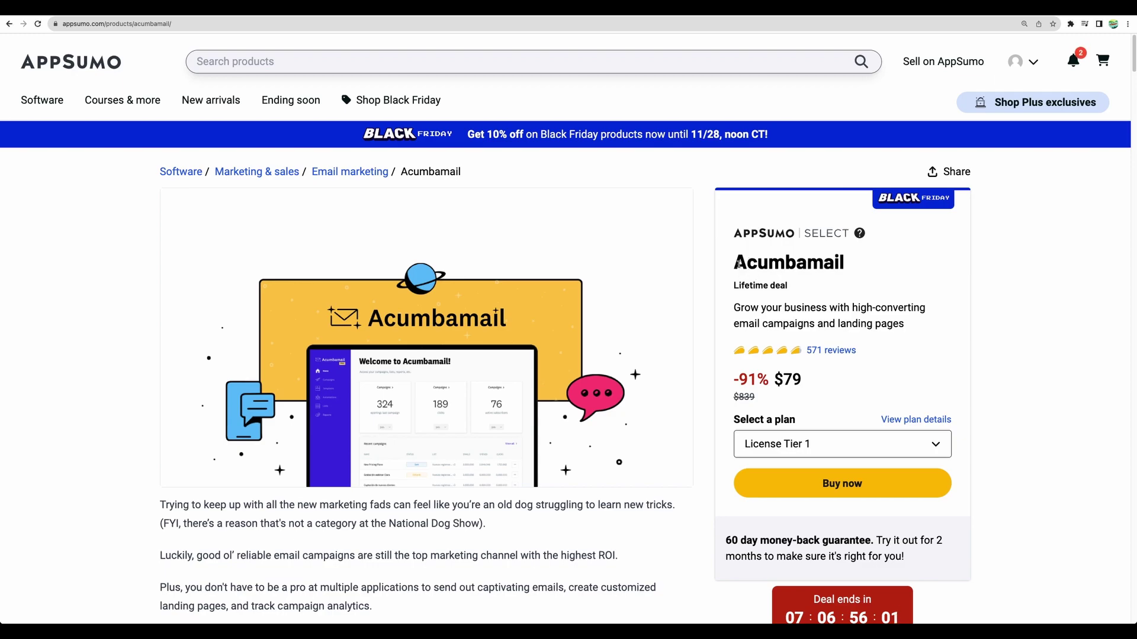
Select the Acumbamail deal title, then scroll down the AppSumo deal page
{"action": "double_click", "coordinate": [736, 265]}
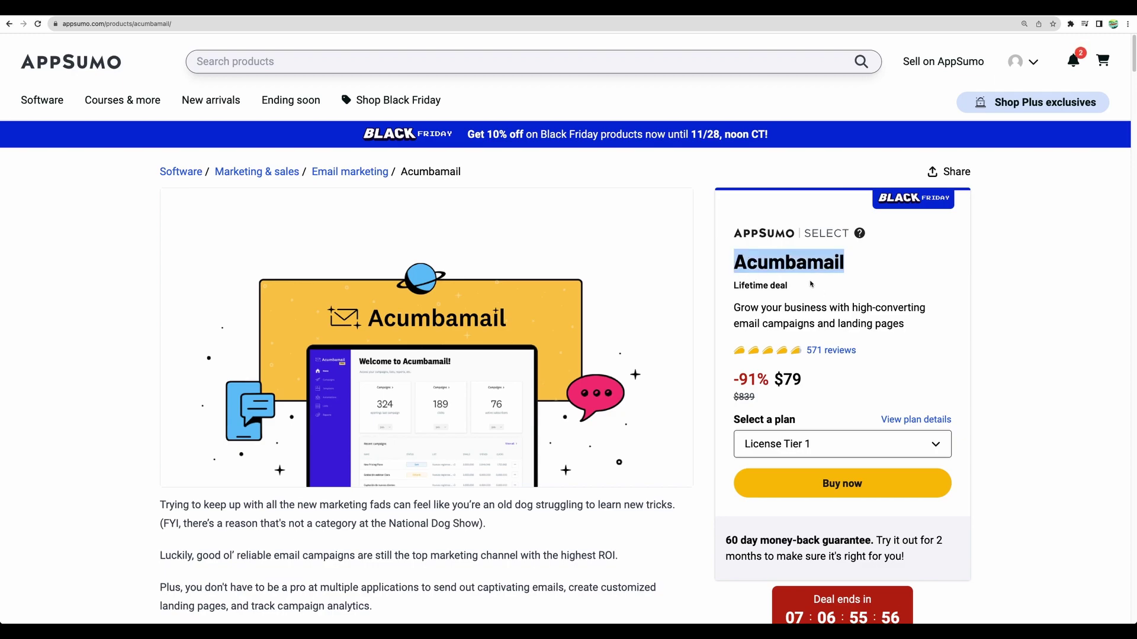
{"action": "left_click", "coordinate": [708, 173]}
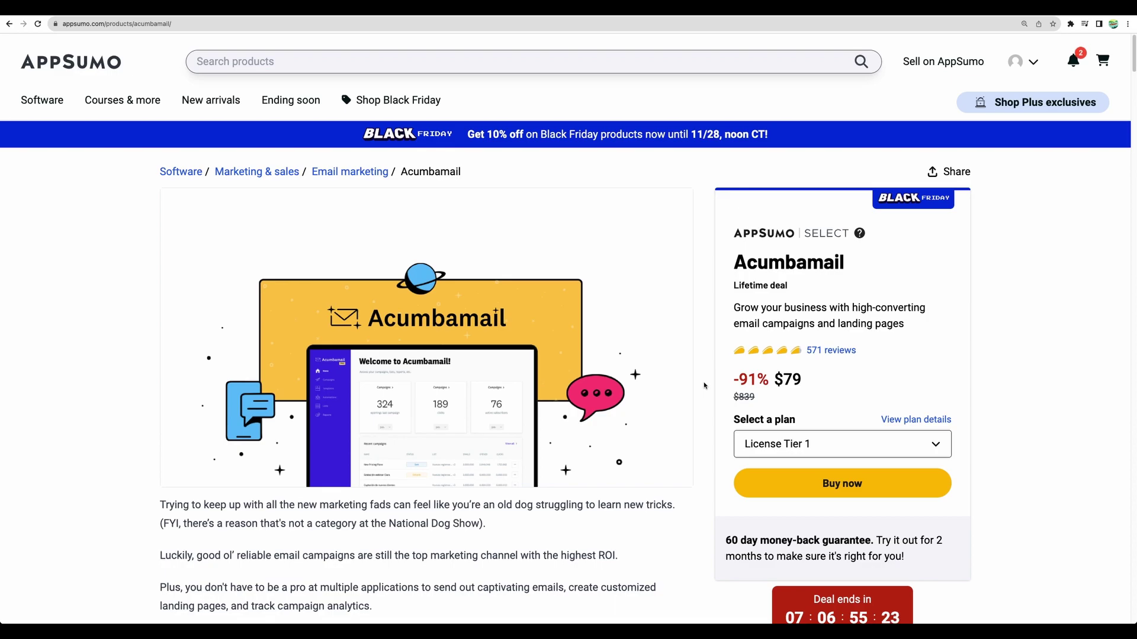
{"action": "scroll", "coordinate": [704, 385], "scroll_direction": "down", "scroll_amount": 3}
{"action": "scroll", "coordinate": [704, 385], "scroll_direction": "down", "scroll_amount": 5}
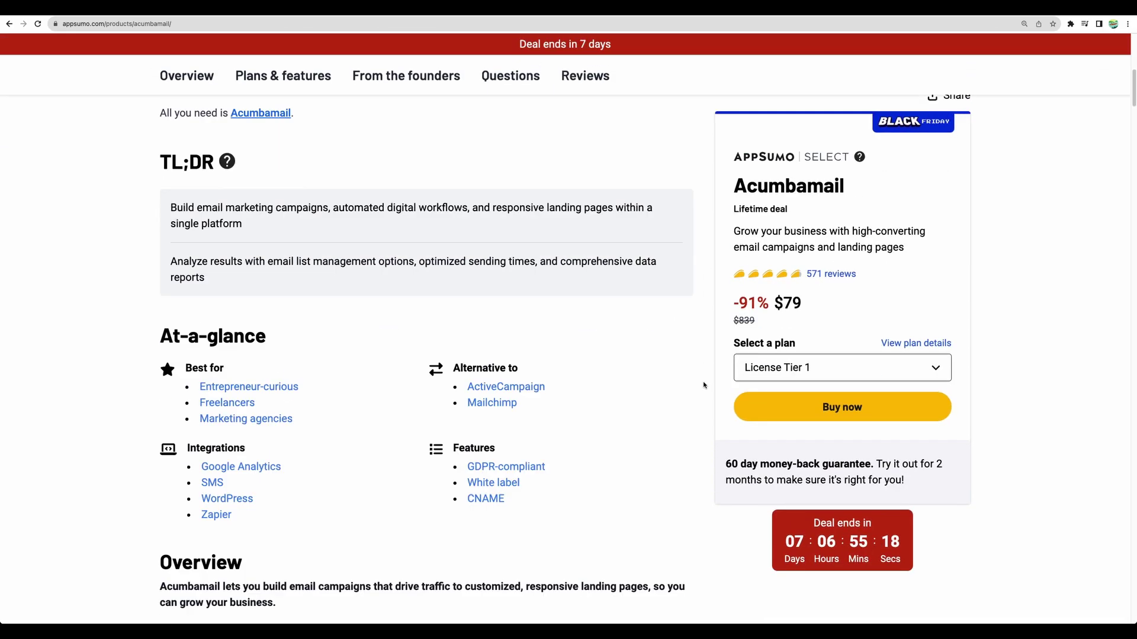
{"action": "scroll", "coordinate": [705, 385], "scroll_direction": "down", "scroll_amount": 2}
Show the deal's reviews and read the top review claiming SMTP is not secure
{"action": "left_click", "coordinate": [585, 76]}
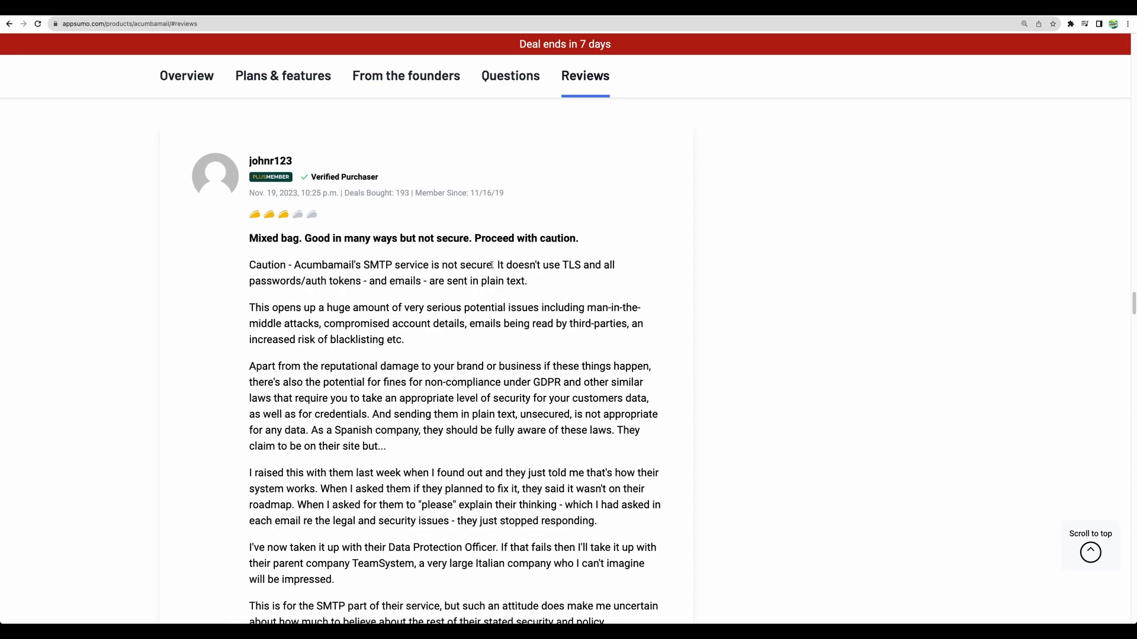
{"action": "mouse_move", "coordinate": [357, 264]}
{"action": "left_mouse_down"}
{"action": "mouse_move", "coordinate": [490, 264]}
{"action": "mouse_move", "coordinate": [363, 263]}
{"action": "left_mouse_up"}
{"action": "scroll", "coordinate": [421, 329], "scroll_direction": "down", "scroll_amount": 20}
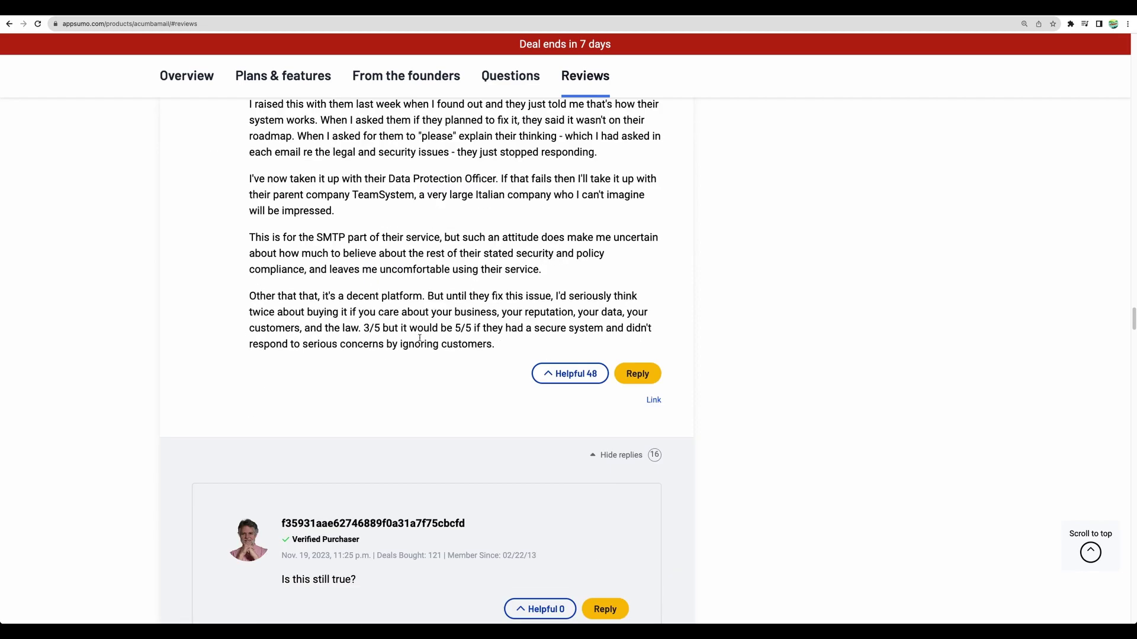
{"action": "scroll", "coordinate": [420, 340], "scroll_direction": "down", "scroll_amount": 10}
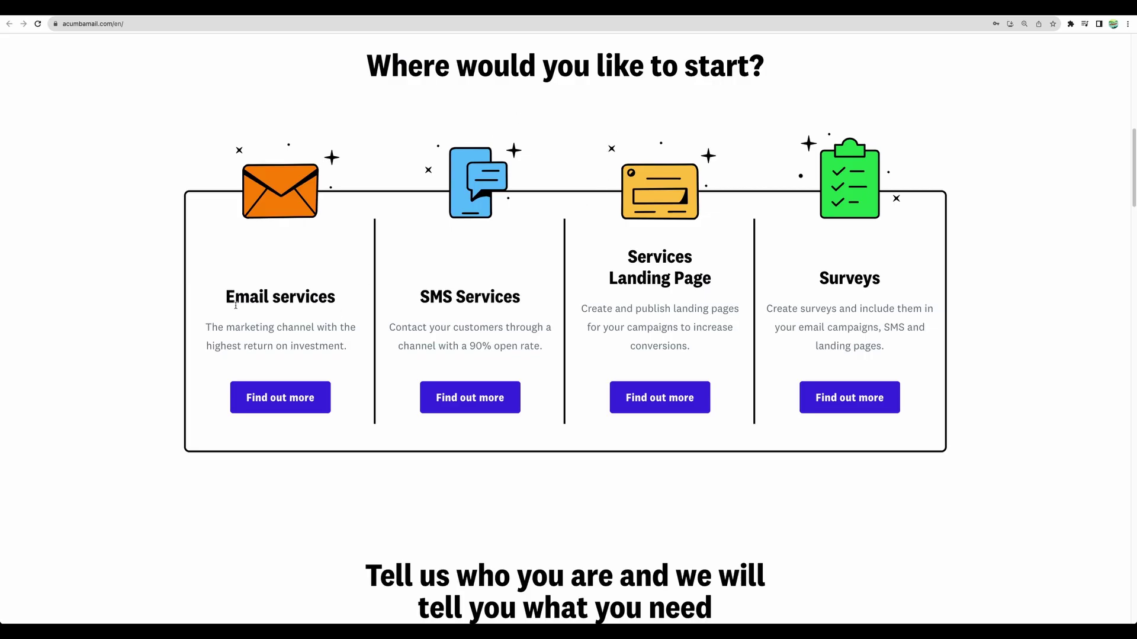
{"action": "left_click_drag", "start_coordinate": [227, 295], "coordinate": [353, 345]}
{"action": "left_click", "coordinate": [420, 296]}
{"action": "left_click_drag", "start_coordinate": [420, 295], "coordinate": [541, 347]}
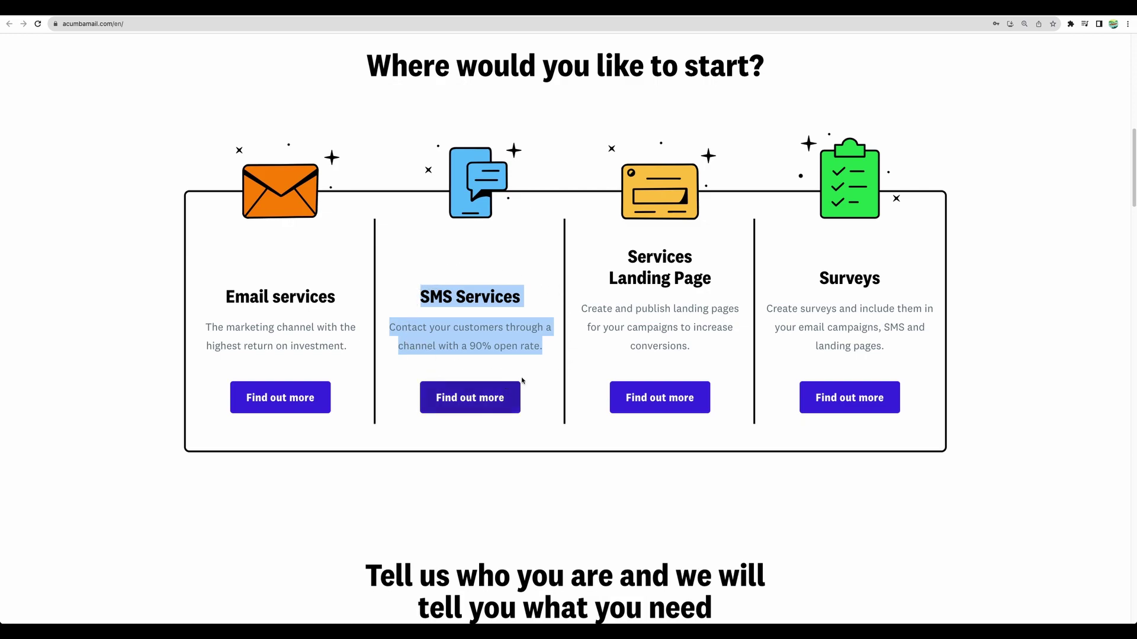
{"action": "left_click_drag", "start_coordinate": [627, 251], "coordinate": [701, 341]}
{"action": "left_click", "coordinate": [806, 281]}
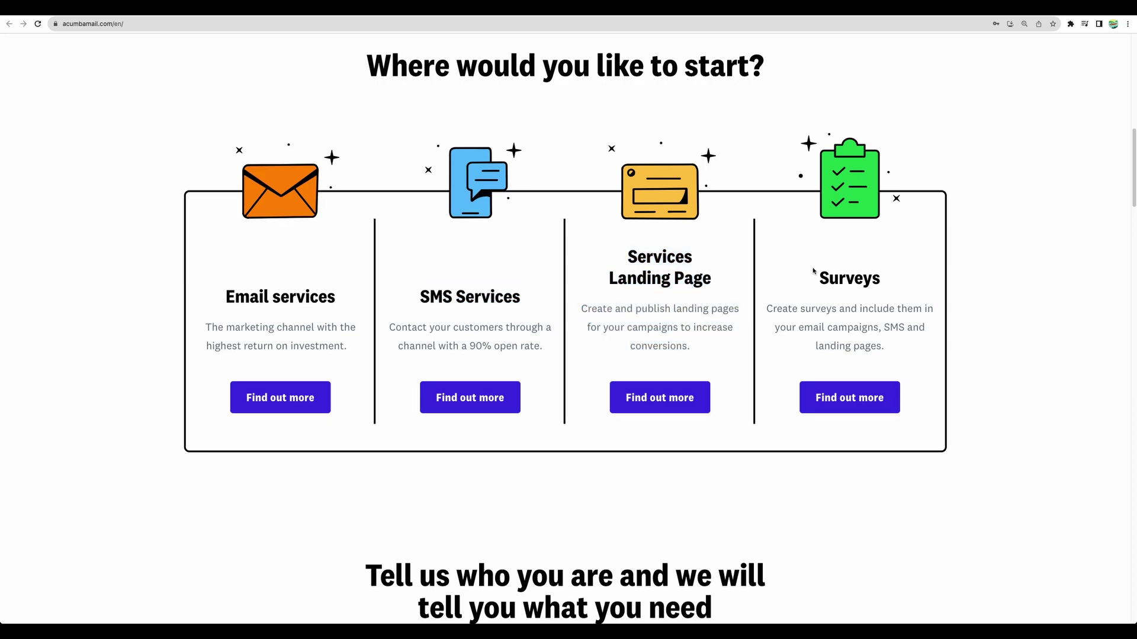
{"action": "left_click_drag", "start_coordinate": [813, 271], "coordinate": [898, 350]}
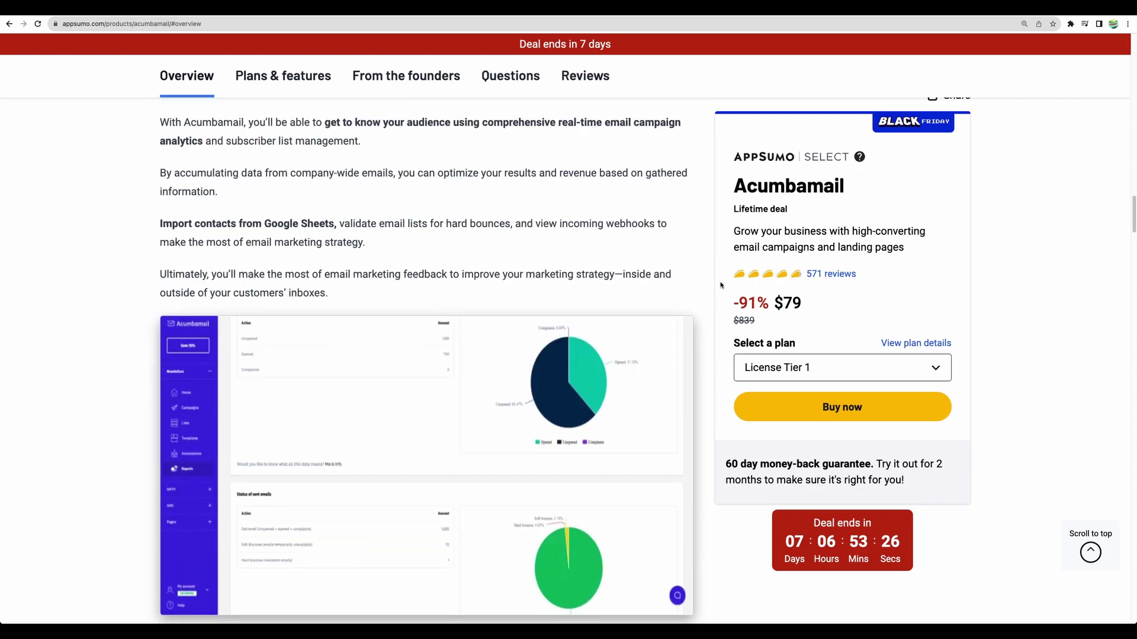
Switch the third pricing card to License Tier 5 at $499 with 500,000 monthly sends
{"action": "scroll", "coordinate": [721, 286], "scroll_direction": "down", "scroll_amount": 8}
{"action": "scroll", "coordinate": [720, 285], "scroll_direction": "down", "scroll_amount": 15}
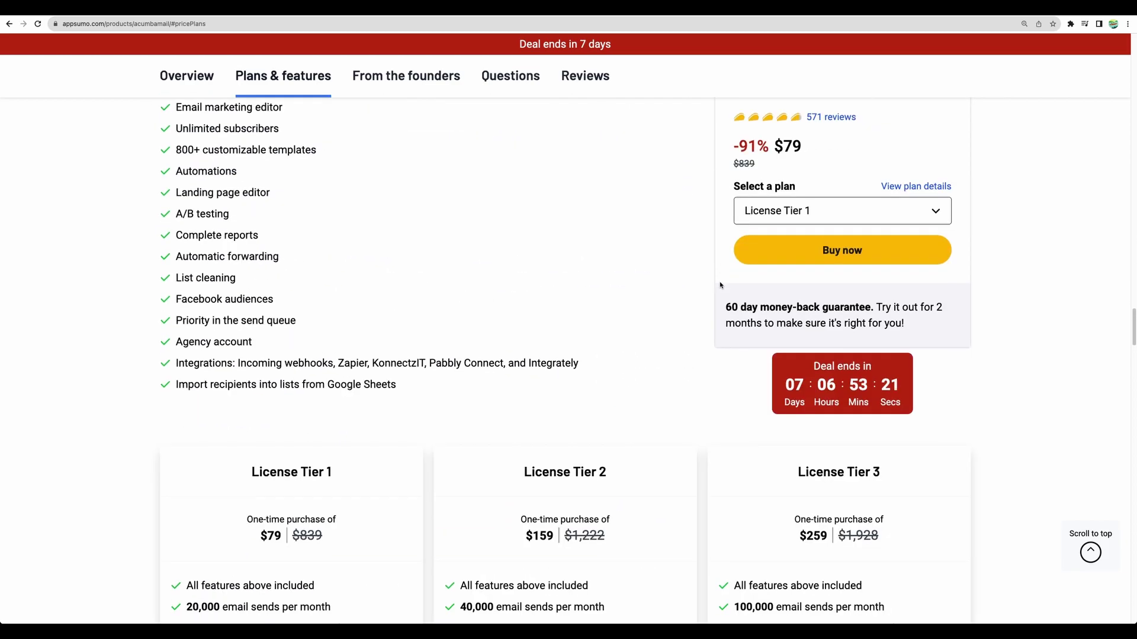
{"action": "scroll", "coordinate": [514, 228], "scroll_direction": "up", "scroll_amount": 4}
{"action": "scroll", "coordinate": [514, 228], "scroll_direction": "up", "scroll_amount": 3}
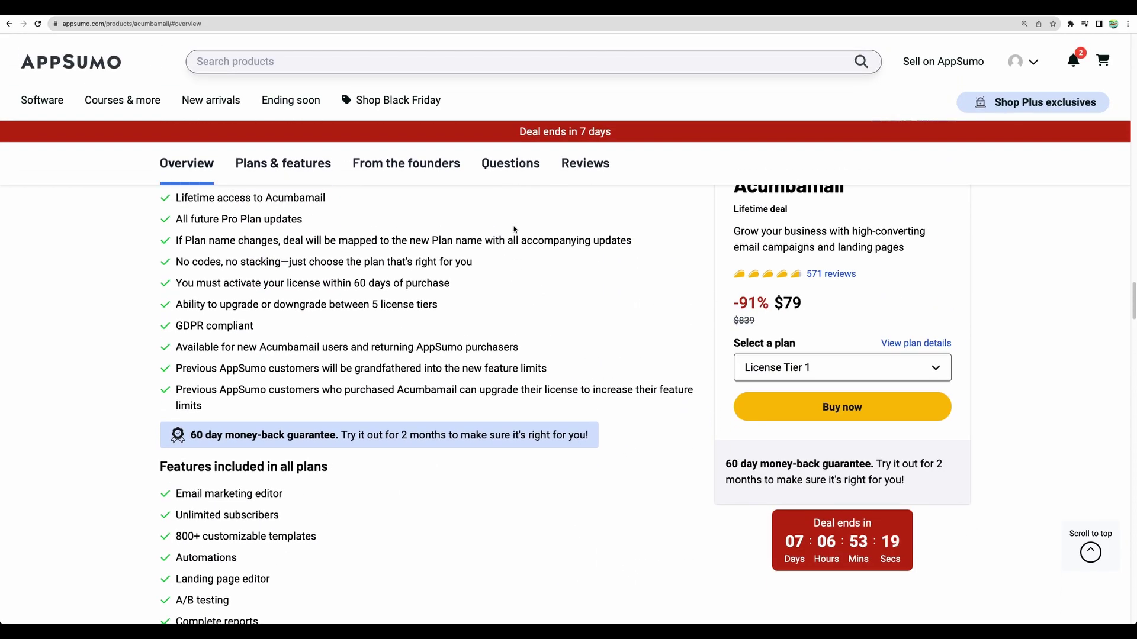
{"action": "scroll", "coordinate": [514, 230], "scroll_direction": "down", "scroll_amount": 5}
{"action": "scroll", "coordinate": [514, 230], "scroll_direction": "down", "scroll_amount": 6}
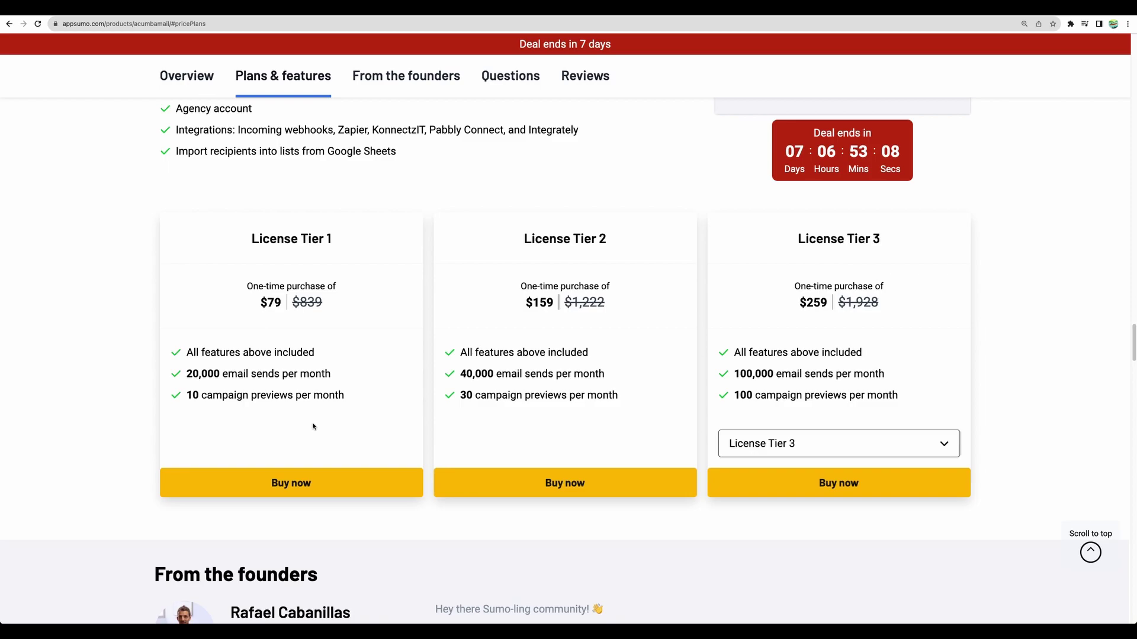
{"action": "left_click", "coordinate": [797, 454]}
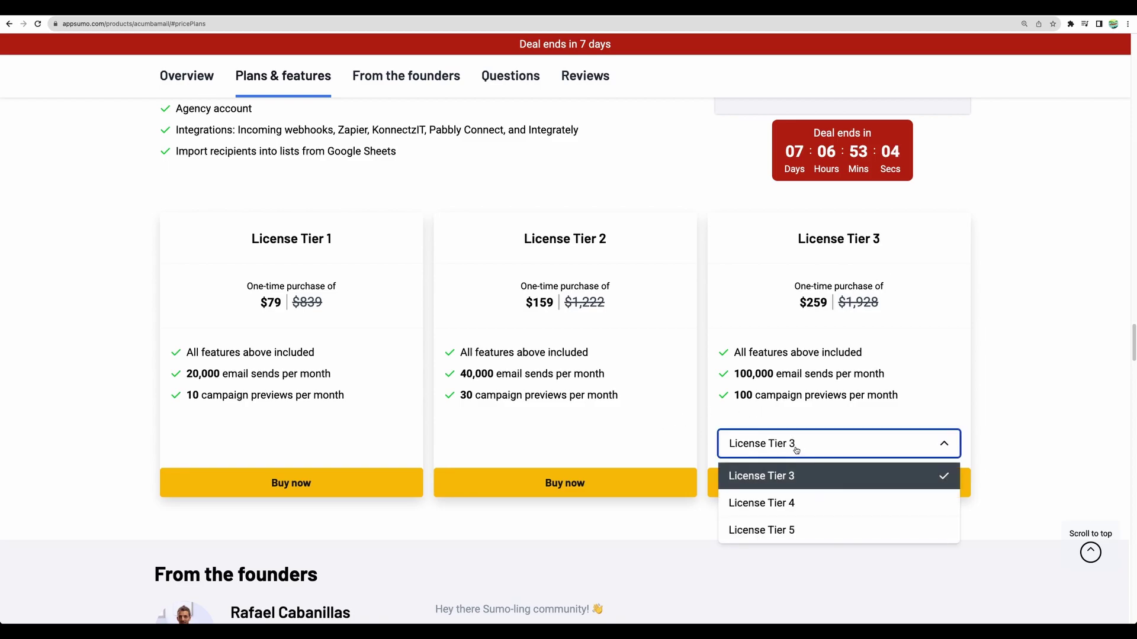
{"action": "left_click", "coordinate": [794, 533]}
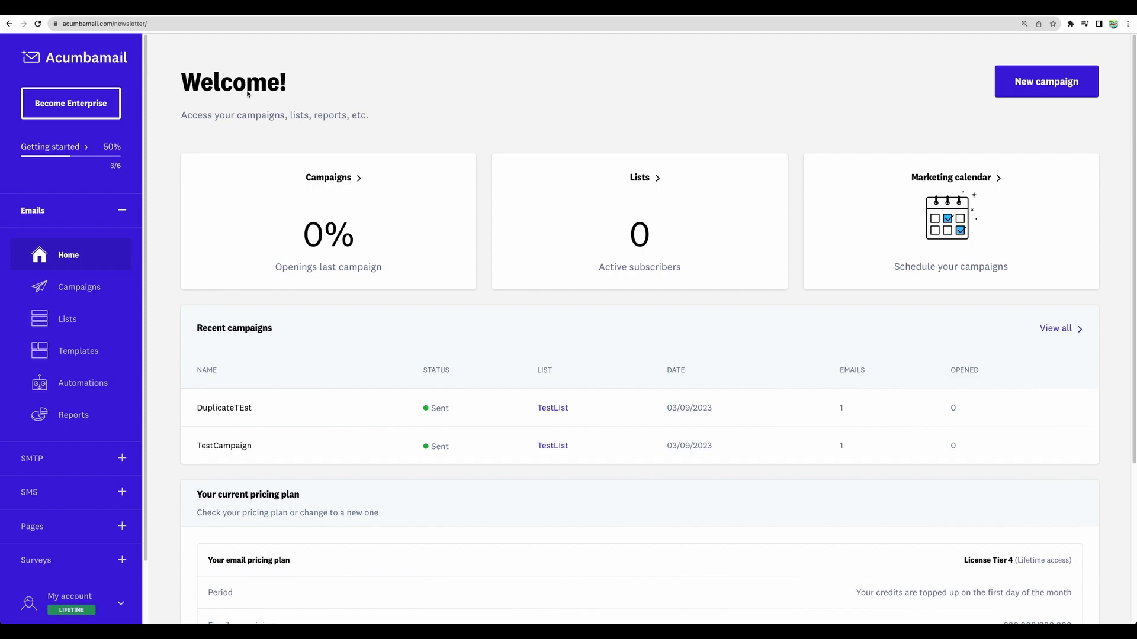
Check the newsletter campaigns, then go to the Lists page showing only TestList
{"action": "scroll", "coordinate": [598, 207], "scroll_direction": "down", "scroll_amount": 2}
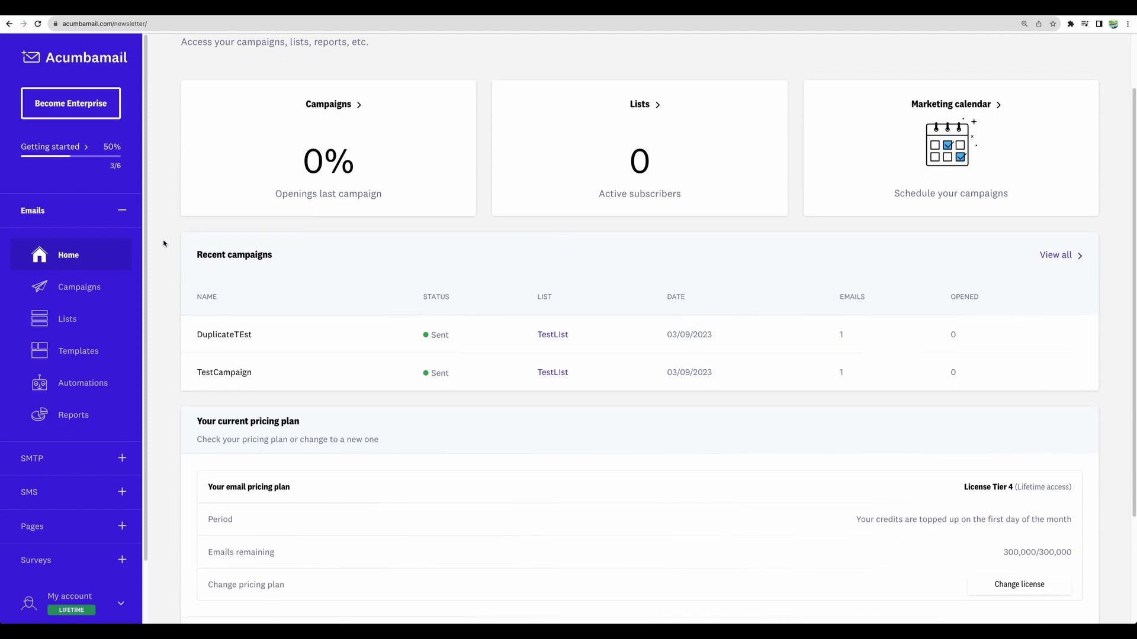
{"action": "scroll", "coordinate": [397, 302], "scroll_direction": "down", "scroll_amount": 2}
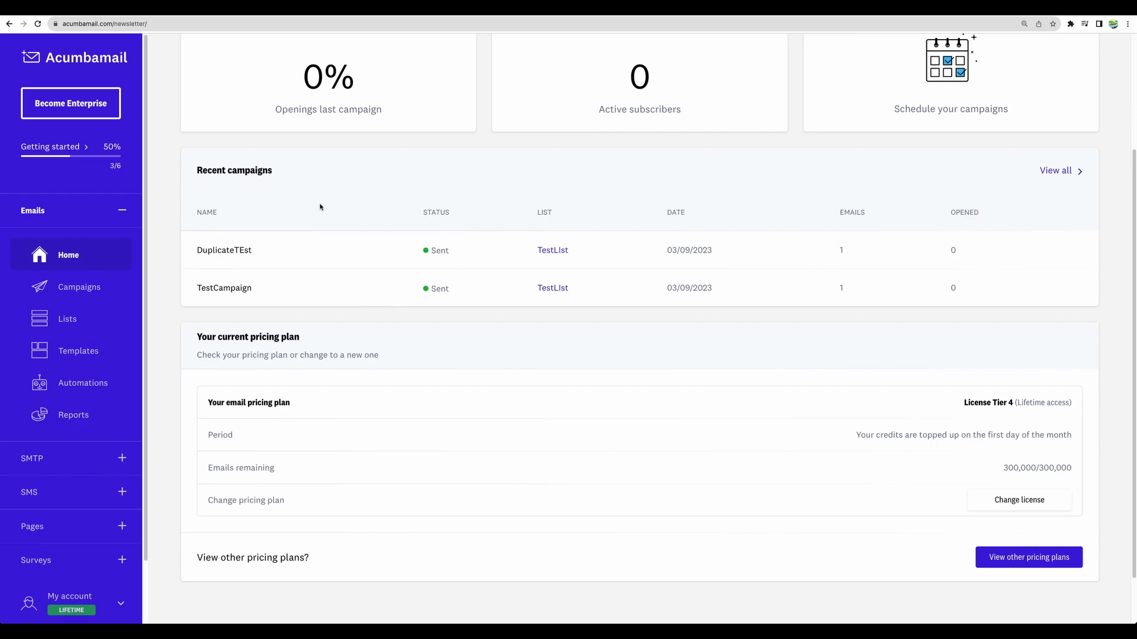
{"action": "scroll", "coordinate": [317, 205], "scroll_direction": "up", "scroll_amount": 5}
{"action": "left_click", "coordinate": [77, 287]}
{"action": "left_click", "coordinate": [261, 156]}
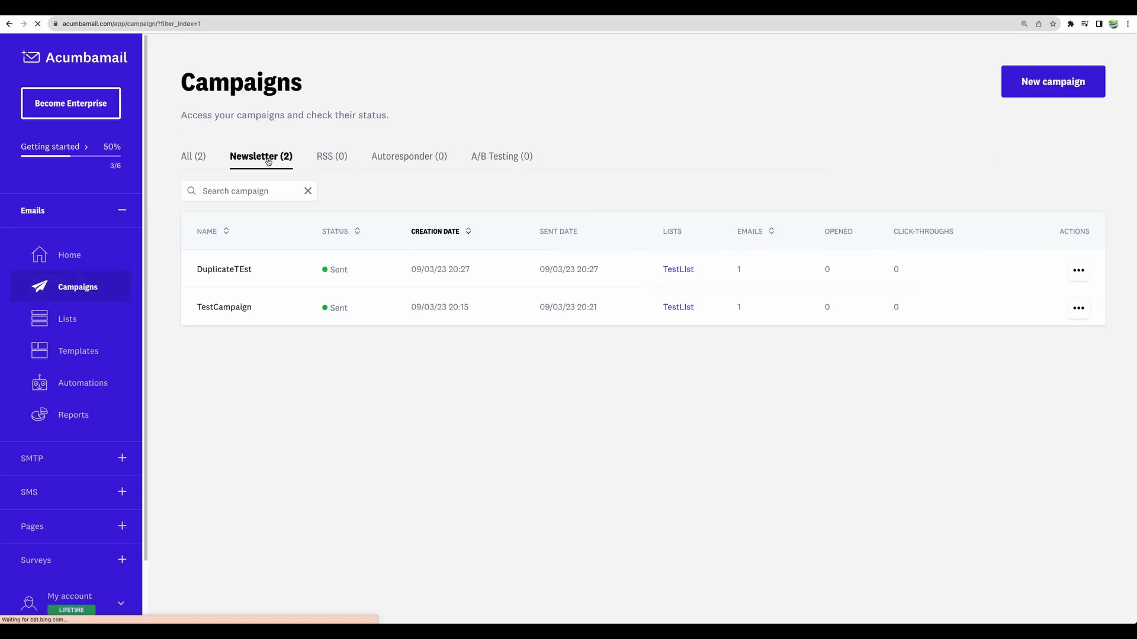
{"action": "left_click", "coordinate": [66, 320]}
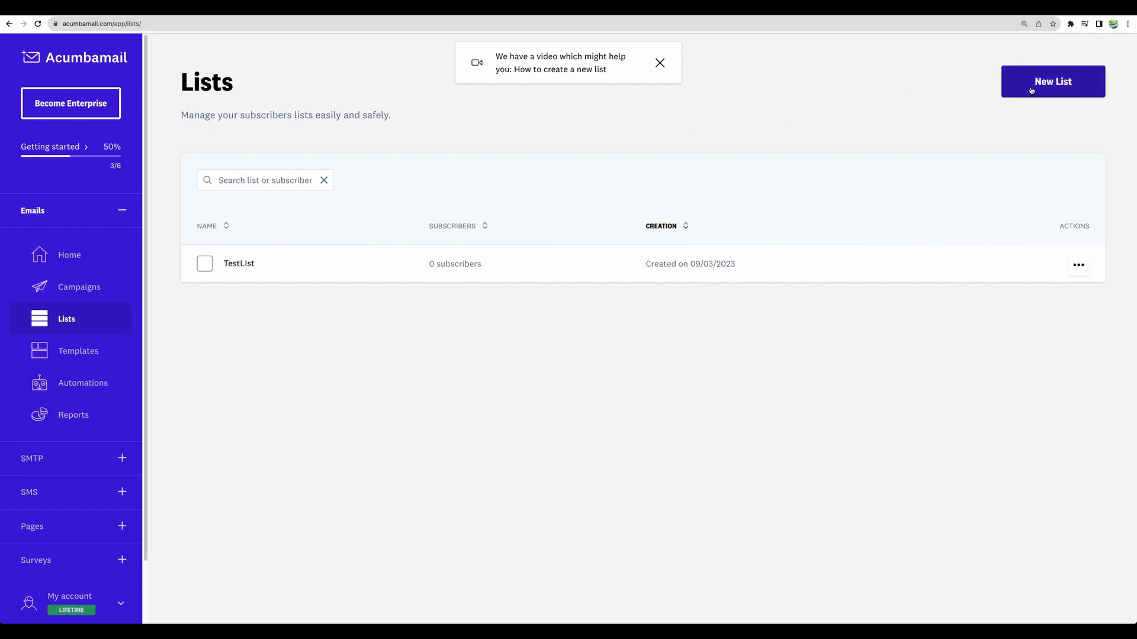
Create a list named WebsiteNewsletter and go to its empty Forms tab
{"action": "left_click", "coordinate": [1052, 81]}
{"action": "left_click", "coordinate": [641, 298]}
{"action": "type", "text": "WebsiteNewsletter"}
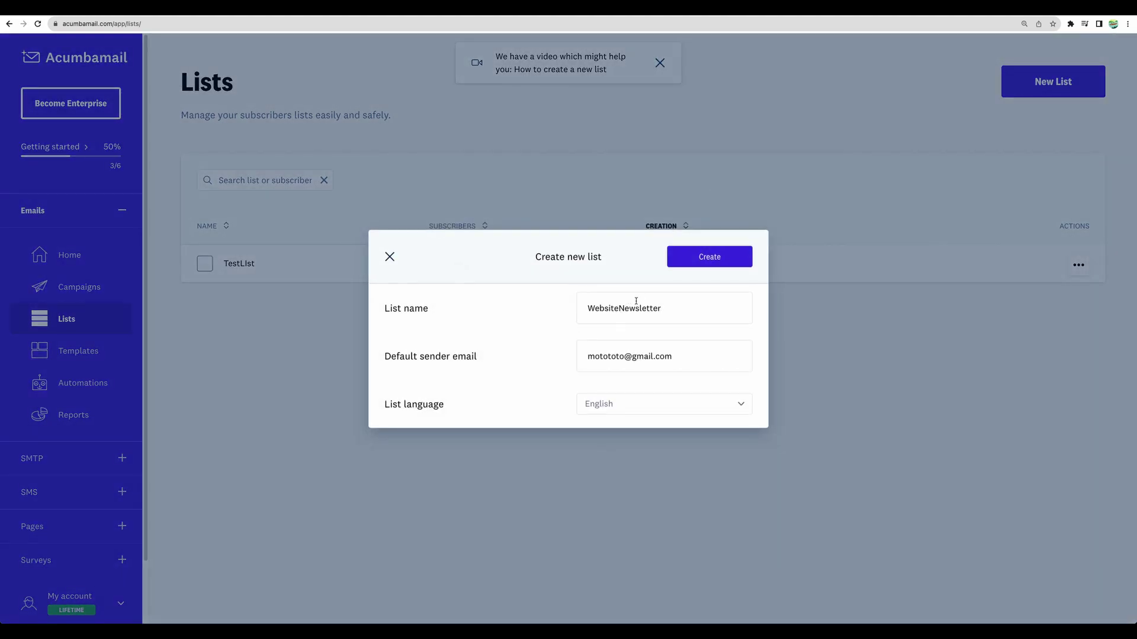
{"action": "left_click", "coordinate": [713, 258]}
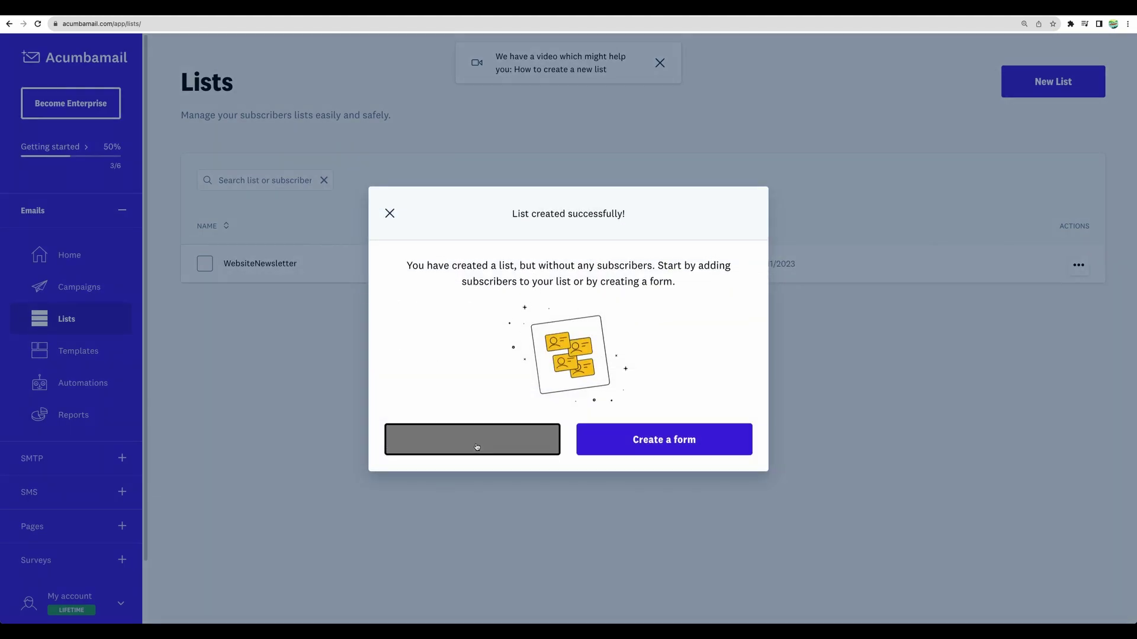
{"action": "left_click", "coordinate": [683, 445]}
Create a Pop-up form named NewsLetterForm and browse its predesigned templates
{"action": "scroll", "coordinate": [611, 330], "scroll_direction": "down", "scroll_amount": 1}
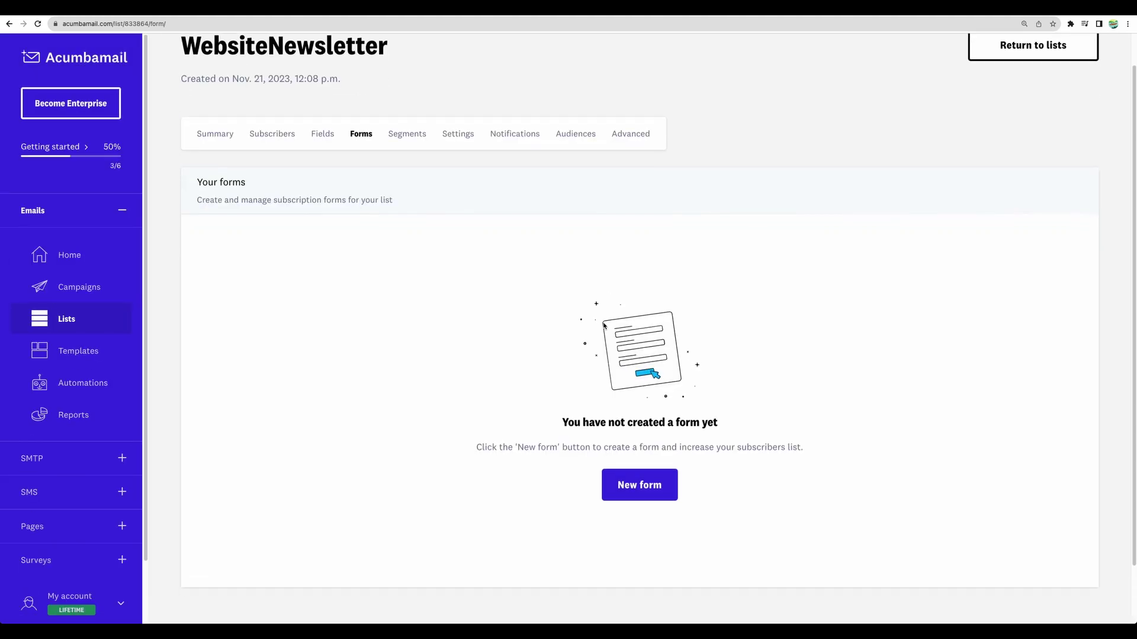
{"action": "left_click", "coordinate": [642, 484]}
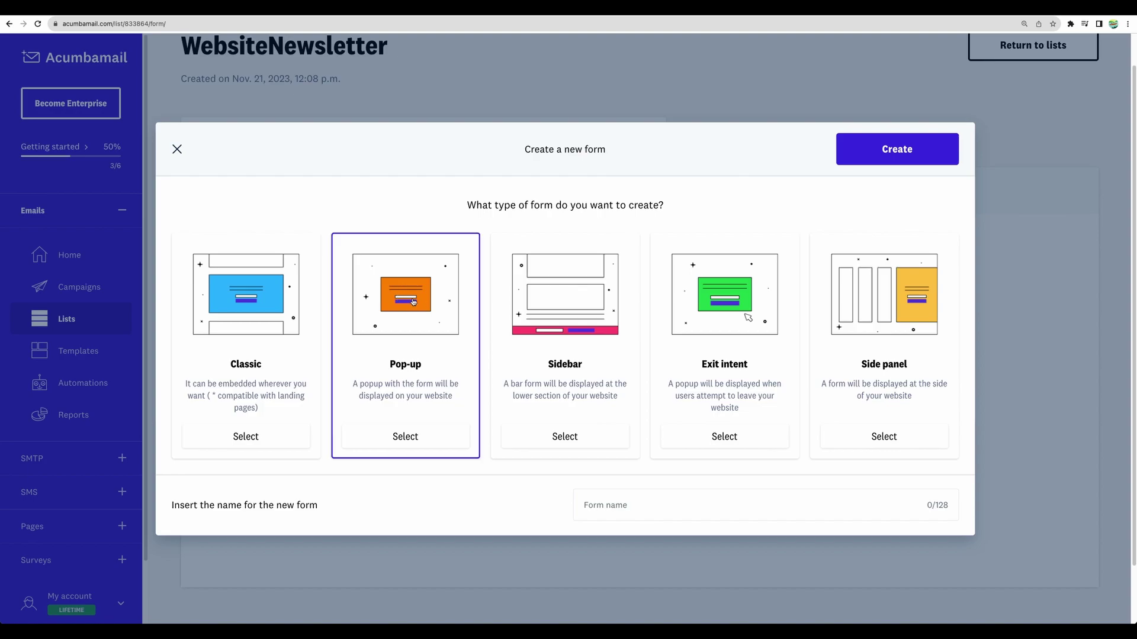
{"action": "left_click", "coordinate": [422, 438]}
{"action": "type", "text": "NewsLetterform"}
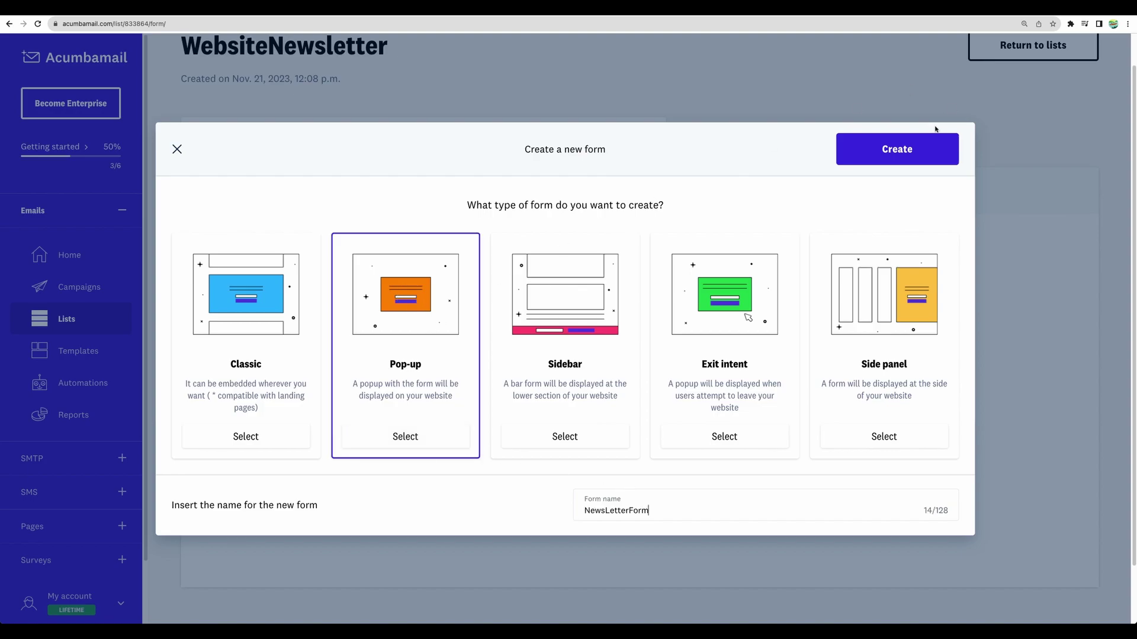
{"action": "left_click", "coordinate": [912, 148]}
{"action": "scroll", "coordinate": [595, 288], "scroll_direction": "down", "scroll_amount": 3}
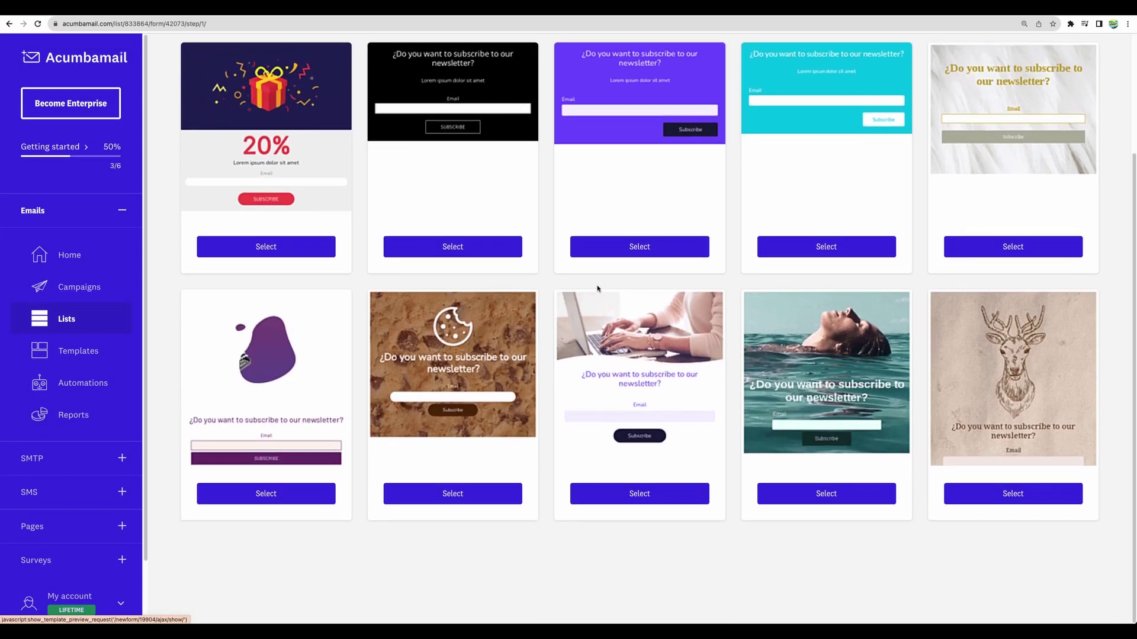
{"action": "scroll", "coordinate": [672, 137], "scroll_direction": "up", "scroll_amount": 3}
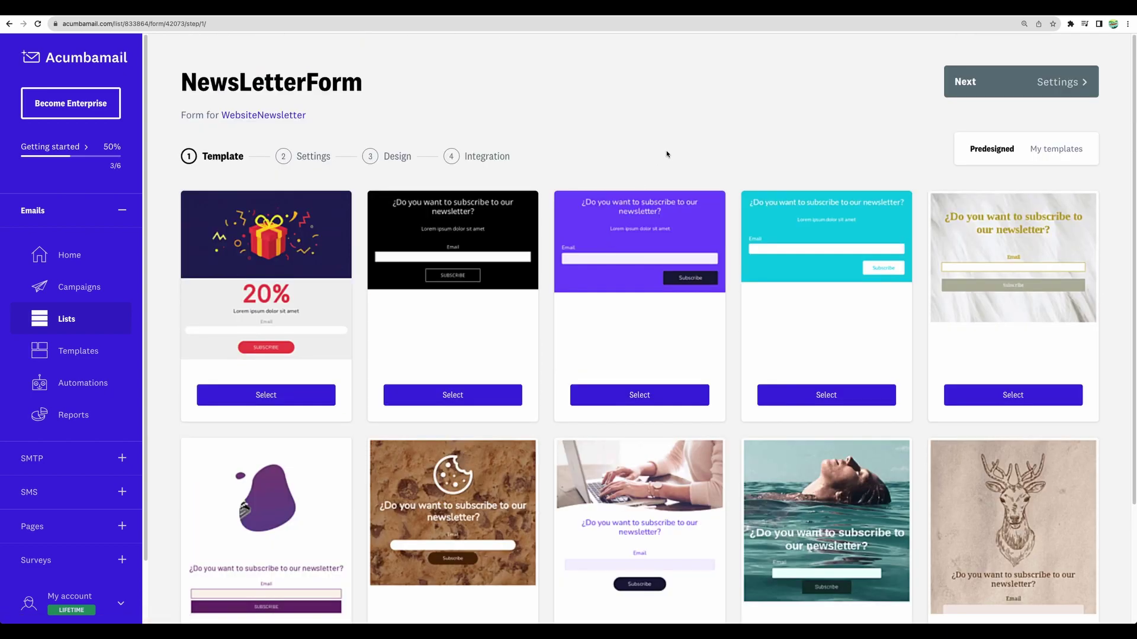
Pick the purple template and set the pop-up to appear with a fade
{"action": "left_click", "coordinate": [638, 400]}
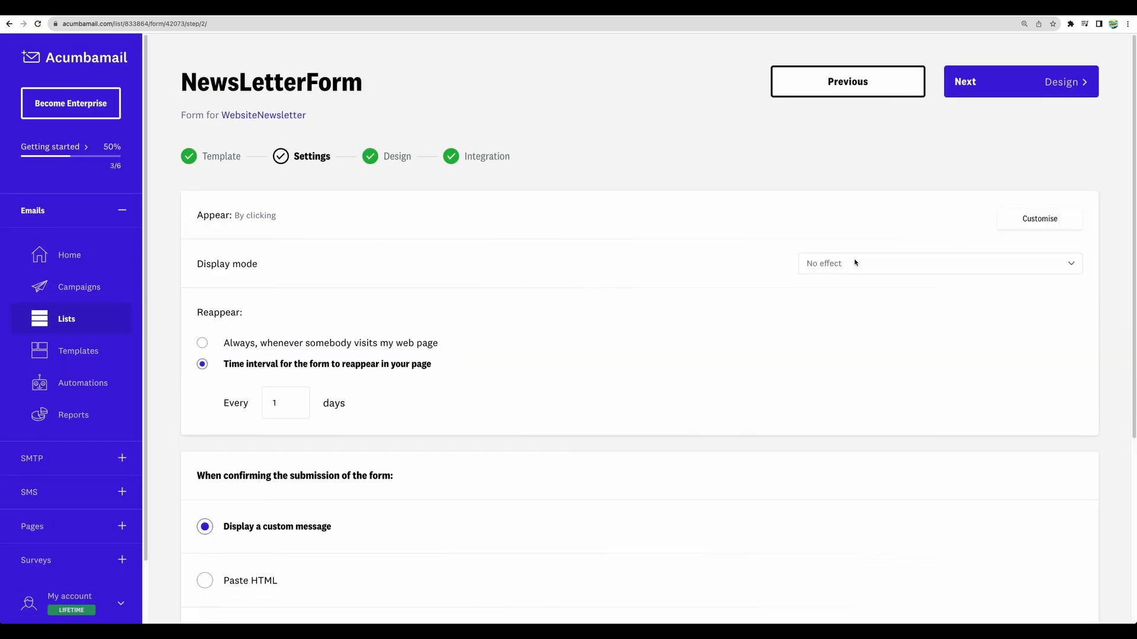
{"action": "left_click", "coordinate": [850, 264]}
{"action": "left_click", "coordinate": [850, 275]}
{"action": "left_click", "coordinate": [1012, 220]}
{"action": "left_click", "coordinate": [385, 218]}
{"action": "scroll", "coordinate": [553, 269], "scroll_direction": "down", "scroll_amount": 5}
{"action": "scroll", "coordinate": [554, 270], "scroll_direction": "up", "scroll_amount": 5}
Inspect the pop-up's title and email field blocks in the design editor
{"action": "left_click", "coordinate": [997, 84]}
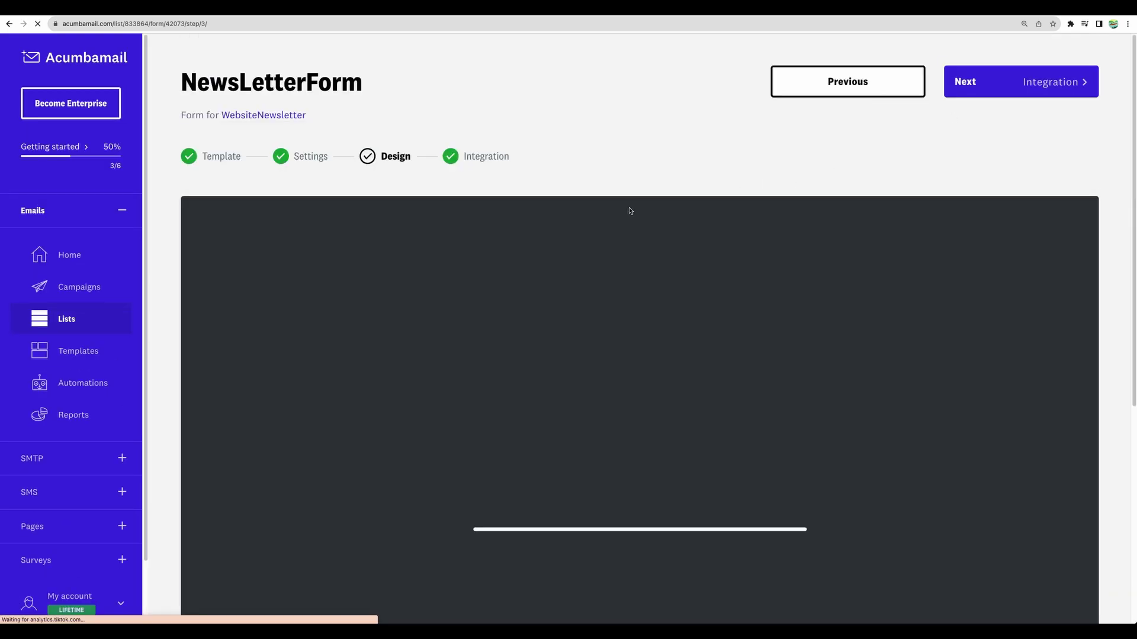
{"action": "scroll", "coordinate": [607, 140], "scroll_direction": "down", "scroll_amount": 2}
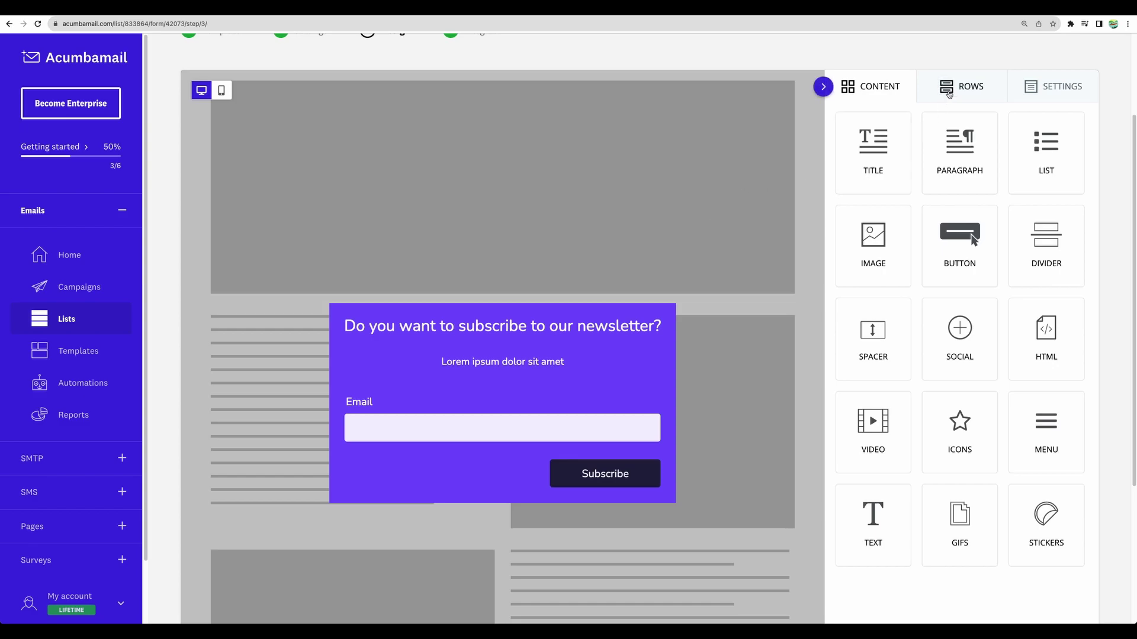
{"action": "scroll", "coordinate": [474, 266], "scroll_direction": "down", "scroll_amount": 3}
{"action": "scroll", "coordinate": [474, 266], "scroll_direction": "up", "scroll_amount": 2}
{"action": "left_click", "coordinate": [484, 226]}
{"action": "left_click", "coordinate": [464, 298]}
{"action": "left_click", "coordinate": [545, 235]}
{"action": "scroll", "coordinate": [592, 355], "scroll_direction": "up", "scroll_amount": 3}
{"action": "scroll", "coordinate": [595, 453], "scroll_direction": "down", "scroll_amount": 2}
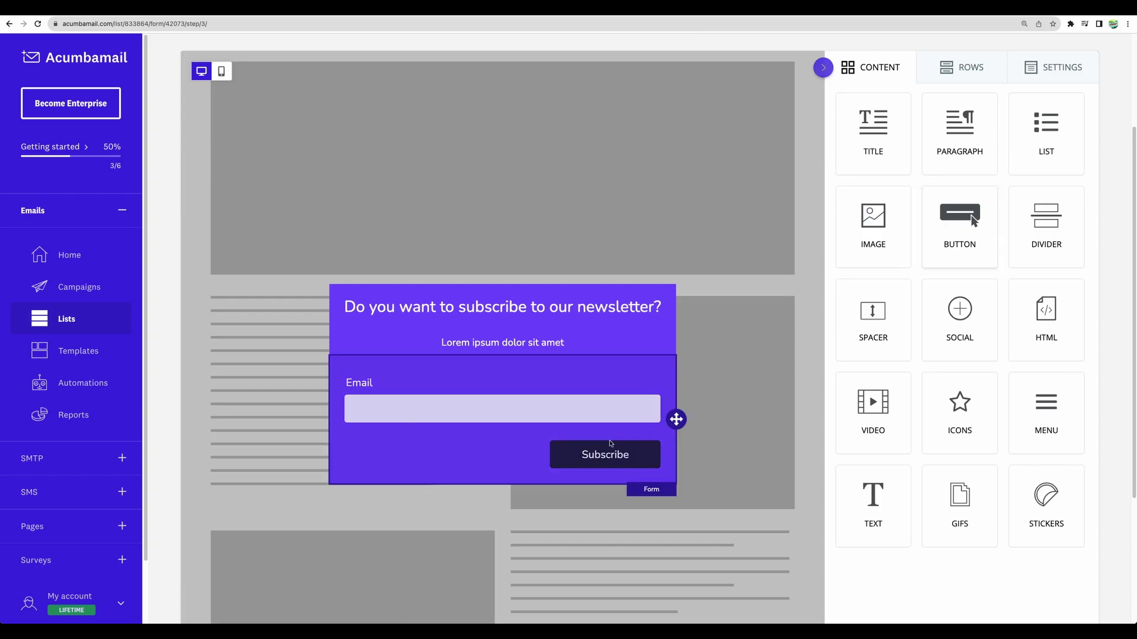
{"action": "left_click", "coordinate": [608, 374]}
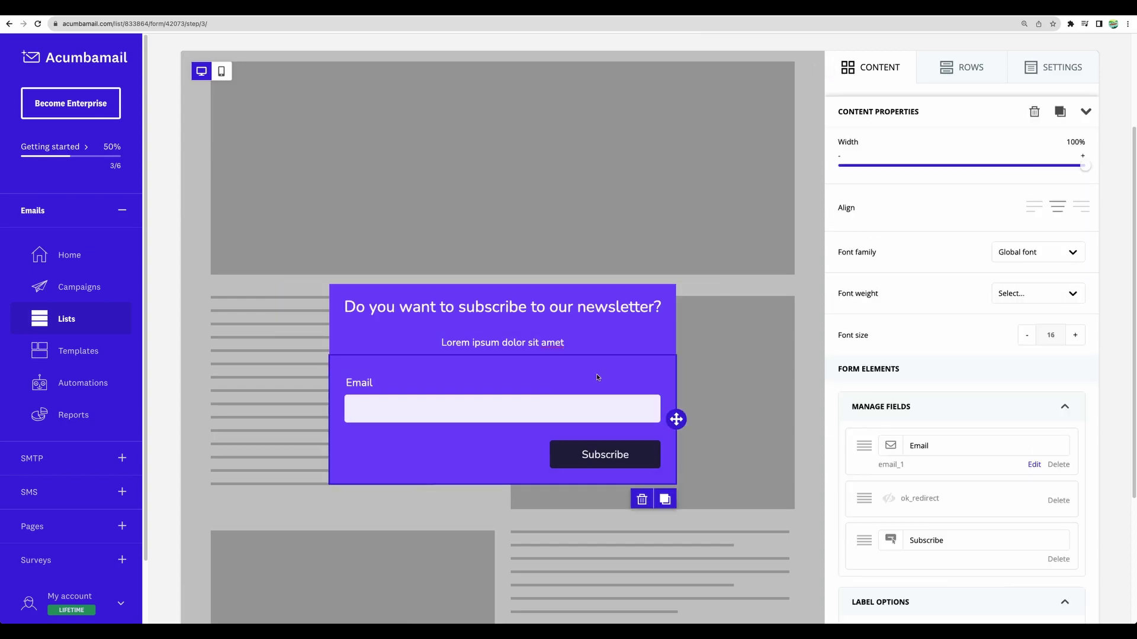
Save the design and select the pop-up embed script on the Integration step
{"action": "scroll", "coordinate": [651, 355], "scroll_direction": "down", "scroll_amount": 3}
{"action": "scroll", "coordinate": [673, 333], "scroll_direction": "up", "scroll_amount": 6}
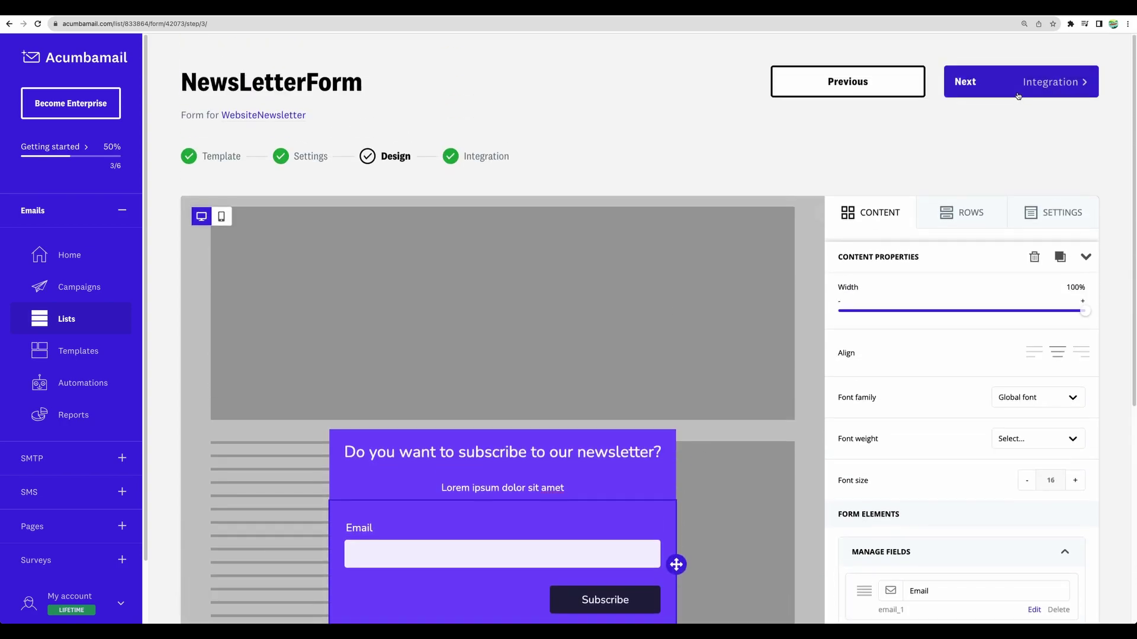
{"action": "left_click", "coordinate": [1019, 83]}
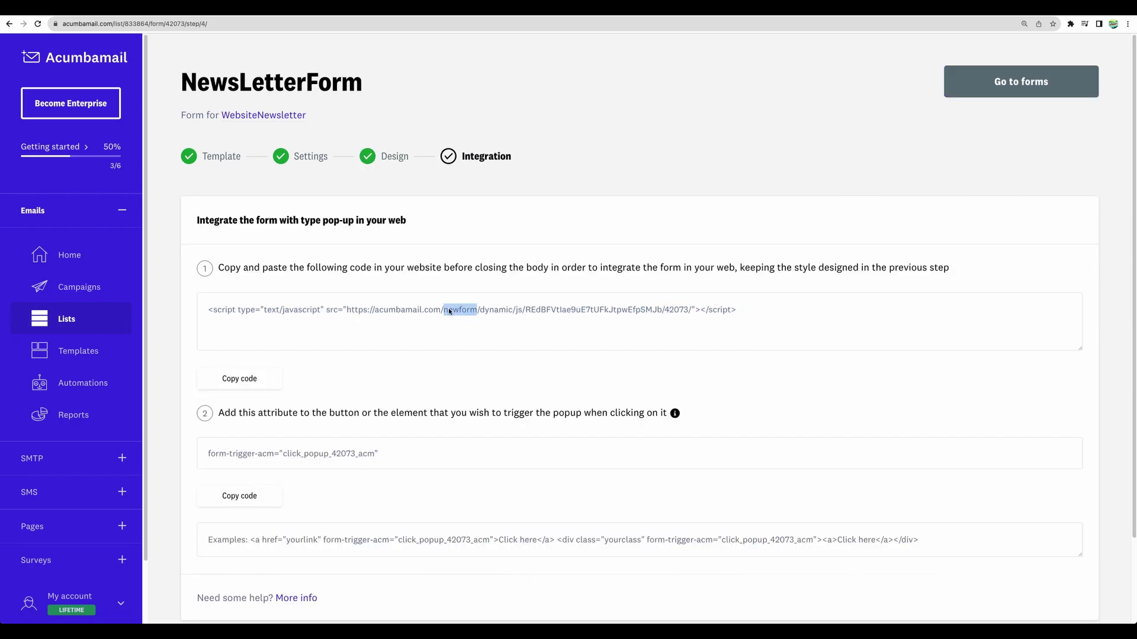
{"action": "left_click", "coordinate": [450, 311]}
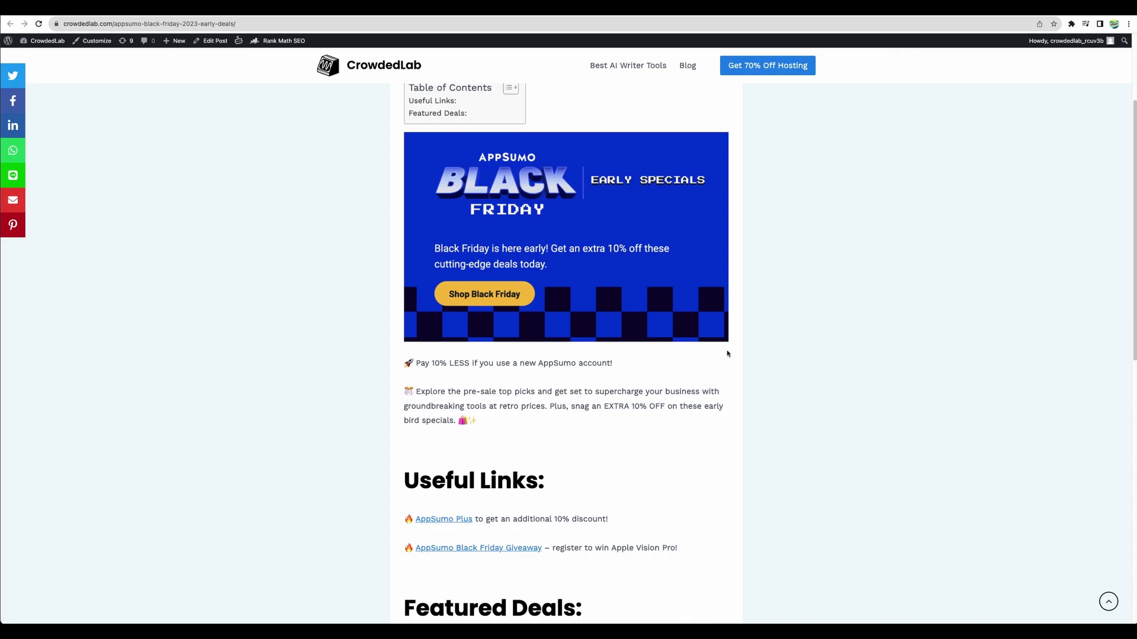
Subscribe a test email address through the blog post's newsletter pop-up
{"action": "scroll", "coordinate": [581, 333], "scroll_direction": "up", "scroll_amount": 3}
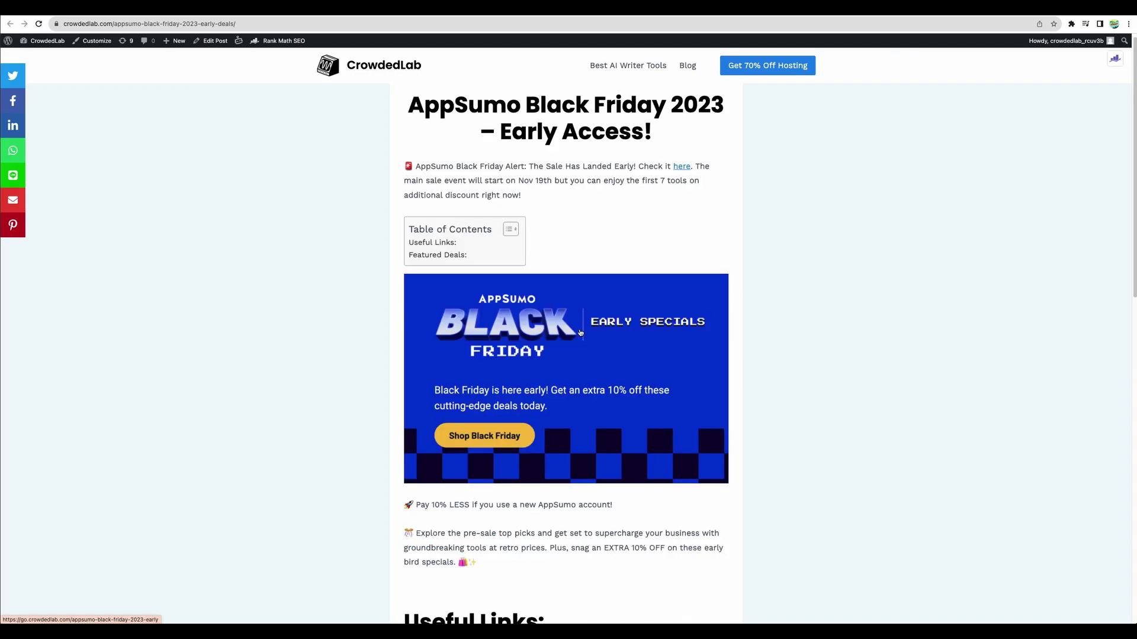
{"action": "scroll", "coordinate": [580, 333], "scroll_direction": "up", "scroll_amount": 1}
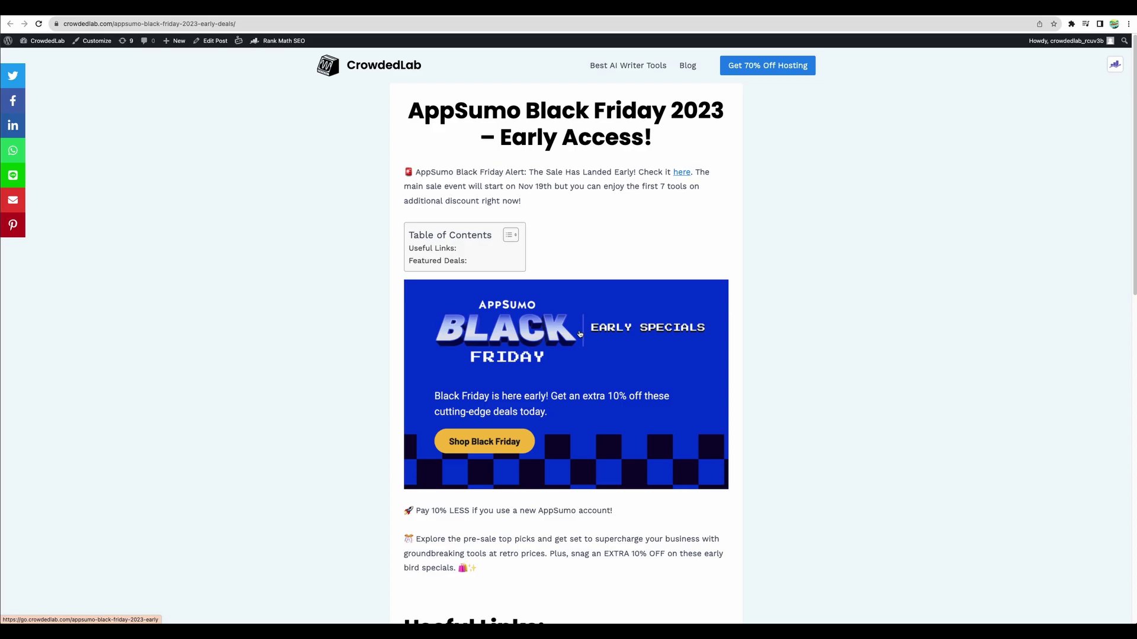
{"action": "scroll", "coordinate": [580, 334], "scroll_direction": "down", "scroll_amount": 5}
{"action": "key", "text": "super+plus"}
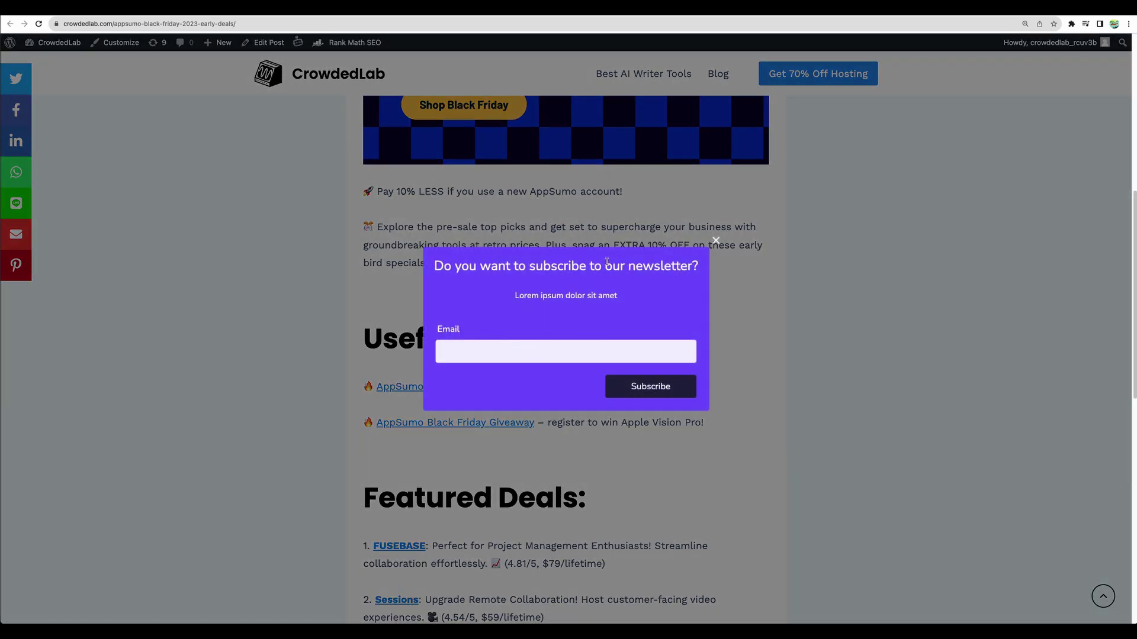
{"action": "left_click", "coordinate": [492, 361]}
{"action": "key", "text": "super+v"}
{"action": "left_click", "coordinate": [644, 388]}
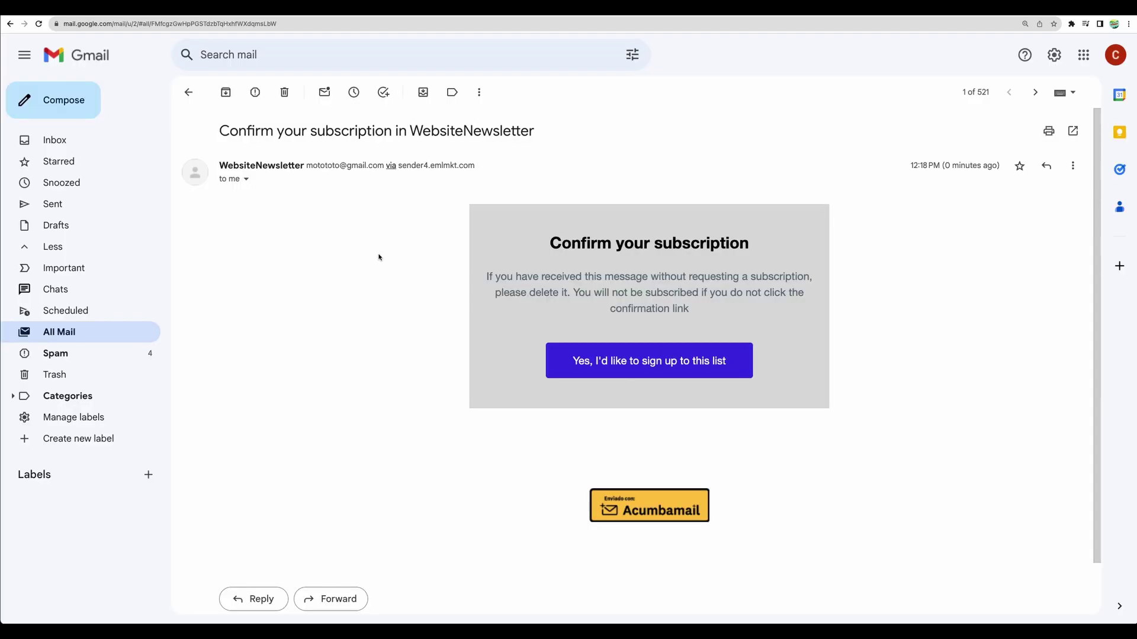
Highlight the confirmation email's heading and the sender's email address
{"action": "triple_click", "coordinate": [611, 240]}
{"action": "left_click", "coordinate": [693, 310]}
{"action": "left_click_drag", "start_coordinate": [306, 165], "coordinate": [382, 167]}
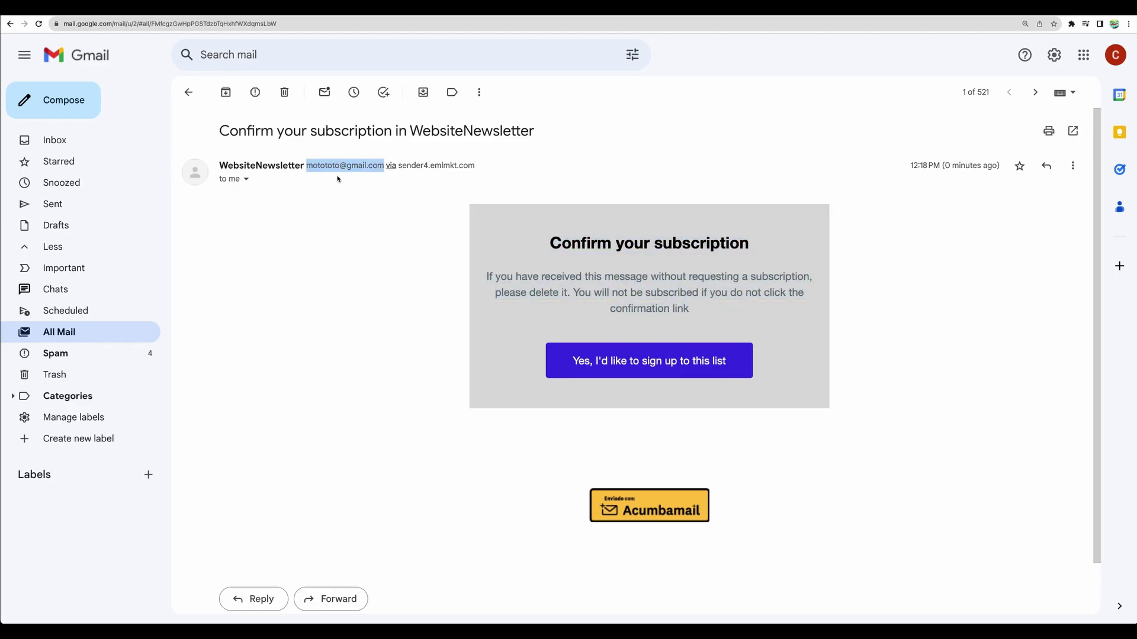
Confirm the subscription, verify WebsiteNewsletter's one active subscriber, and return to Lists
{"action": "left_click", "coordinate": [662, 363]}
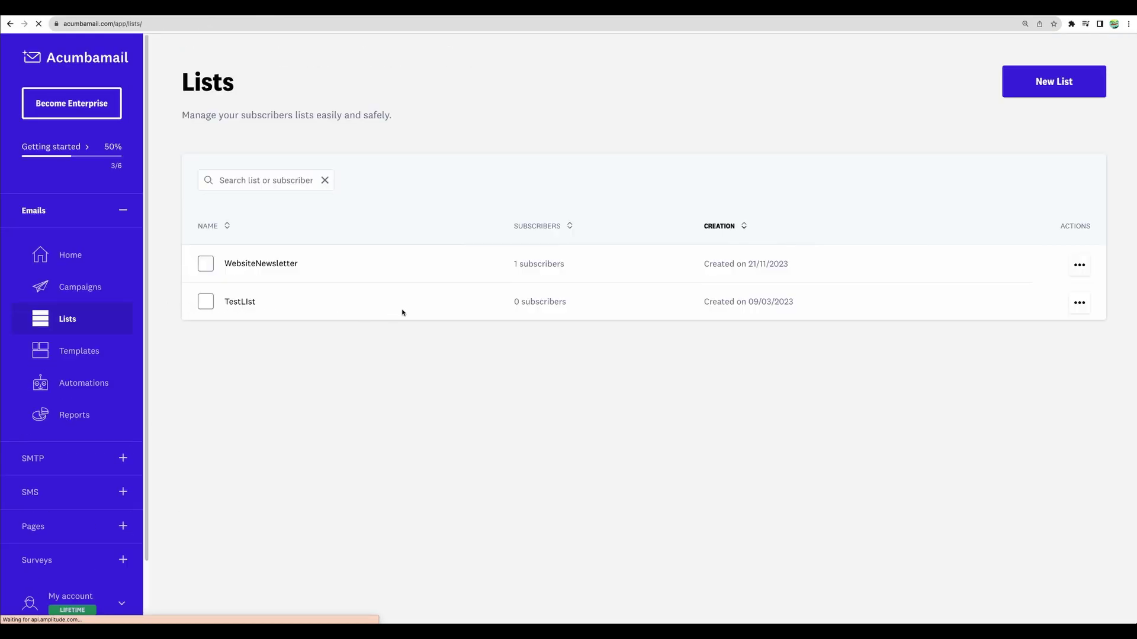
{"action": "left_click_drag", "start_coordinate": [512, 263], "coordinate": [563, 264]}
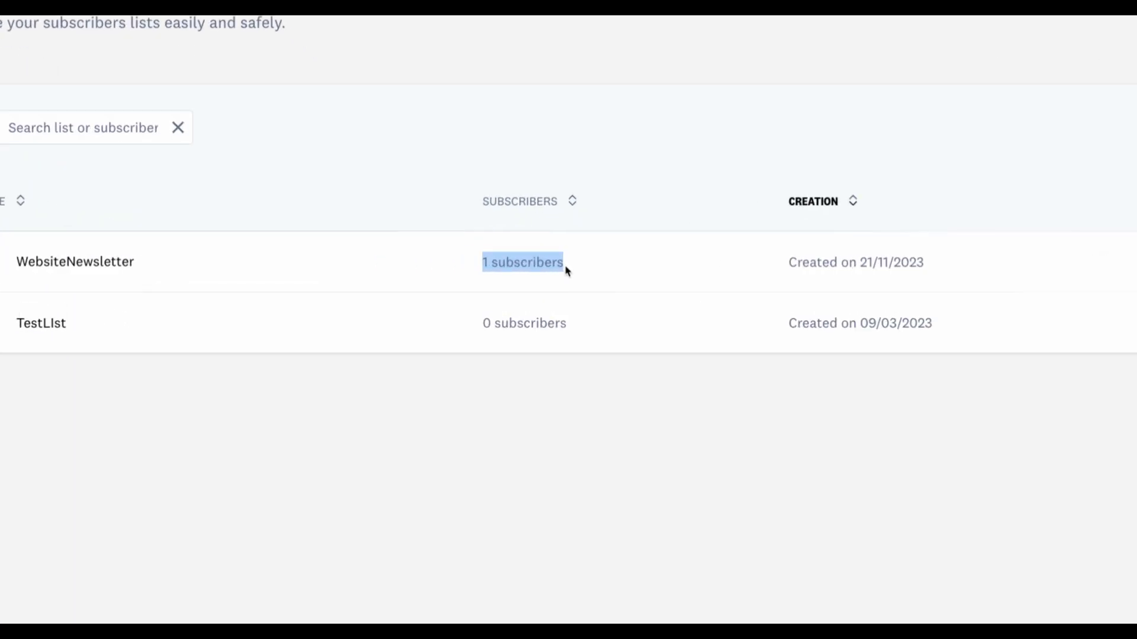
{"action": "left_click", "coordinate": [618, 284]}
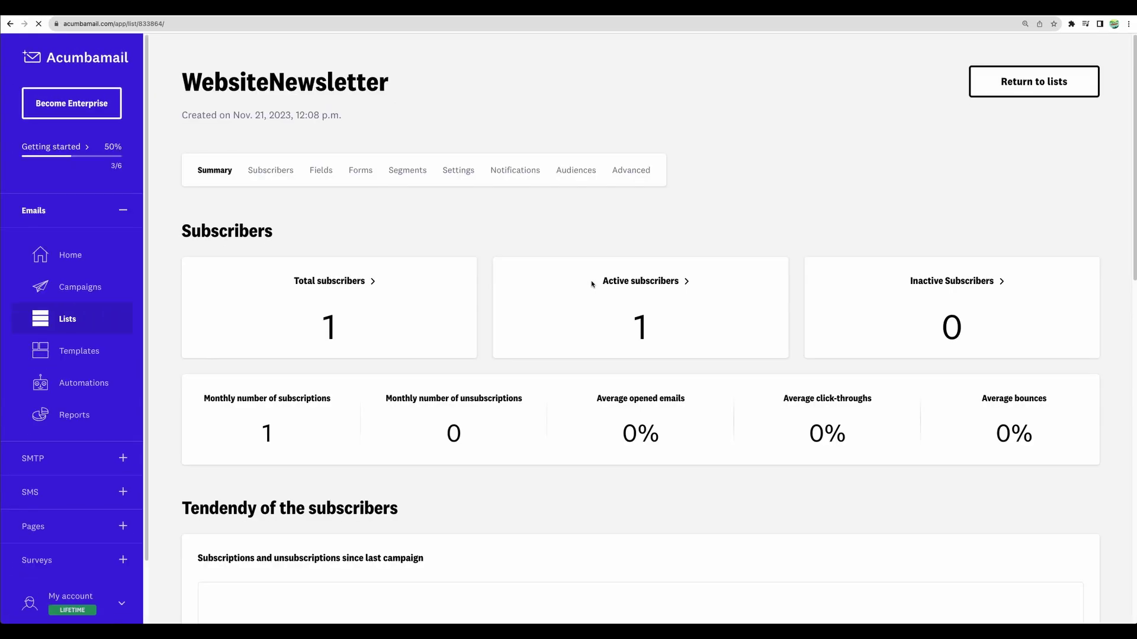
{"action": "left_click", "coordinate": [272, 171]}
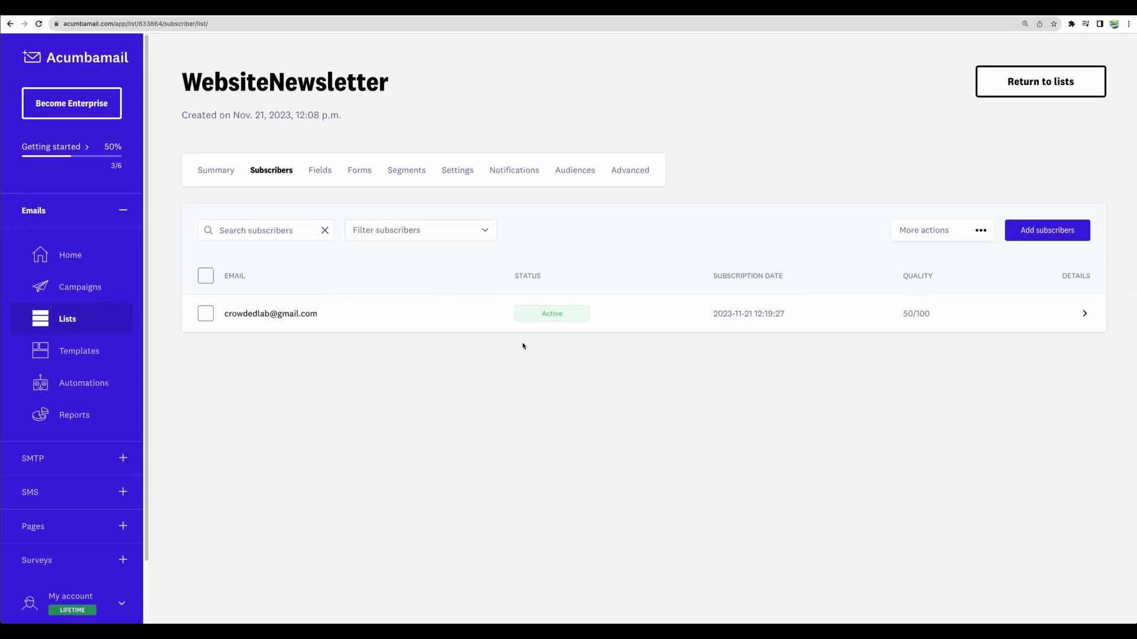
{"action": "left_click", "coordinate": [74, 319]}
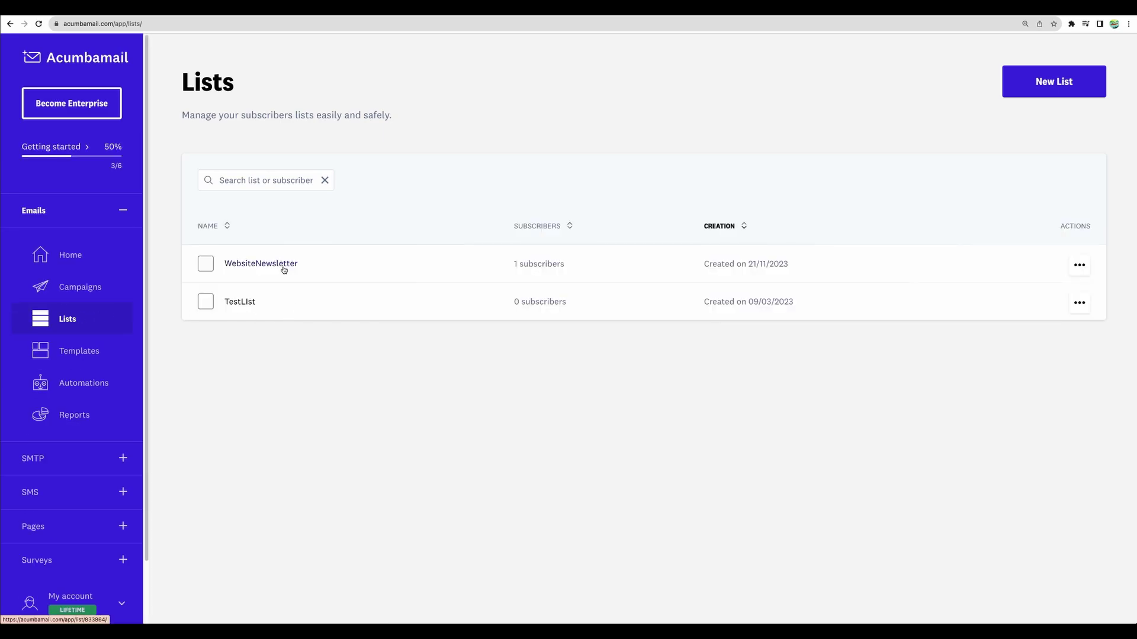
Browse WebsiteNewsletter's webhook configuration, toggling the Subscribe event on and back off
{"action": "left_click", "coordinate": [1079, 265]}
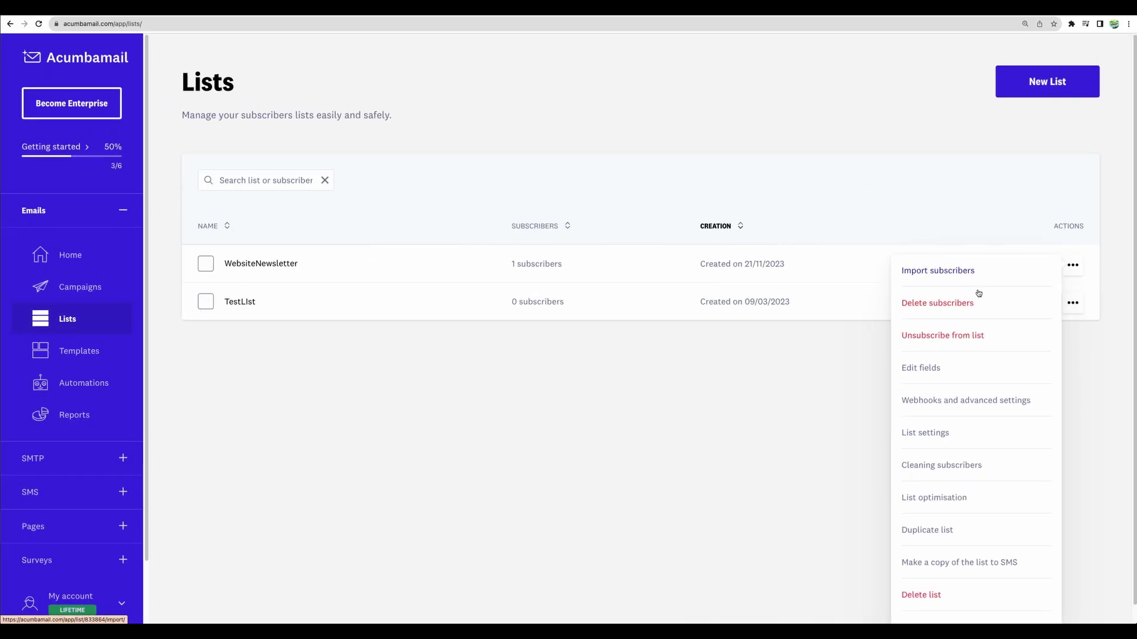
{"action": "left_click", "coordinate": [874, 173]}
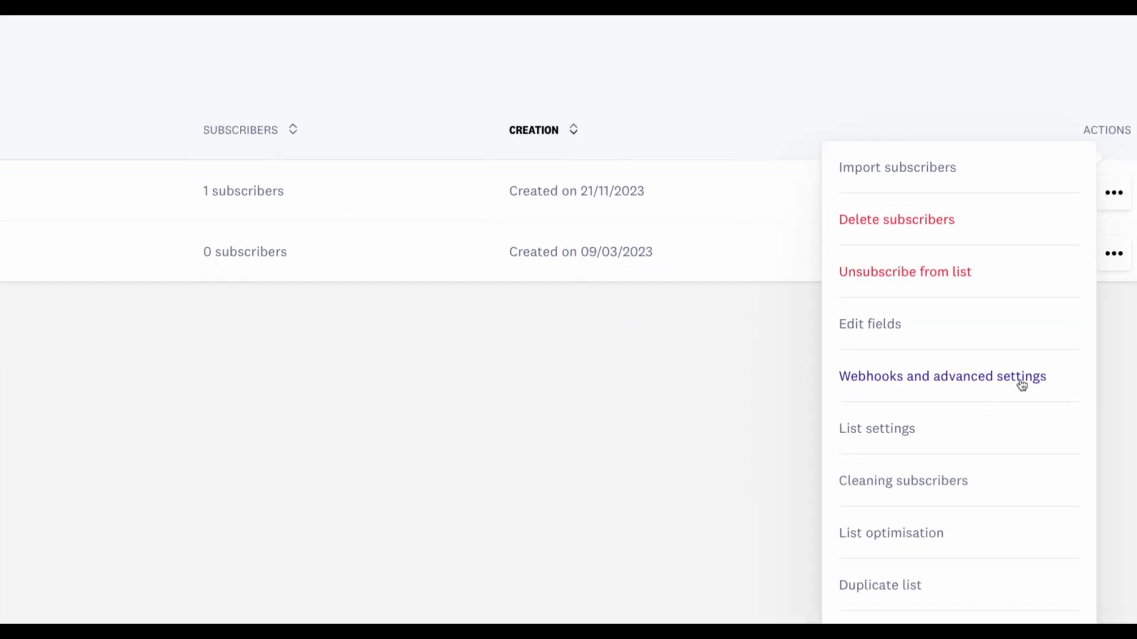
{"action": "left_click", "coordinate": [1026, 384]}
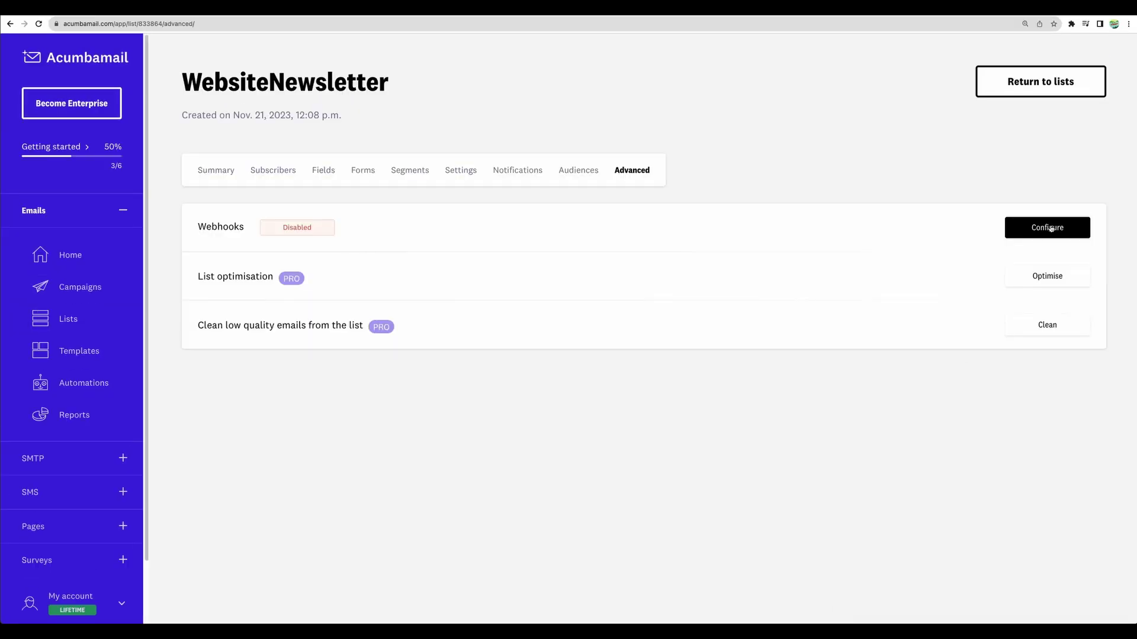
{"action": "left_click", "coordinate": [1047, 228]}
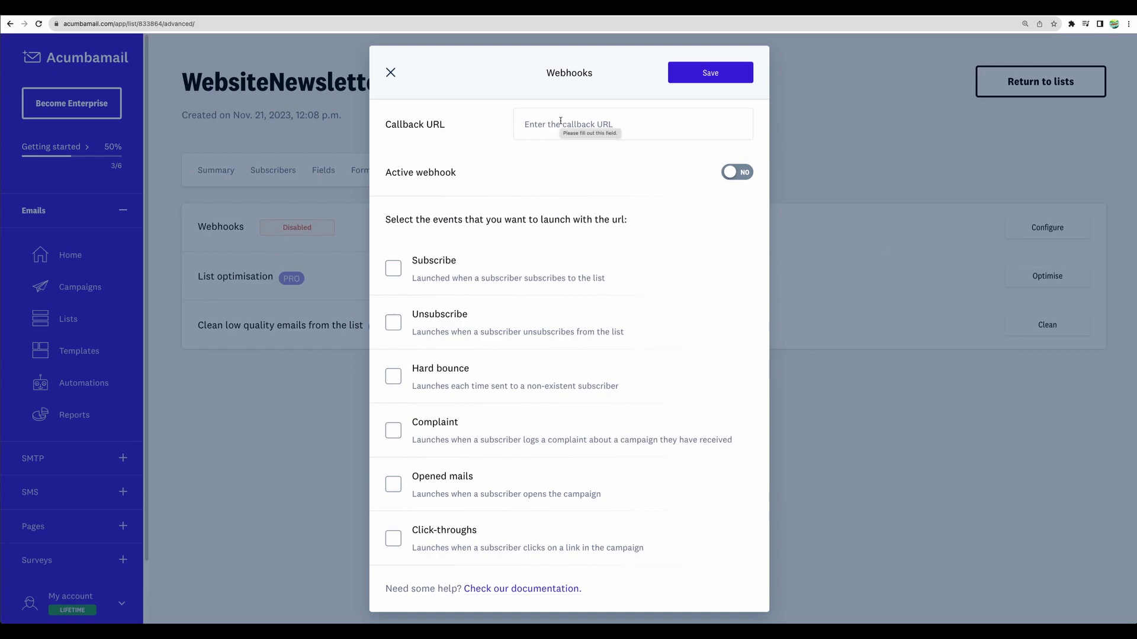
{"action": "left_click", "coordinate": [398, 271]}
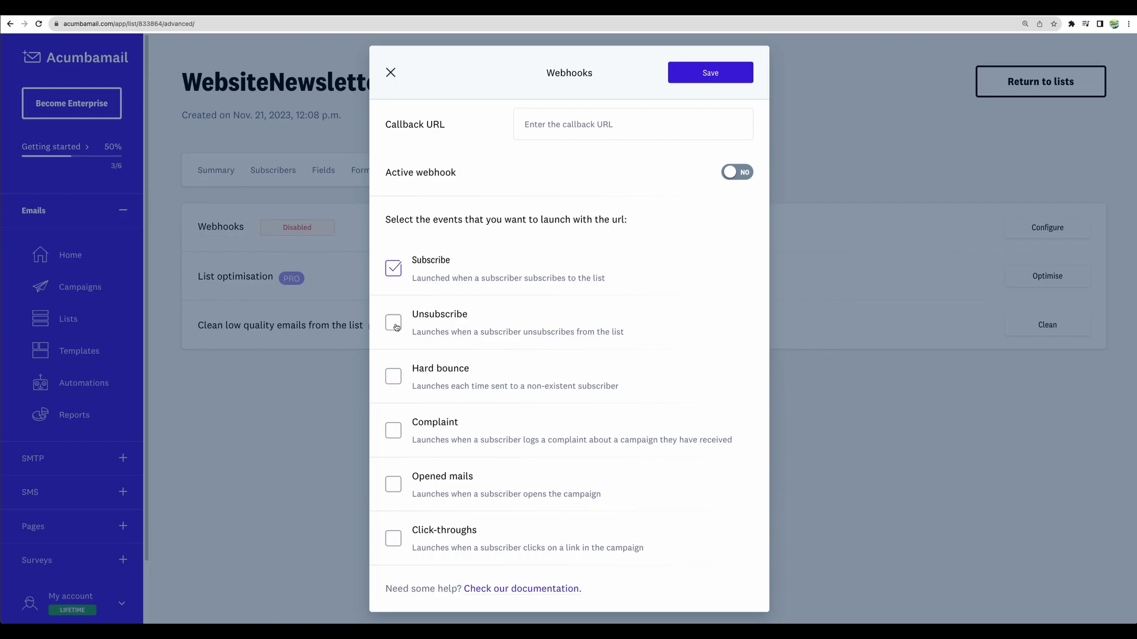
{"action": "left_click", "coordinate": [395, 273]}
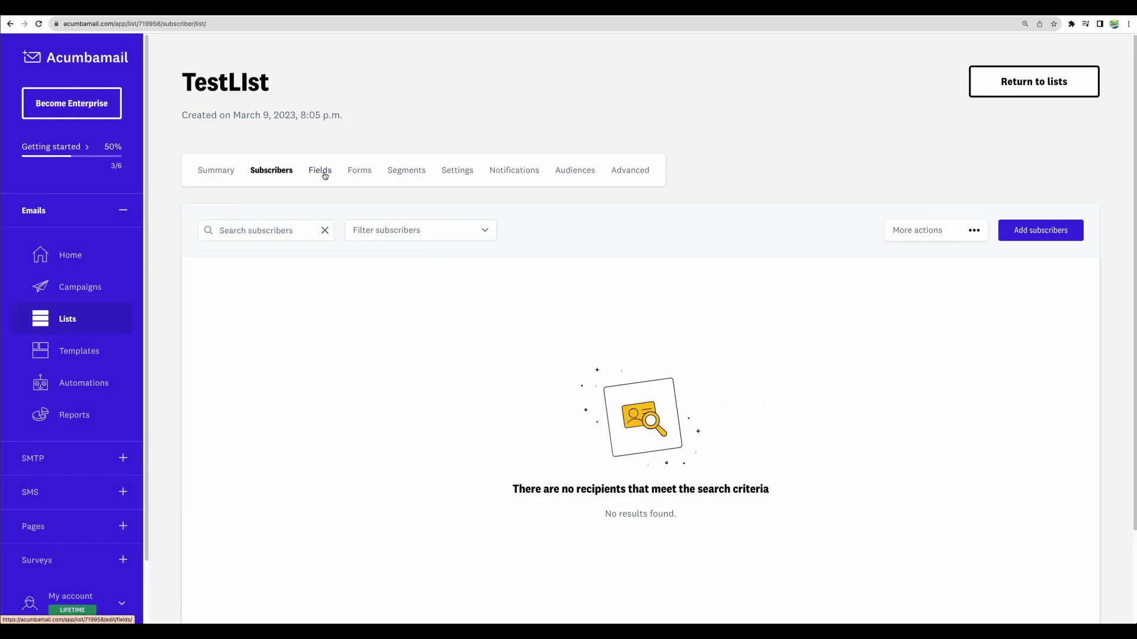
Review TestList's custom fields and their merge tags
{"action": "left_click", "coordinate": [324, 176]}
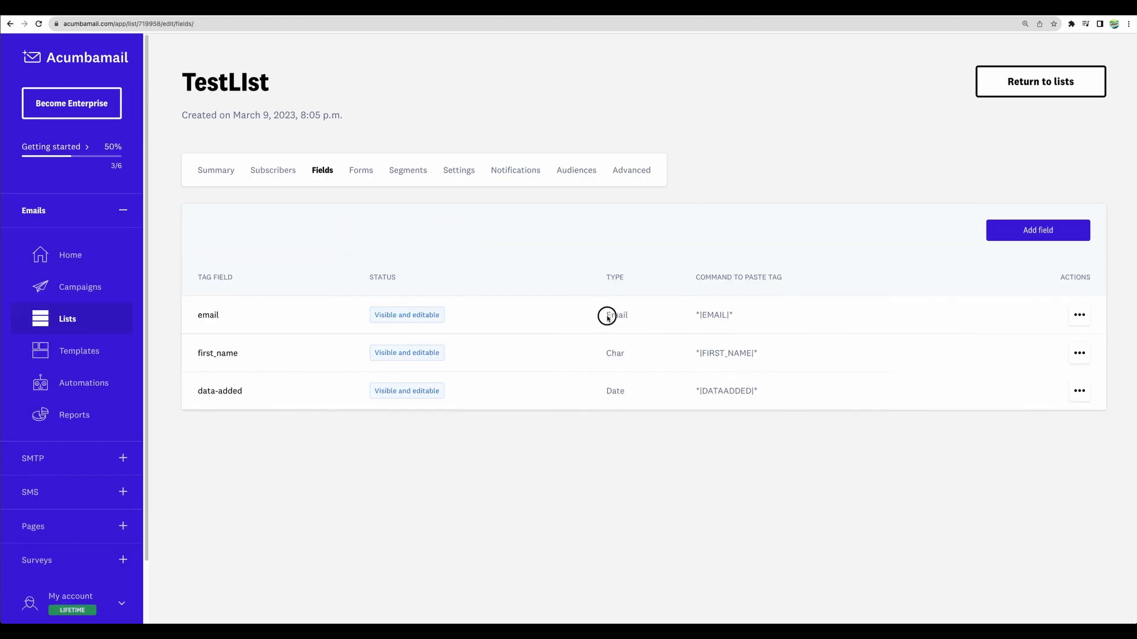
{"action": "left_click_drag", "start_coordinate": [612, 317], "coordinate": [756, 391]}
{"action": "left_click", "coordinate": [698, 325]}
{"action": "left_click_drag", "start_coordinate": [692, 313], "coordinate": [764, 391]}
{"action": "left_click", "coordinate": [764, 390]}
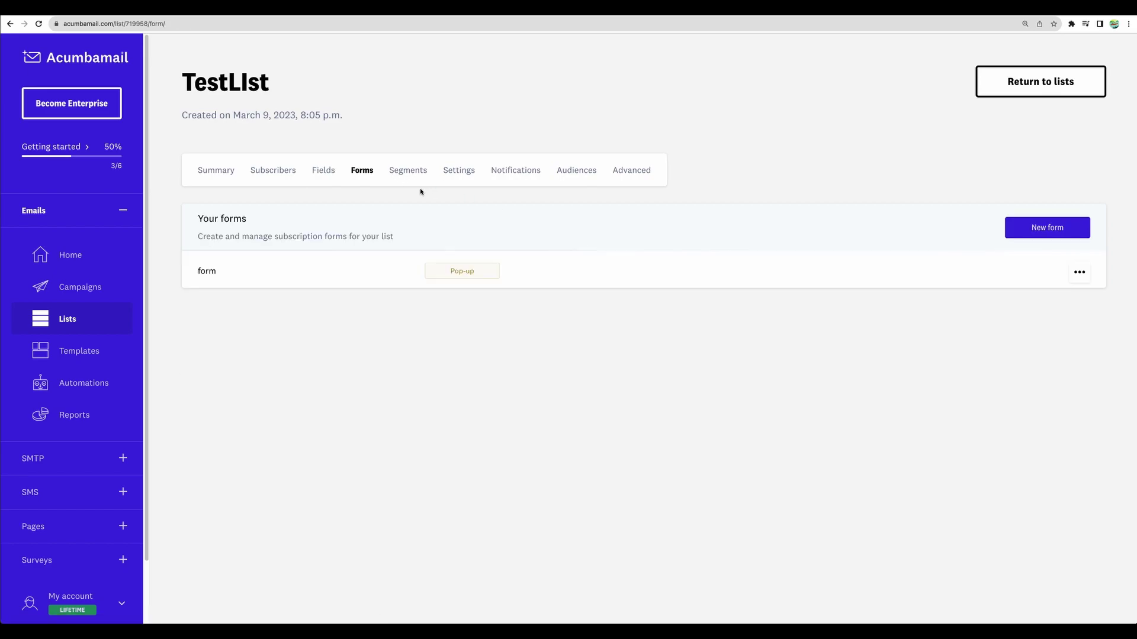
Open TestList's existing segment for editing and inspect the choices for its condition field
{"action": "left_click", "coordinate": [408, 174]}
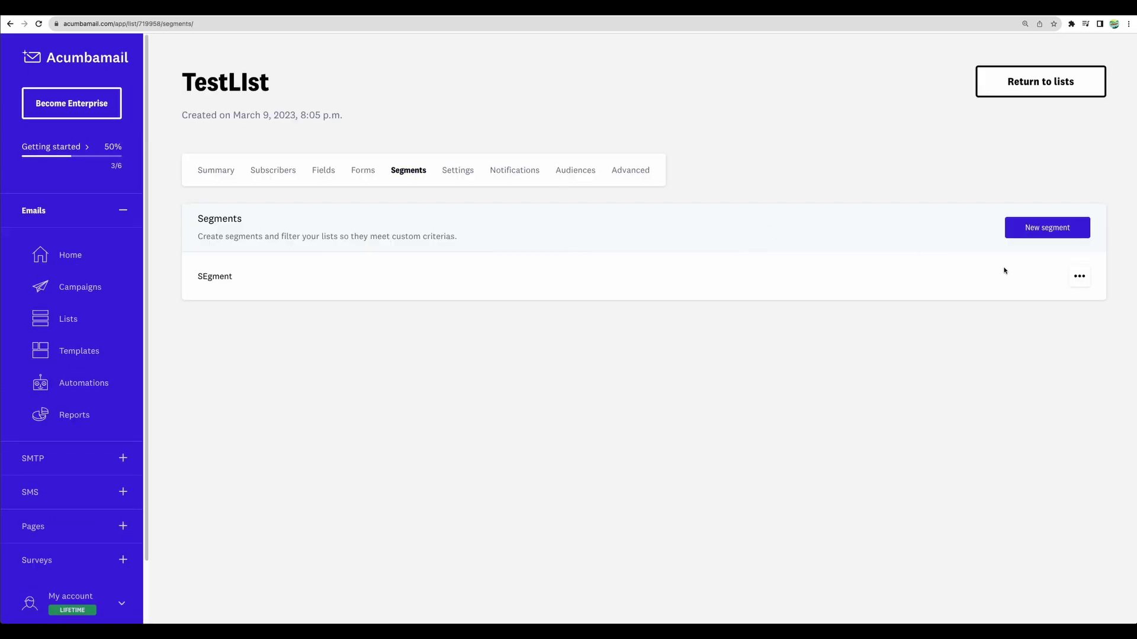
{"action": "left_click", "coordinate": [1079, 276]}
{"action": "left_click", "coordinate": [965, 283]}
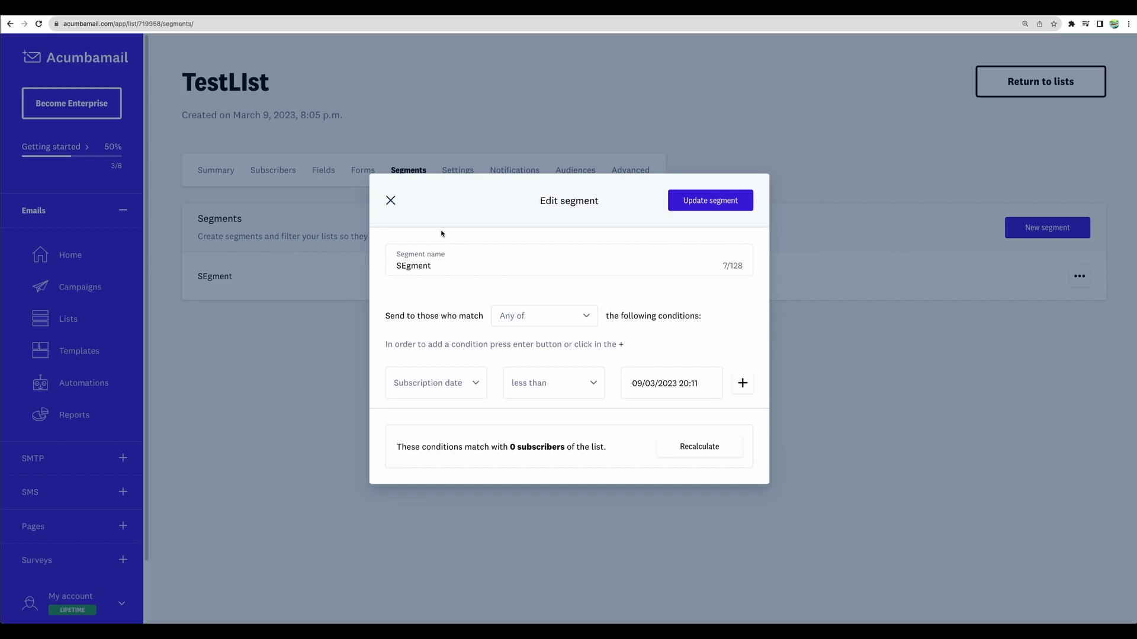
{"action": "left_click", "coordinate": [473, 383]}
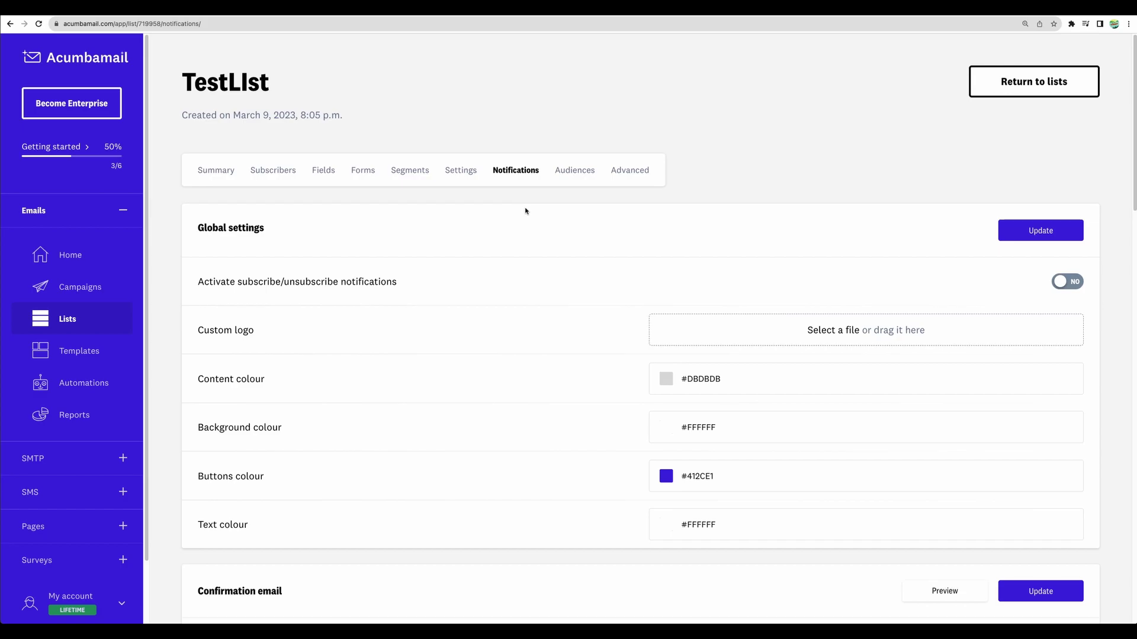
Scroll through TestList's notification settings and Facebook audiences, then show its Advanced settings
{"action": "scroll", "coordinate": [525, 210], "scroll_direction": "down", "scroll_amount": 1}
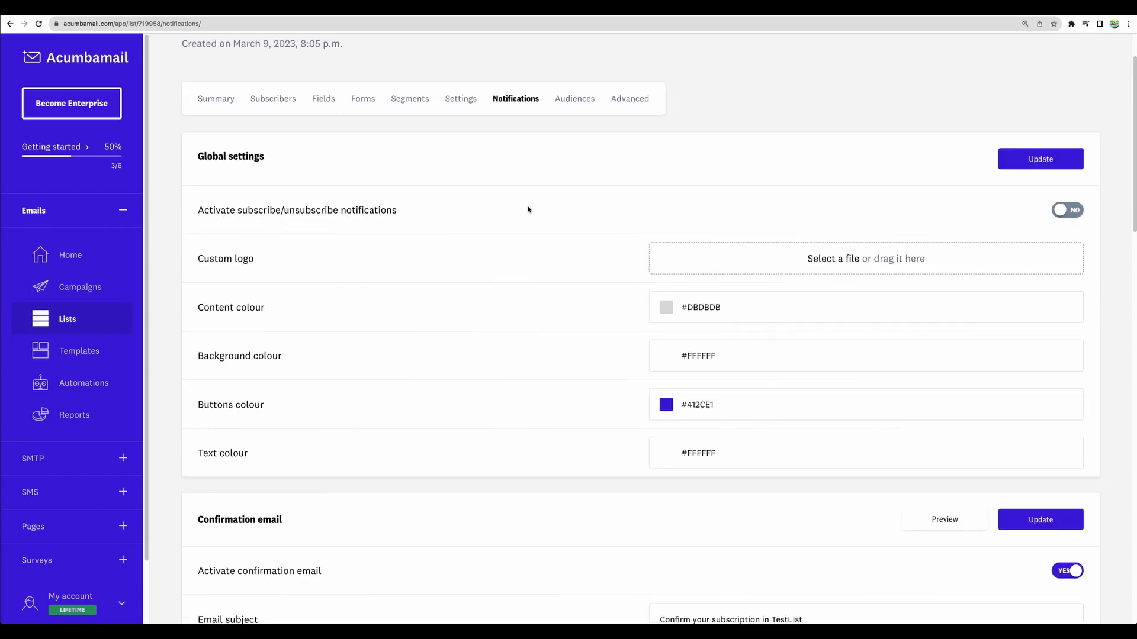
{"action": "scroll", "coordinate": [531, 212], "scroll_direction": "down", "scroll_amount": 3}
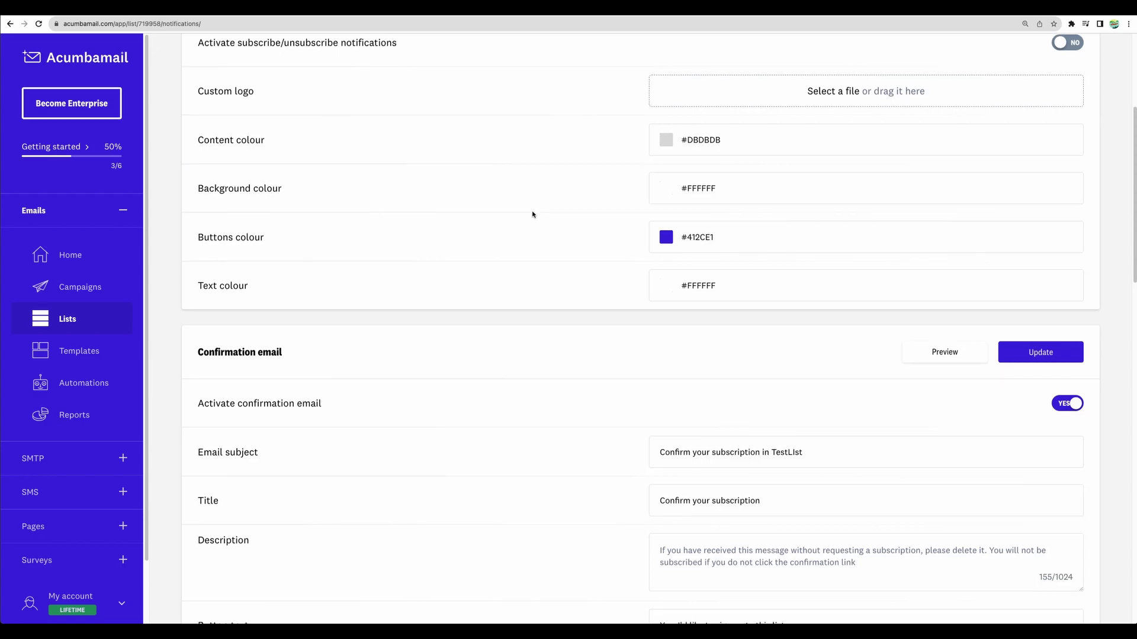
{"action": "scroll", "coordinate": [532, 215], "scroll_direction": "down", "scroll_amount": 3}
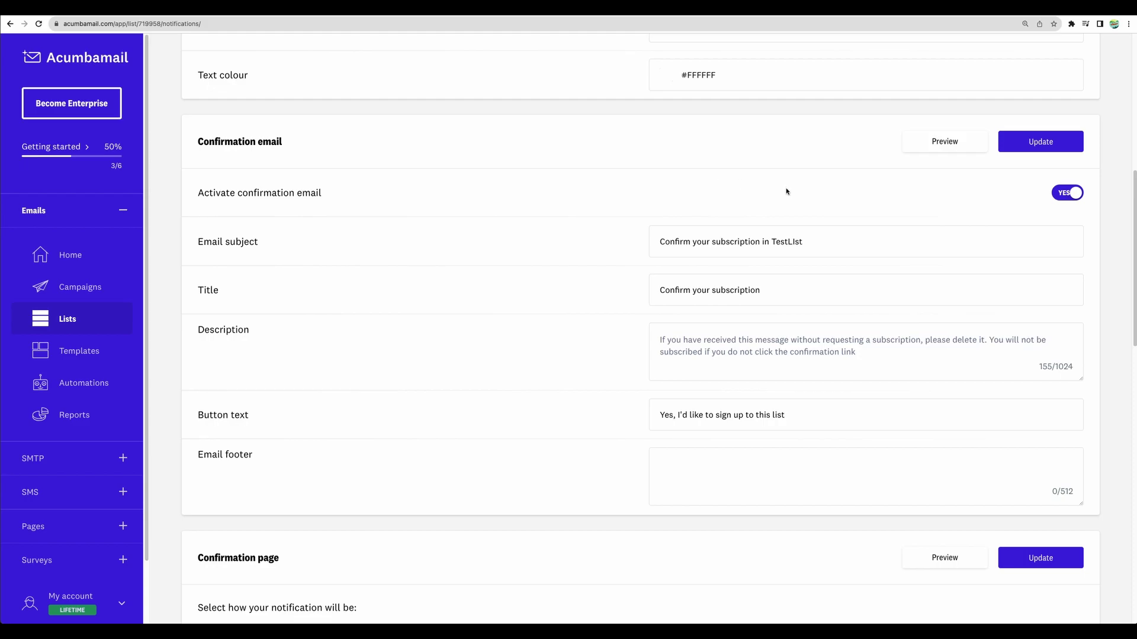
{"action": "scroll", "coordinate": [681, 278], "scroll_direction": "down", "scroll_amount": 7}
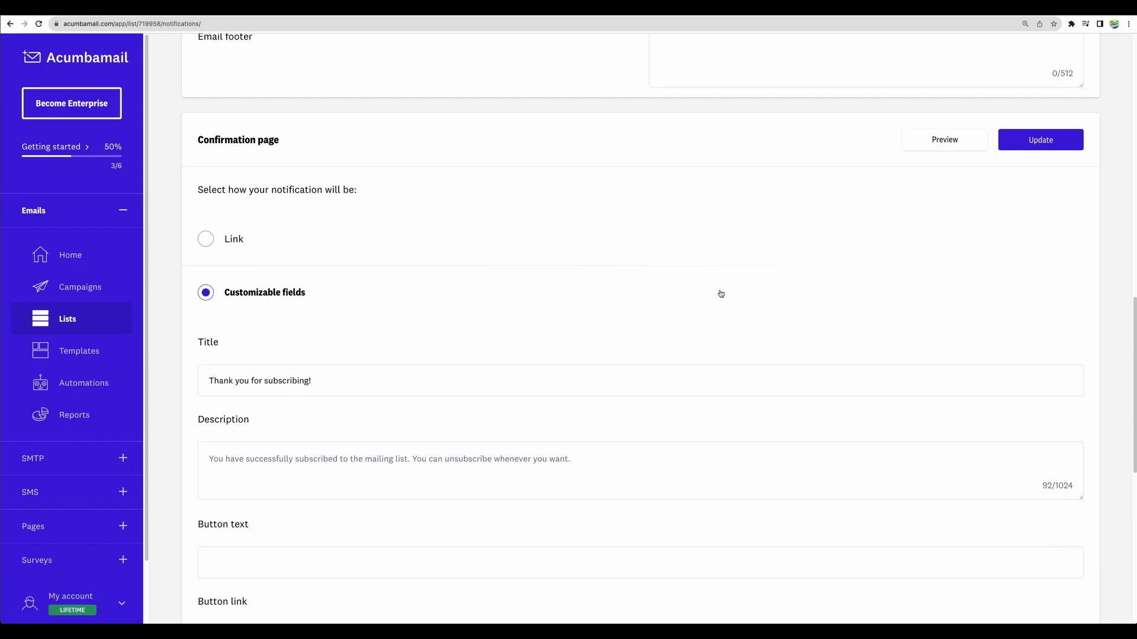
{"action": "scroll", "coordinate": [720, 294], "scroll_direction": "down", "scroll_amount": 8}
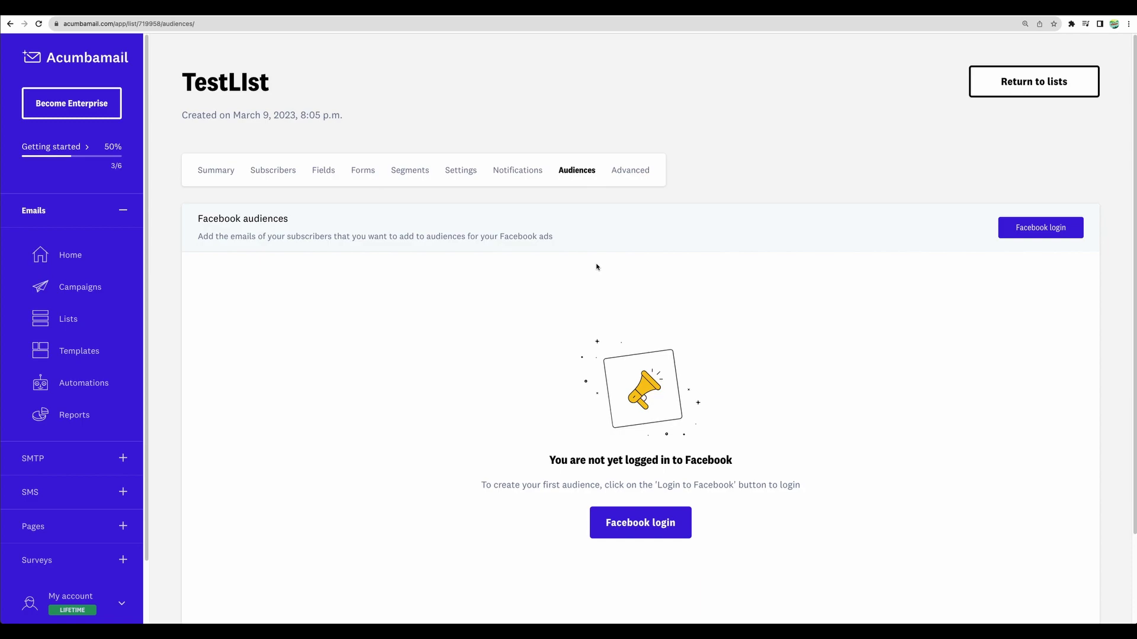
{"action": "triple_click", "coordinate": [303, 225]}
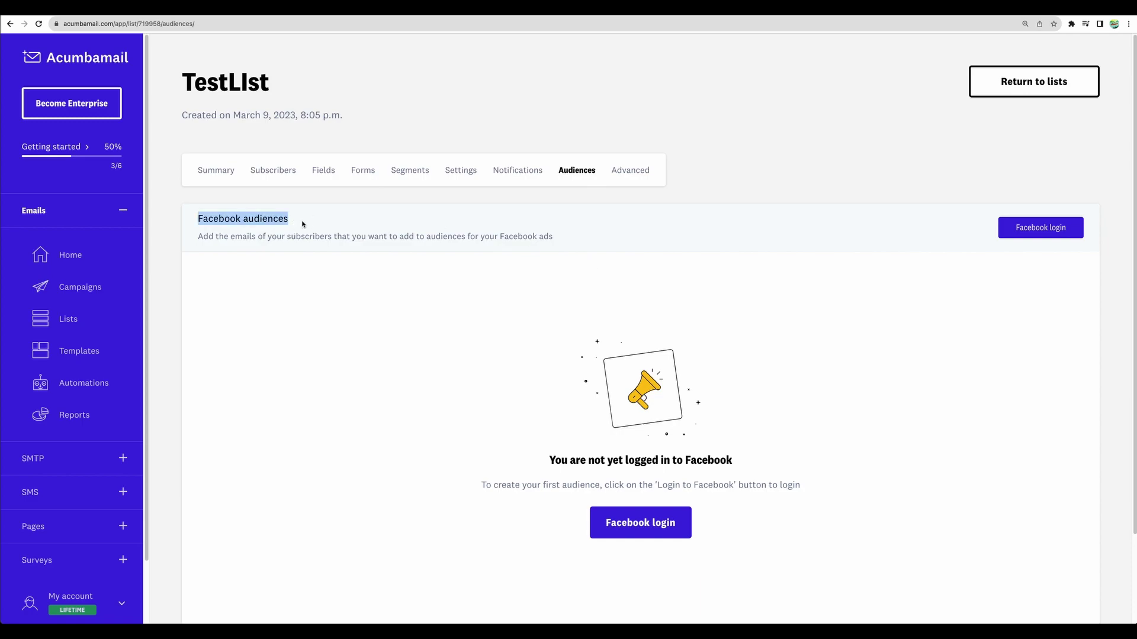
{"action": "left_click", "coordinate": [630, 170]}
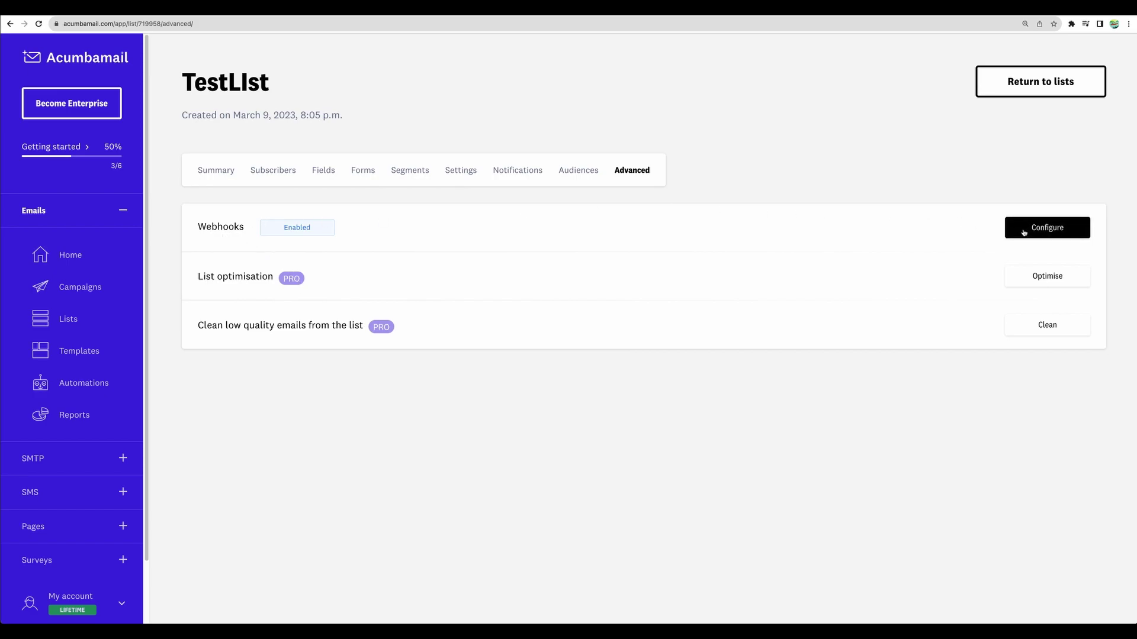
Try the soft-bounce and not-opened optimisation thresholds, leaving both at Ignore
{"action": "left_click", "coordinate": [1071, 281]}
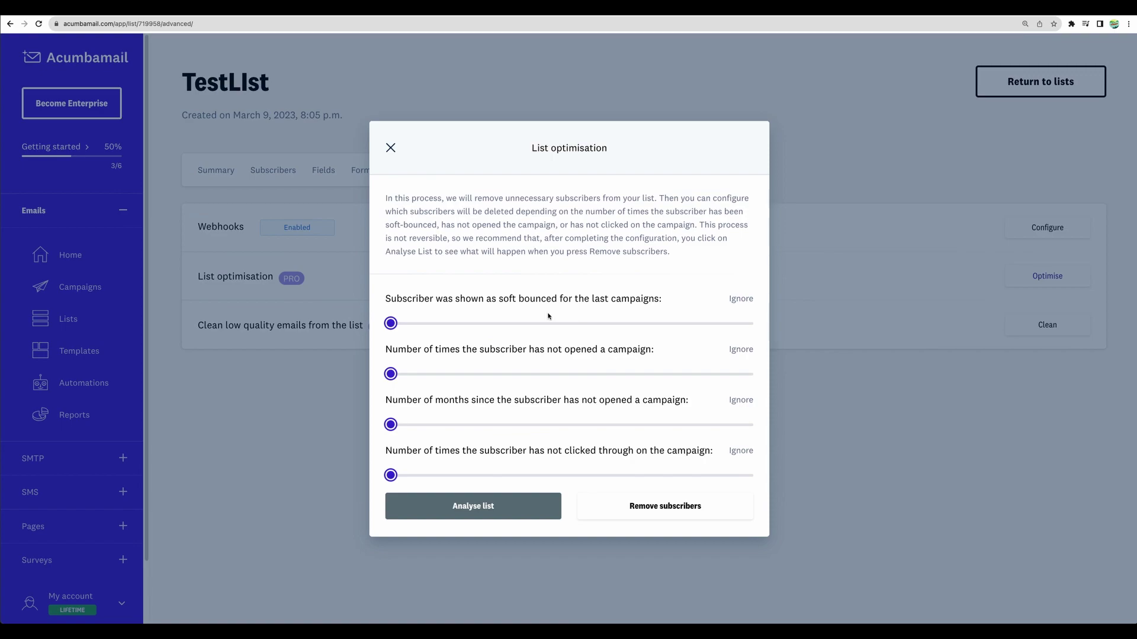
{"action": "mouse_move", "coordinate": [391, 323]}
{"action": "left_mouse_down"}
{"action": "mouse_move", "coordinate": [542, 324]}
{"action": "mouse_move", "coordinate": [392, 324]}
{"action": "left_mouse_up"}
{"action": "mouse_move", "coordinate": [392, 374]}
{"action": "left_mouse_down"}
{"action": "mouse_move", "coordinate": [405, 375]}
{"action": "mouse_move", "coordinate": [392, 374]}
{"action": "left_mouse_up"}
{"action": "mouse_move", "coordinate": [391, 373]}
{"action": "left_mouse_down"}
{"action": "mouse_move", "coordinate": [402, 375]}
{"action": "mouse_move", "coordinate": [391, 374]}
{"action": "left_mouse_up"}
{"action": "key", "text": "Escape"}
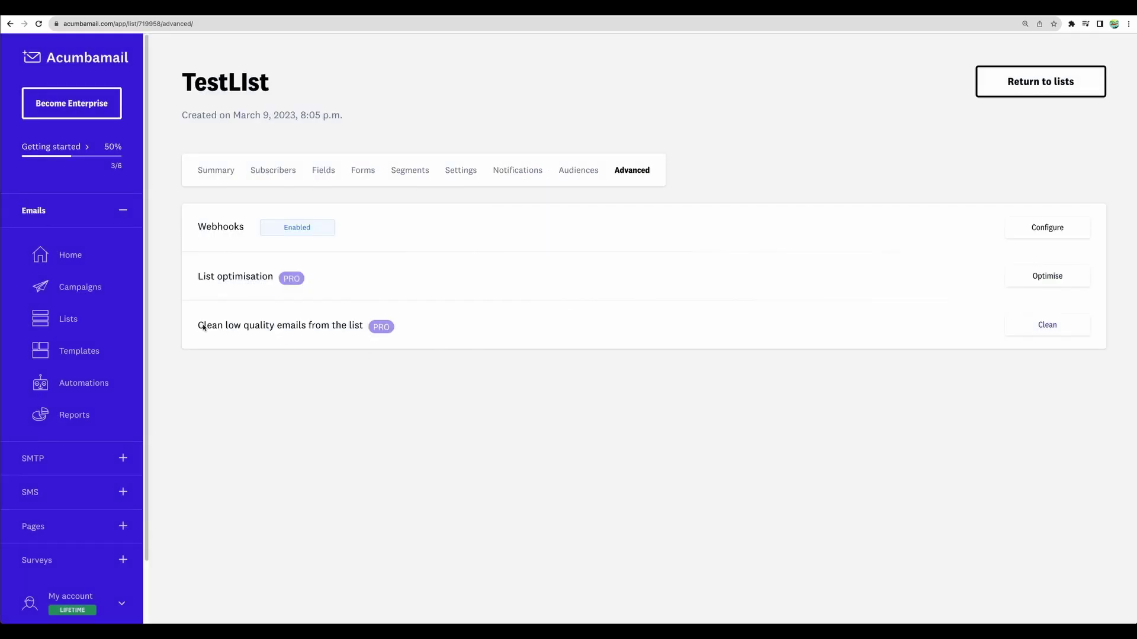
{"action": "left_click_drag", "start_coordinate": [201, 326], "coordinate": [332, 327]}
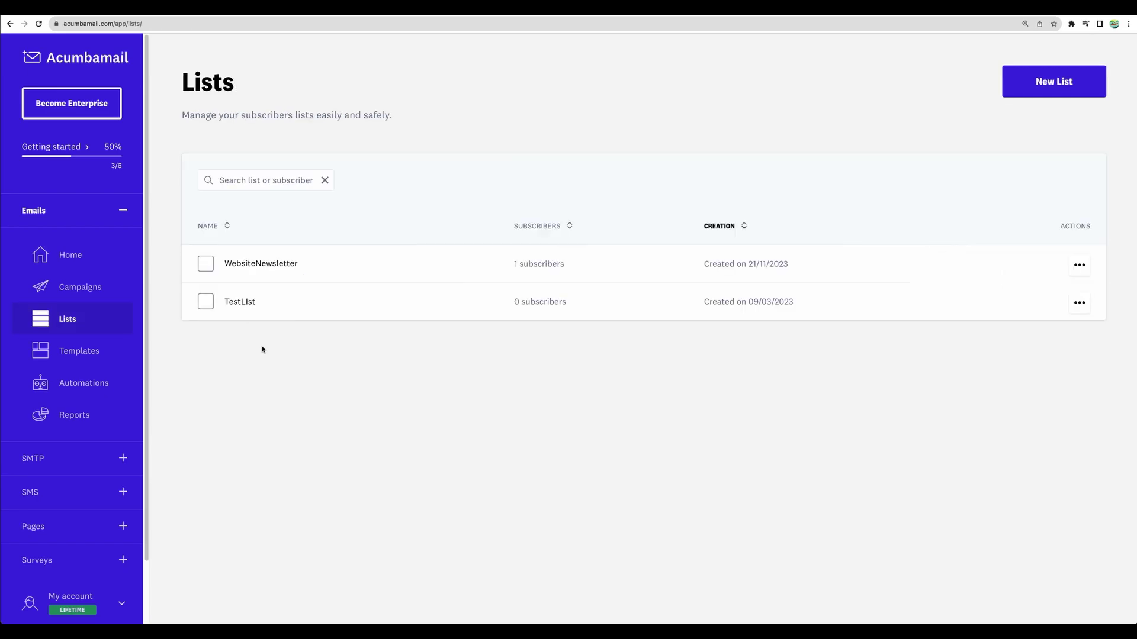
Start a new A/B Testing campaign and set 20% per test, 60% to the winner
{"action": "left_click", "coordinate": [98, 289]}
{"action": "left_click", "coordinate": [1054, 81]}
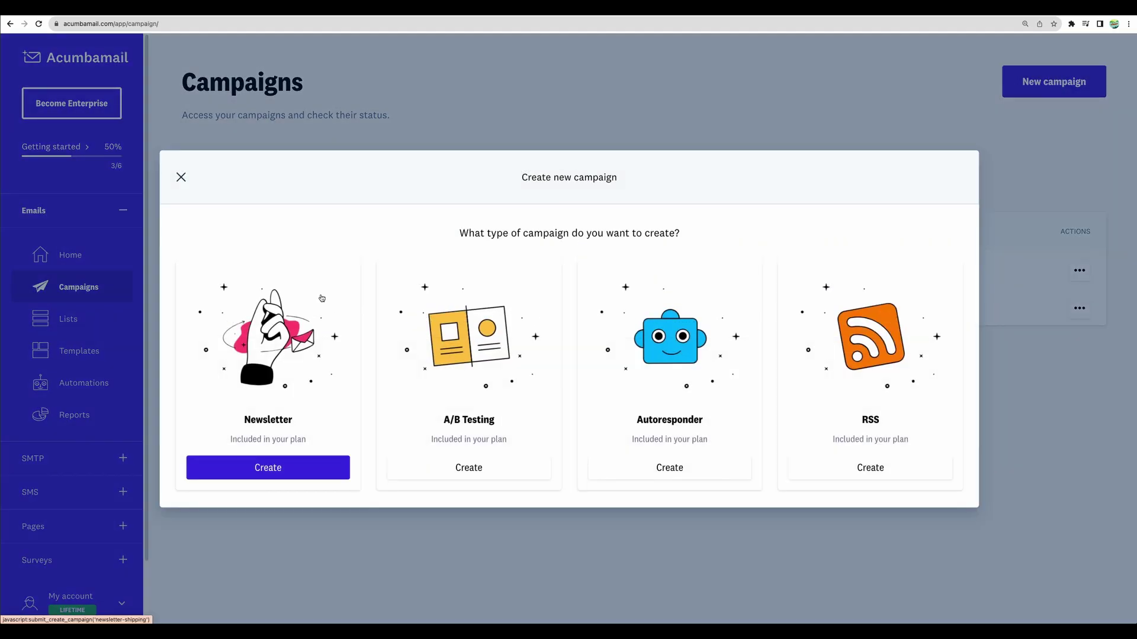
{"action": "left_click", "coordinate": [482, 317]}
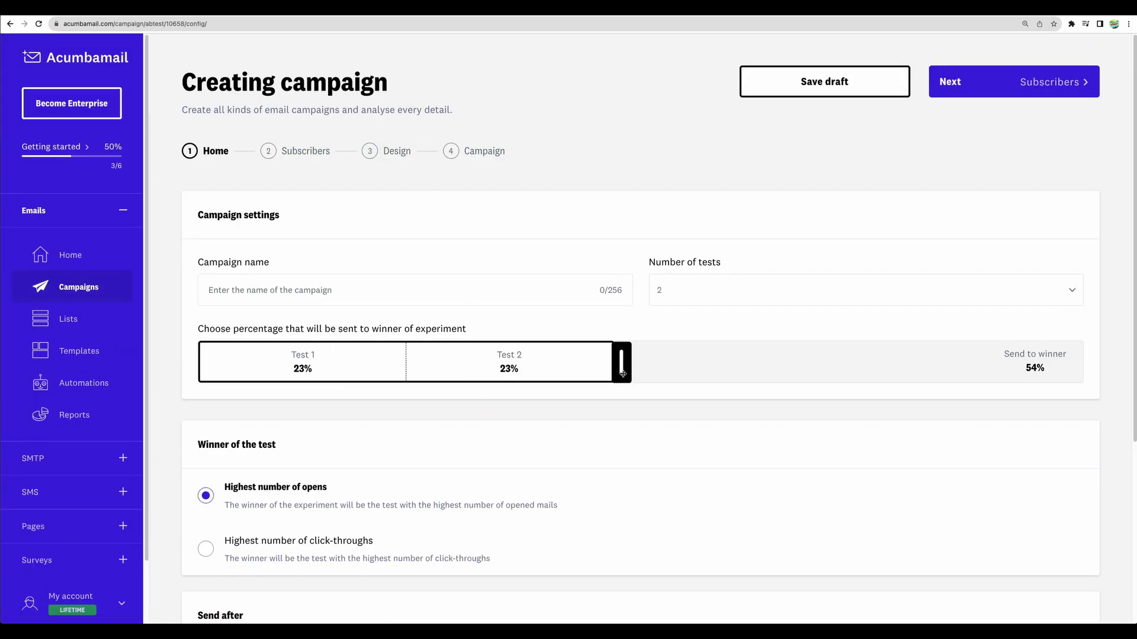
{"action": "left_click_drag", "start_coordinate": [620, 367], "coordinate": [570, 363]}
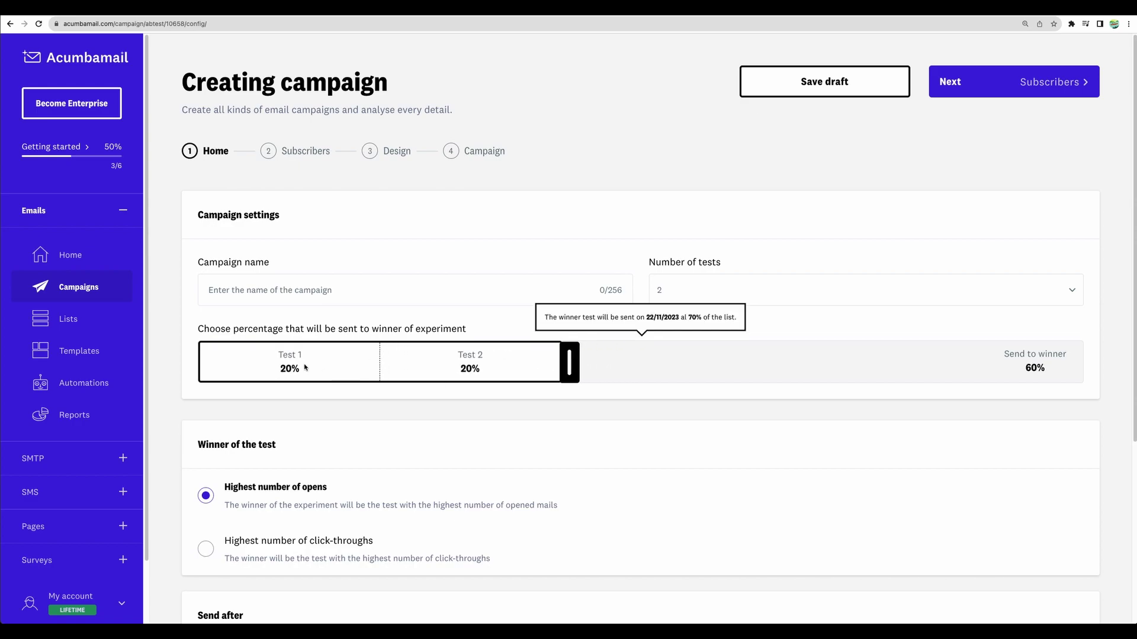
{"action": "left_click_drag", "start_coordinate": [274, 358], "coordinate": [300, 370]}
{"action": "left_click_drag", "start_coordinate": [457, 350], "coordinate": [484, 368]}
{"action": "scroll", "coordinate": [467, 391], "scroll_direction": "down", "scroll_amount": 3}
{"action": "scroll", "coordinate": [401, 350], "scroll_direction": "down", "scroll_amount": 1}
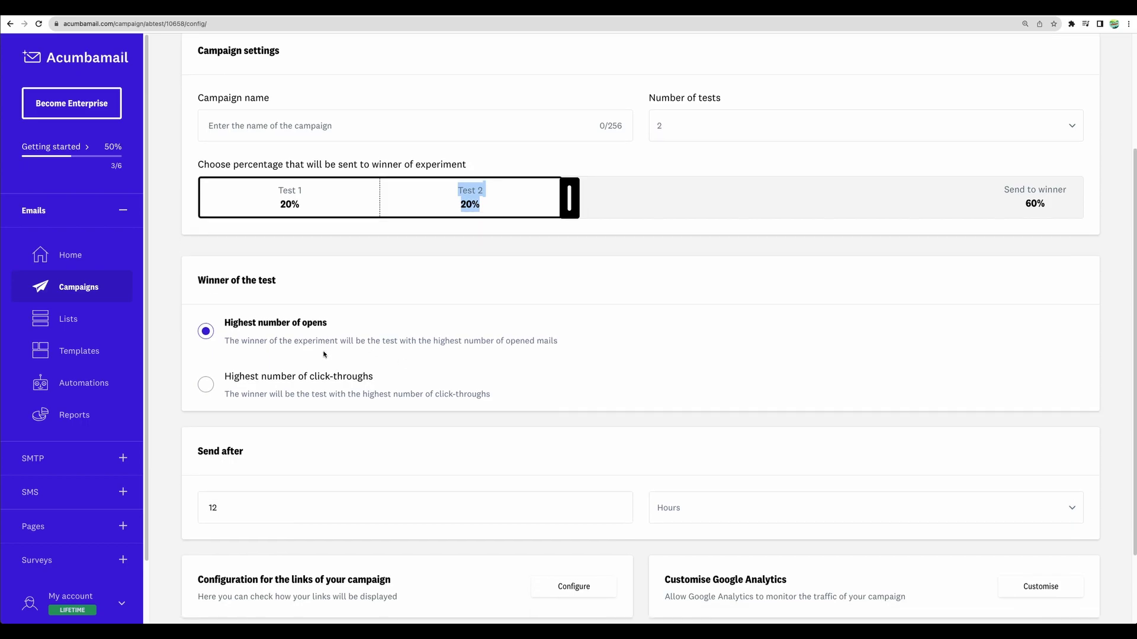
{"action": "scroll", "coordinate": [318, 315], "scroll_direction": "up", "scroll_amount": 1}
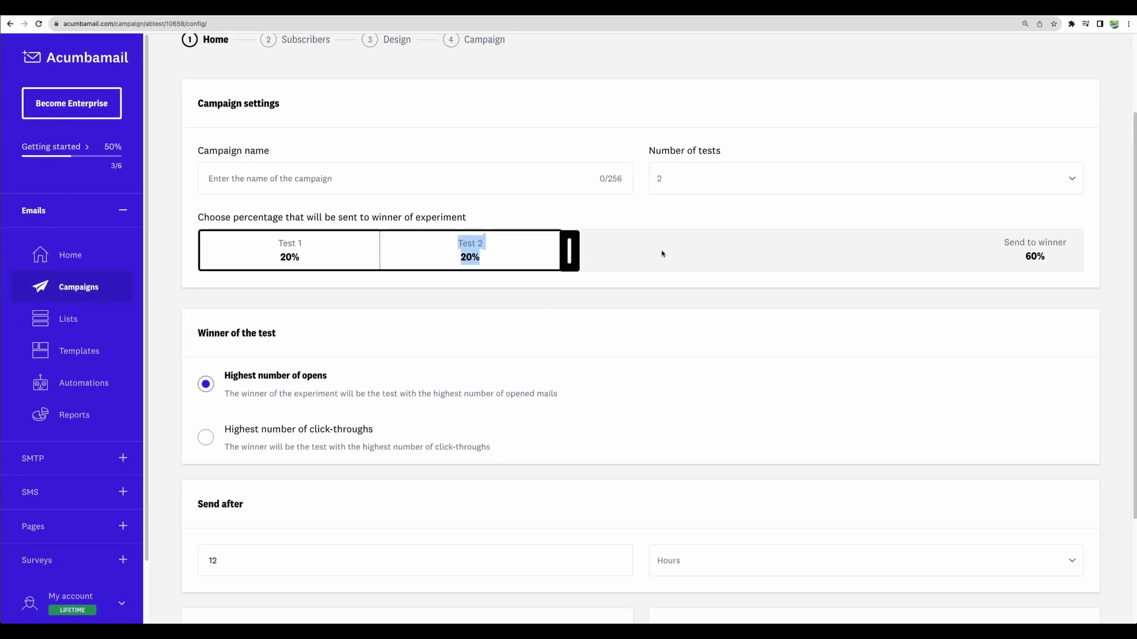
{"action": "mouse_move", "coordinate": [905, 192]}
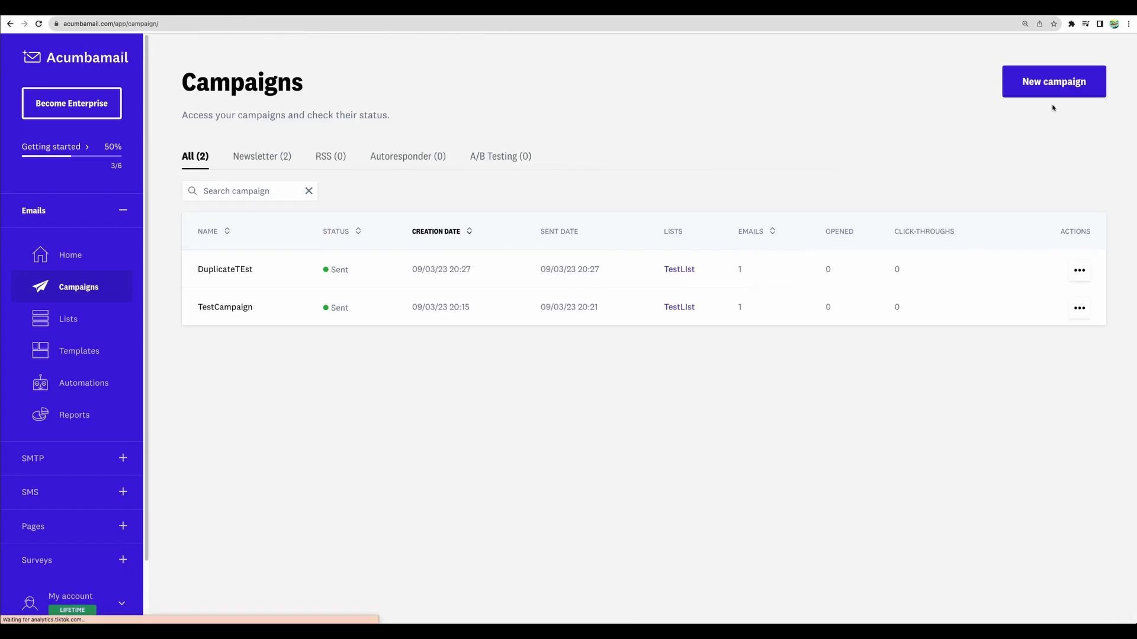
Create a Newsletter campaign, reviewing link subdomain and Google Analytics options without changes
{"action": "left_click", "coordinate": [1054, 82]}
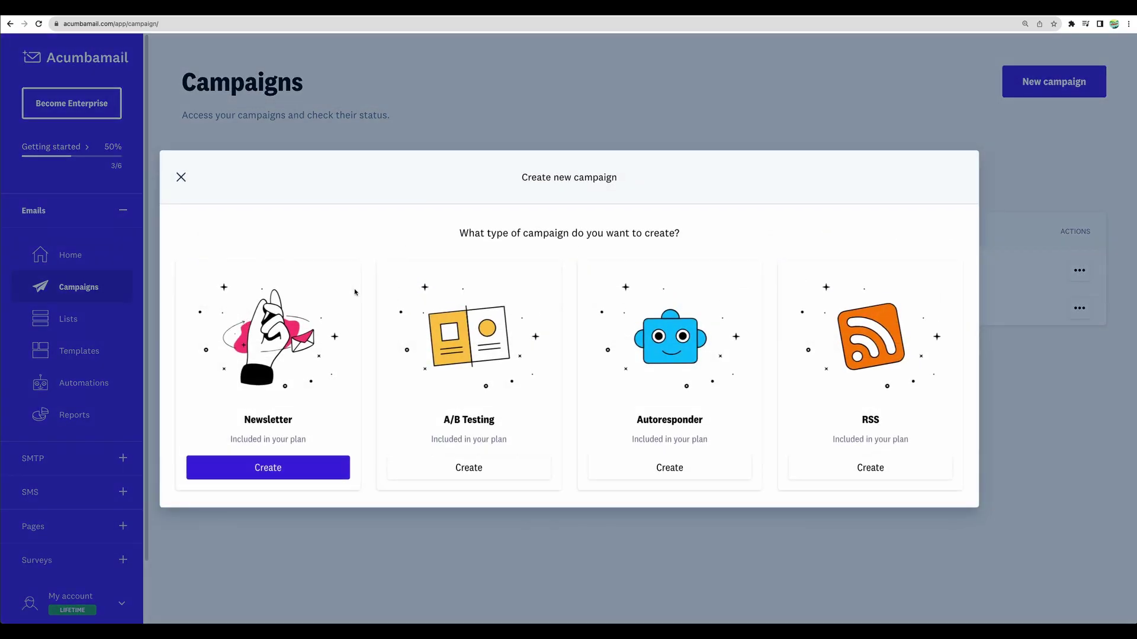
{"action": "left_click", "coordinate": [279, 374]}
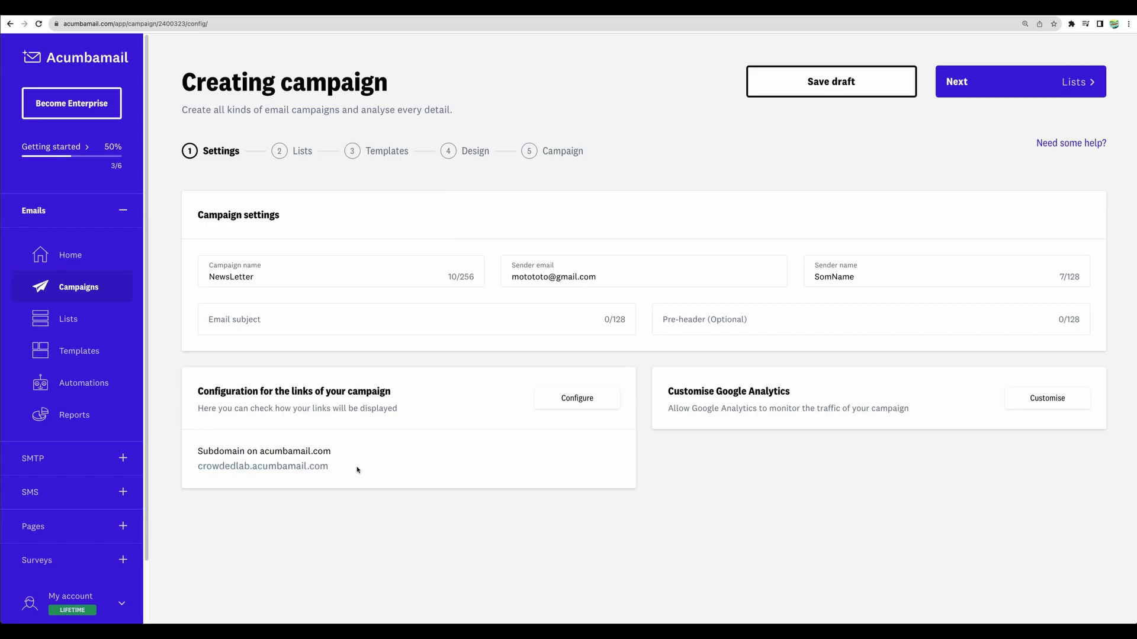
{"action": "left_click_drag", "start_coordinate": [356, 470], "coordinate": [203, 386]}
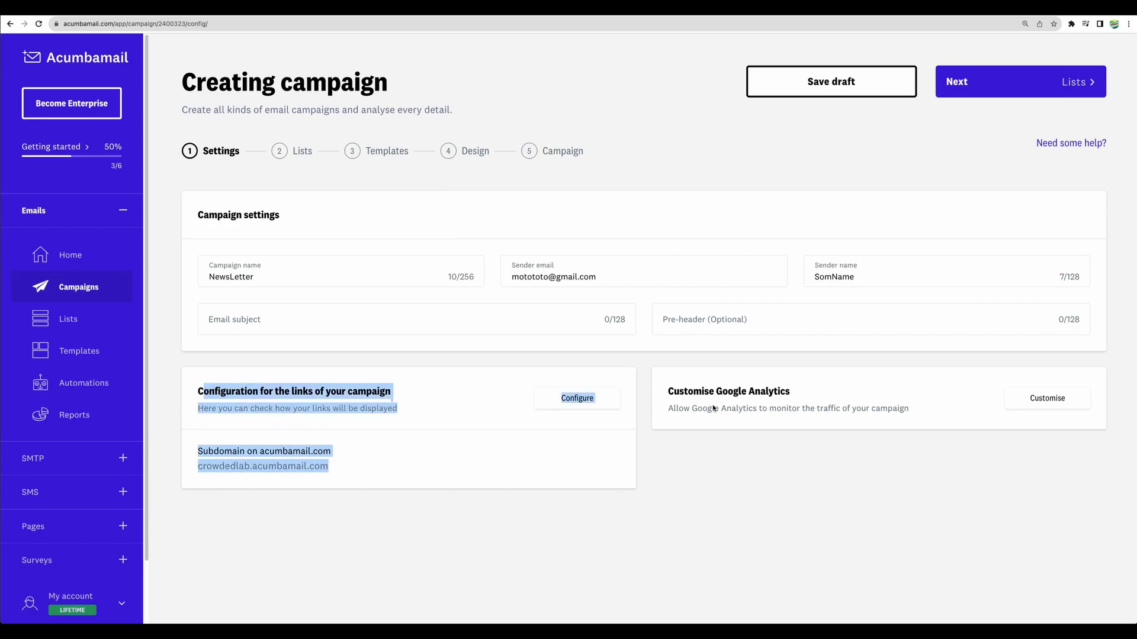
{"action": "left_click", "coordinate": [1056, 401]}
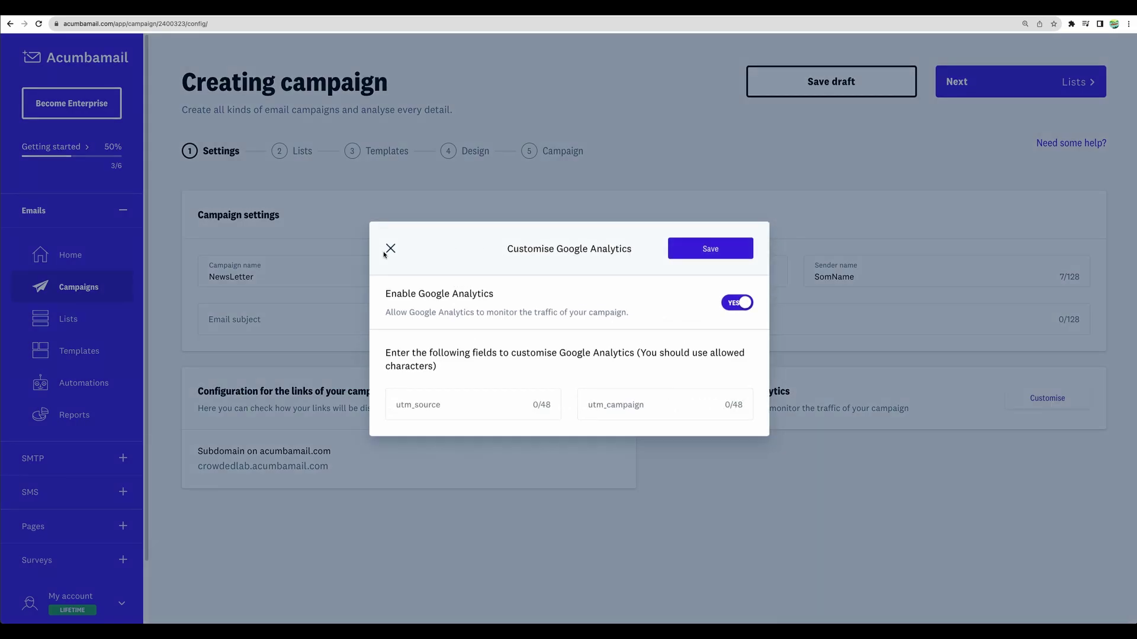
{"action": "left_click", "coordinate": [391, 248]}
{"action": "left_click", "coordinate": [1026, 83]}
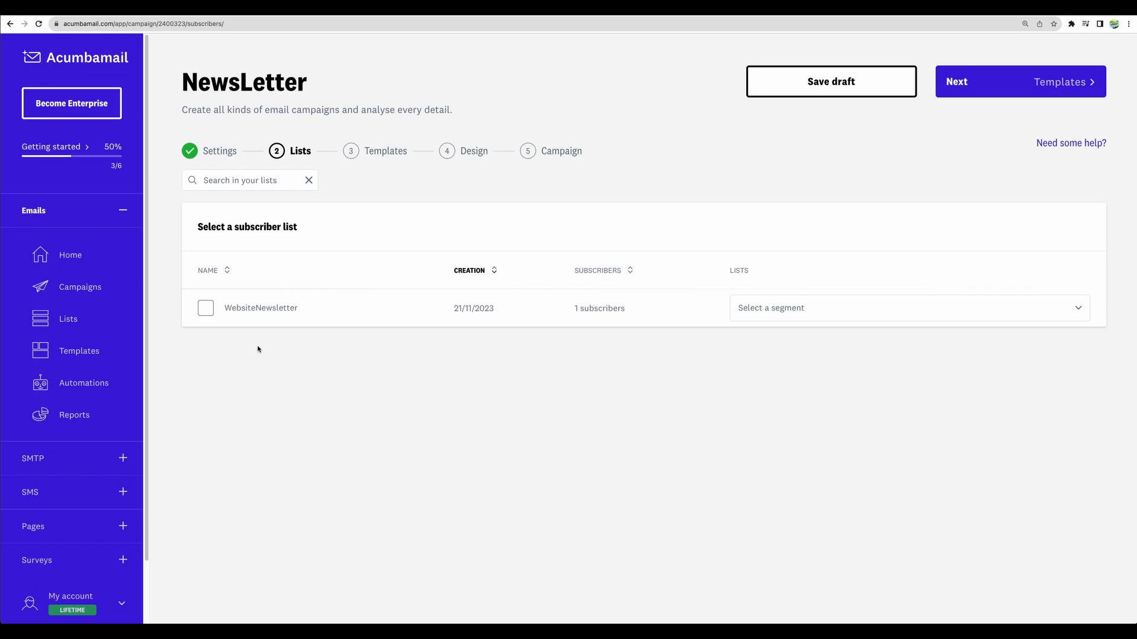
Add the WebsiteNewsletter list as recipients, with no segment selected
{"action": "left_click", "coordinate": [207, 310]}
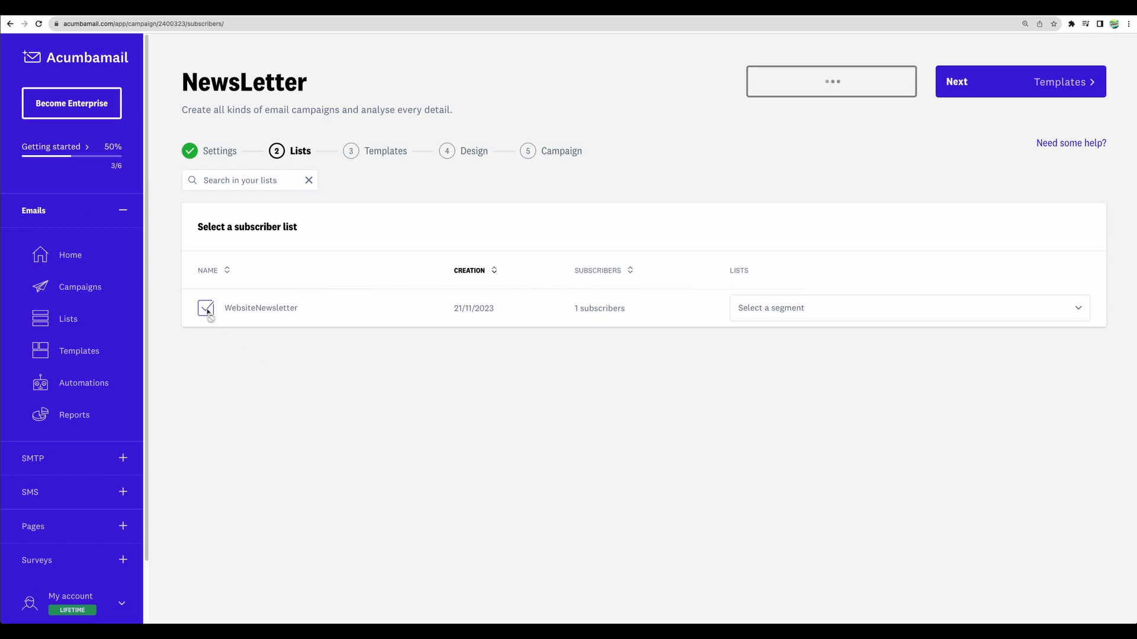
{"action": "left_click", "coordinate": [780, 313]}
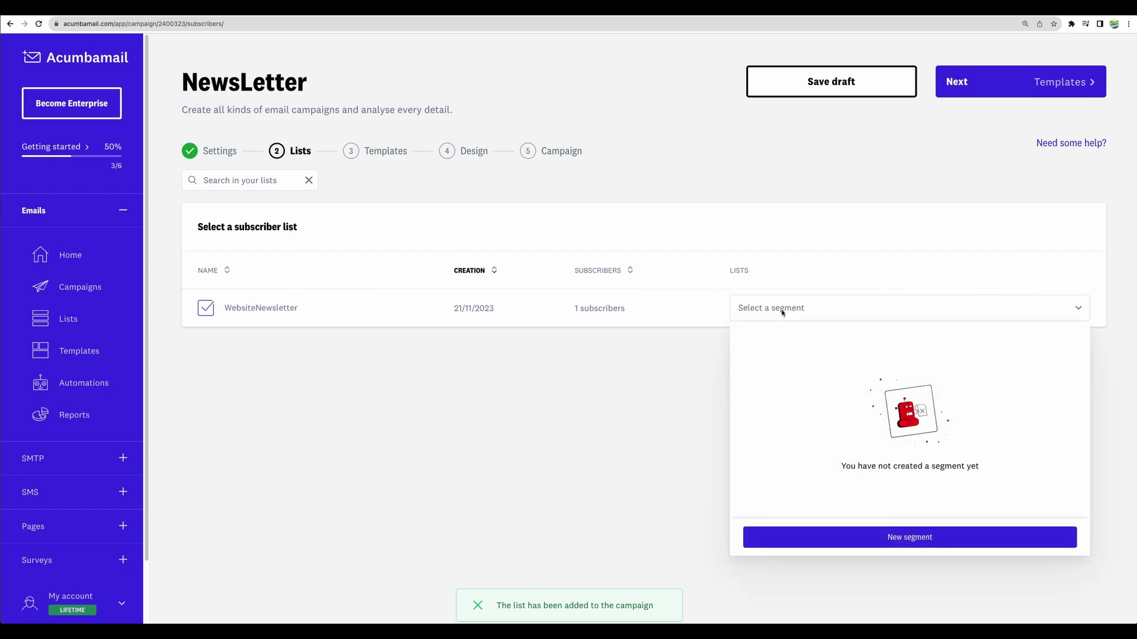
{"action": "left_click", "coordinate": [666, 370]}
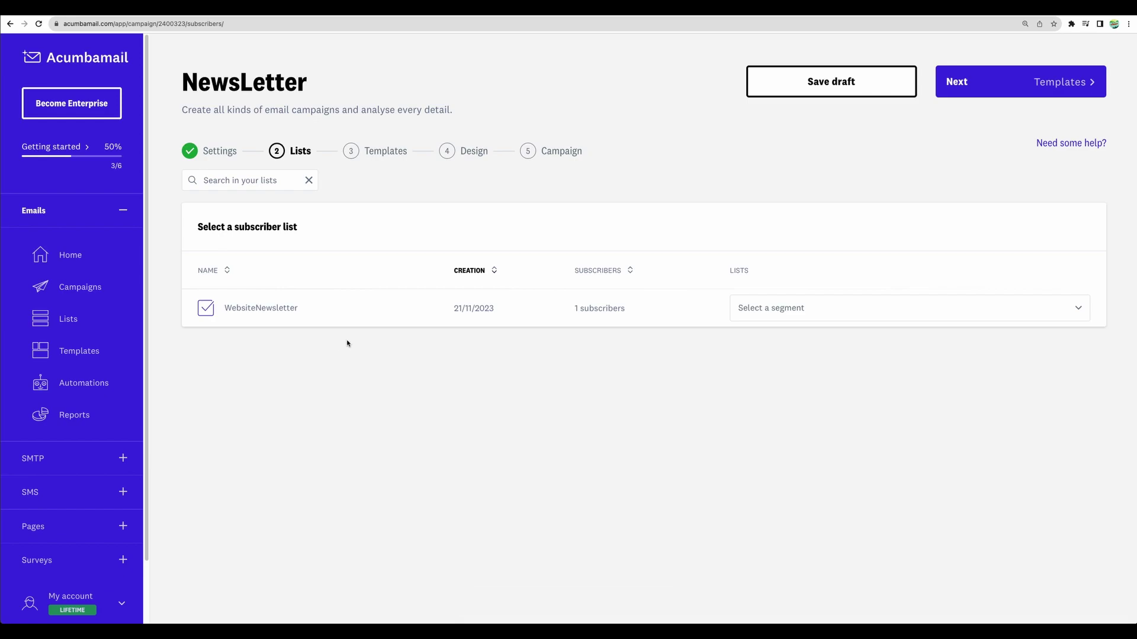
{"action": "left_click", "coordinate": [1029, 84]}
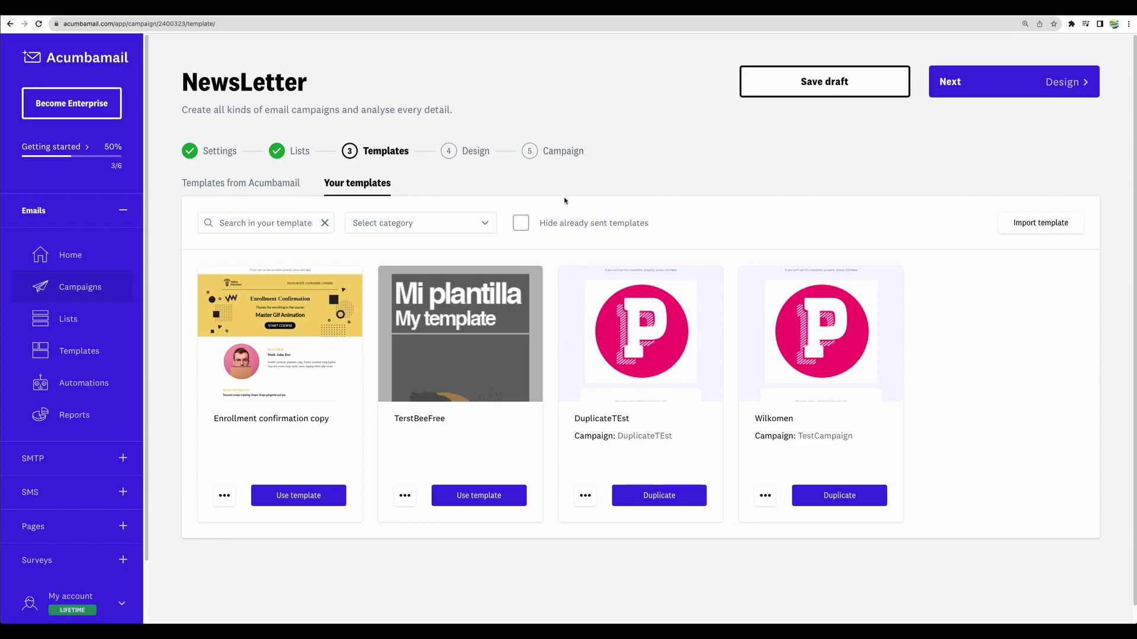
Browse Acumbamail's ready-made templates with 200 shown per page
{"action": "scroll", "coordinate": [562, 199], "scroll_direction": "down", "scroll_amount": 1}
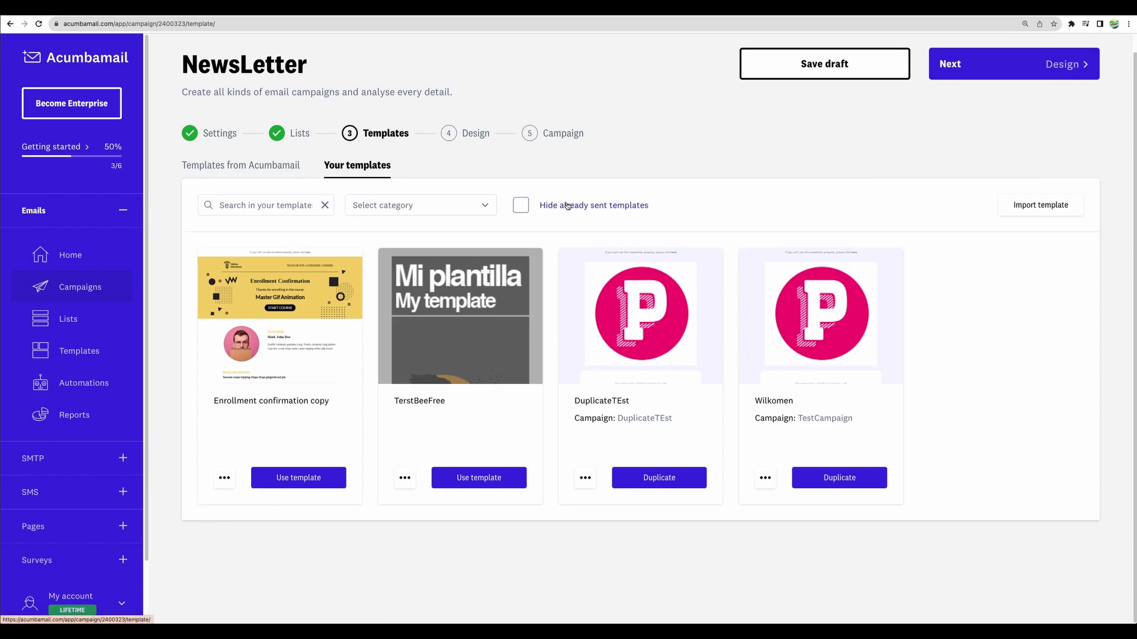
{"action": "left_click", "coordinate": [270, 166]}
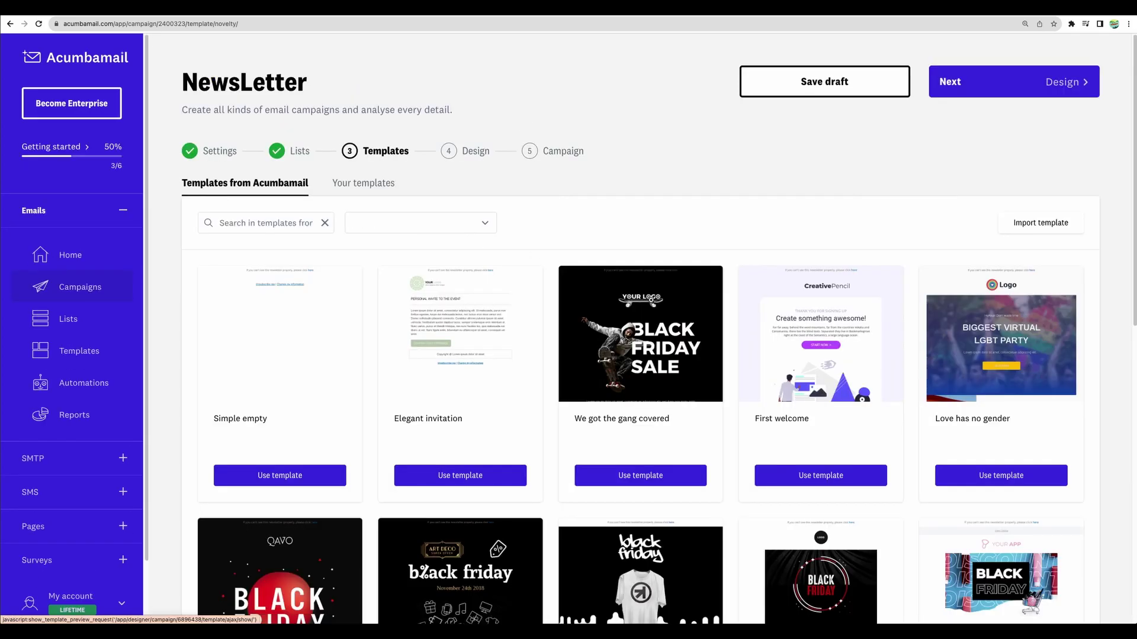
{"action": "scroll", "coordinate": [247, 562], "scroll_direction": "down", "scroll_amount": 10}
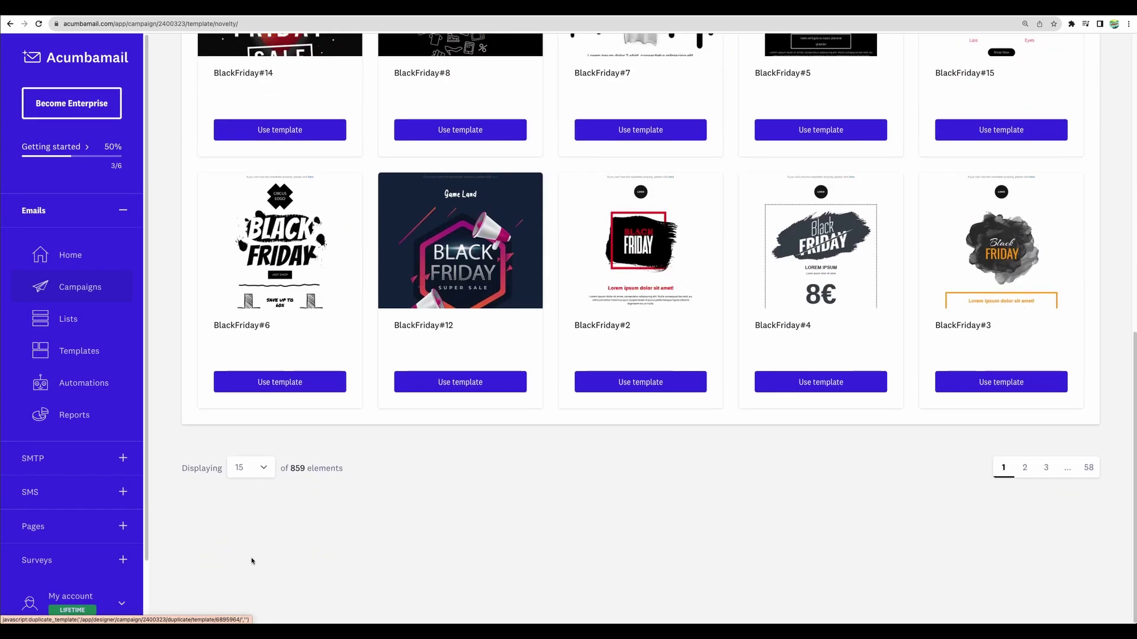
{"action": "left_click", "coordinate": [261, 471]}
{"action": "left_click", "coordinate": [258, 521]}
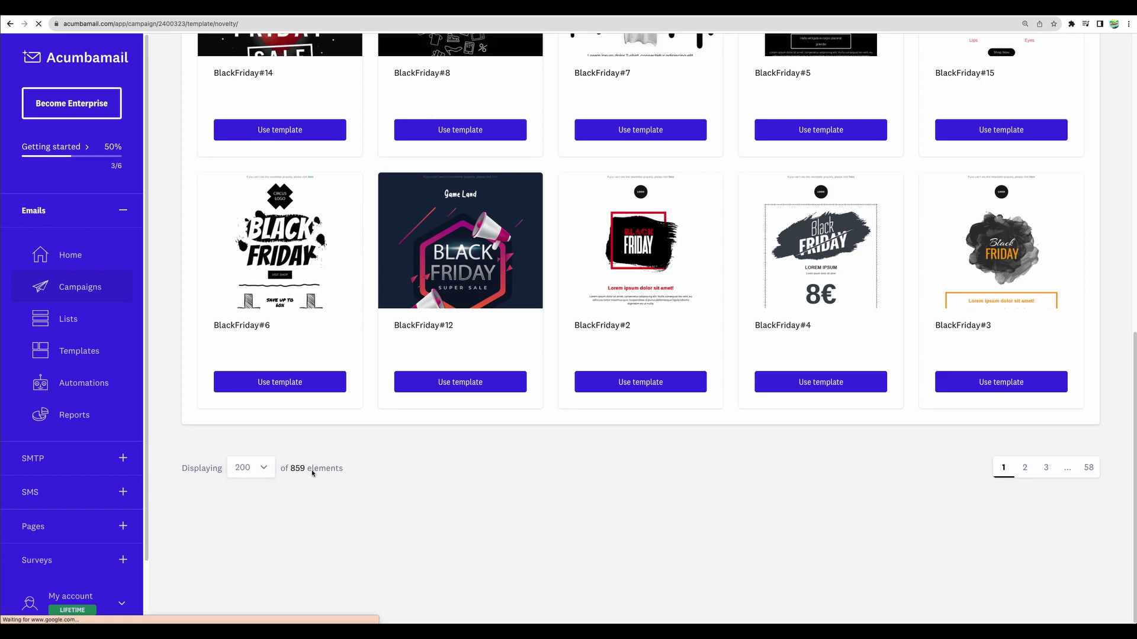
Choose the BlackFriday#6 template and confirm it for the newsletter design
{"action": "scroll", "coordinate": [306, 477], "scroll_direction": "down", "scroll_amount": 15}
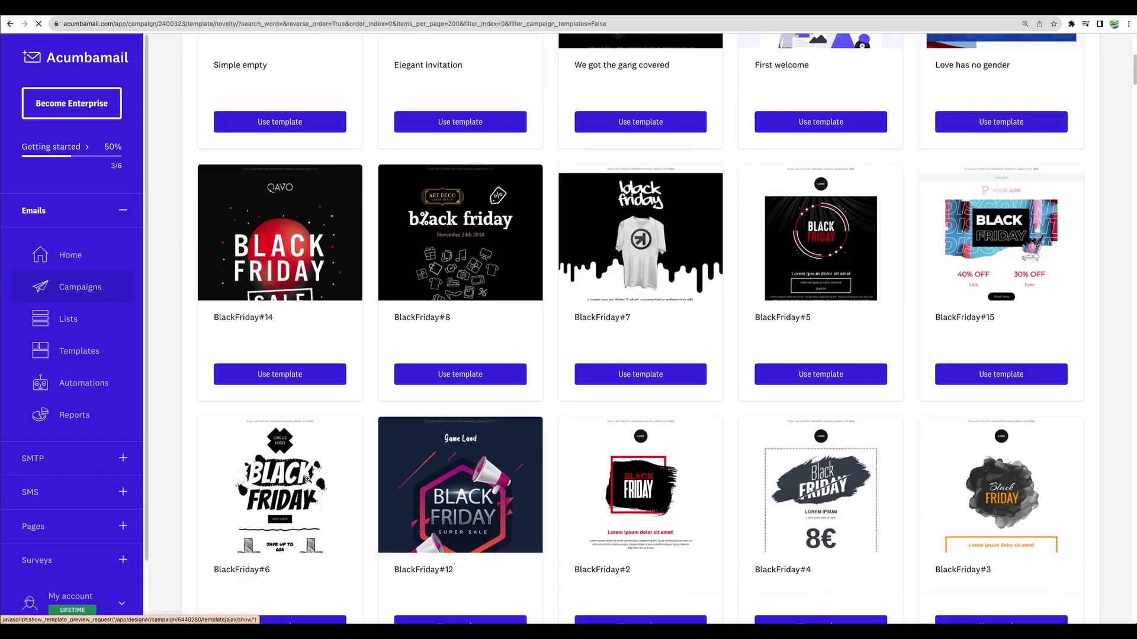
{"action": "scroll", "coordinate": [307, 480], "scroll_direction": "down", "scroll_amount": 15}
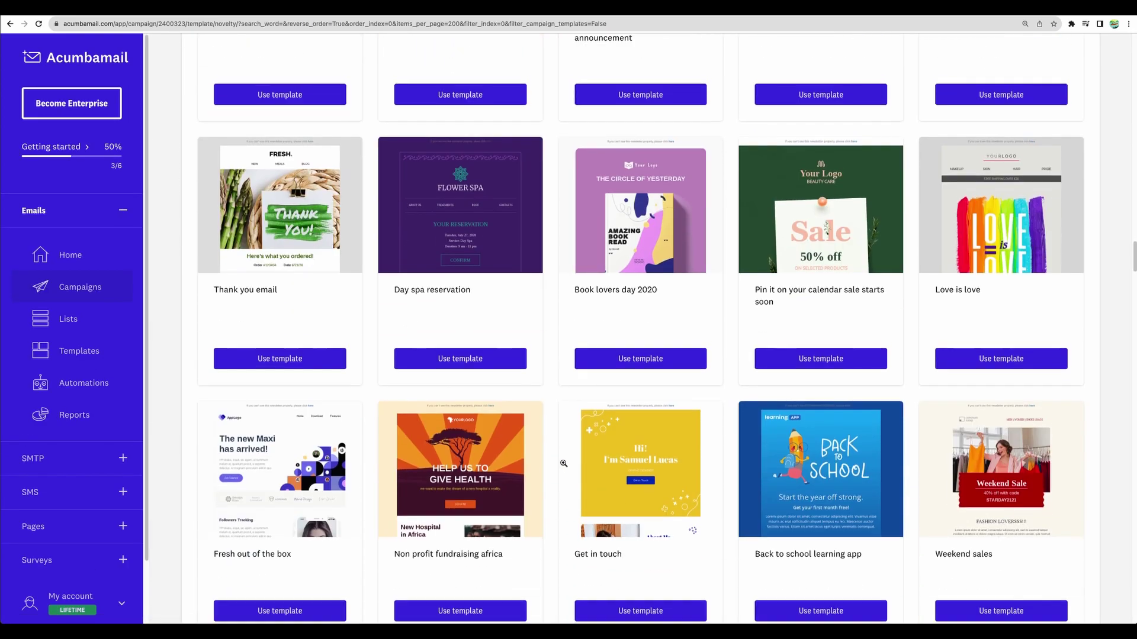
{"action": "scroll", "coordinate": [563, 464], "scroll_direction": "up", "scroll_amount": 15}
{"action": "left_click", "coordinate": [1046, 230]}
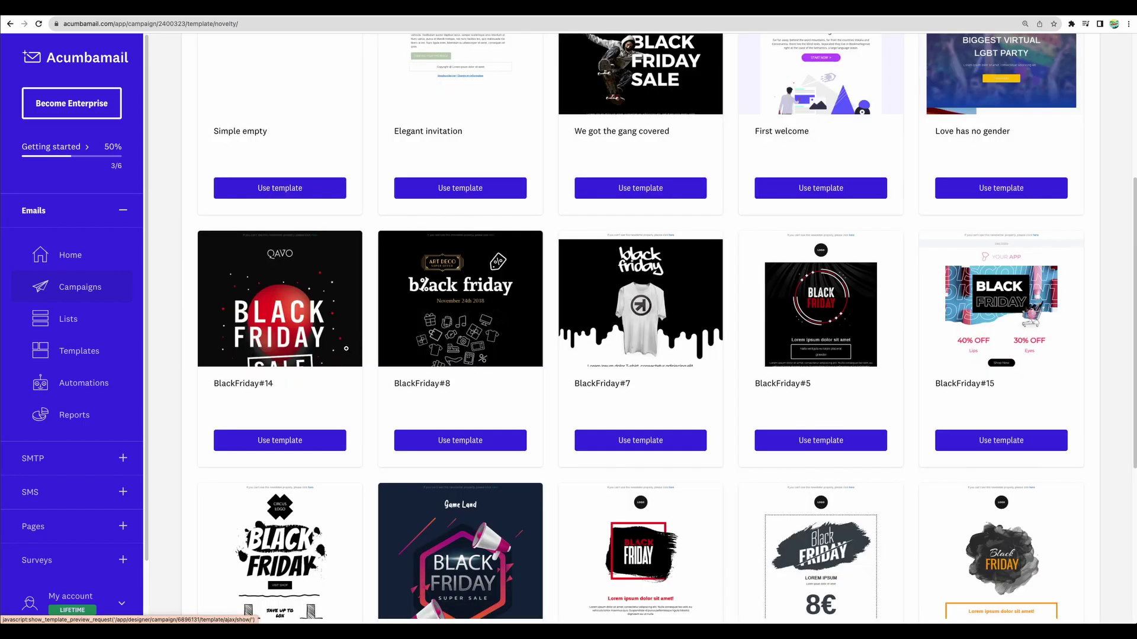
{"action": "scroll", "coordinate": [287, 438], "scroll_direction": "down", "scroll_amount": 3}
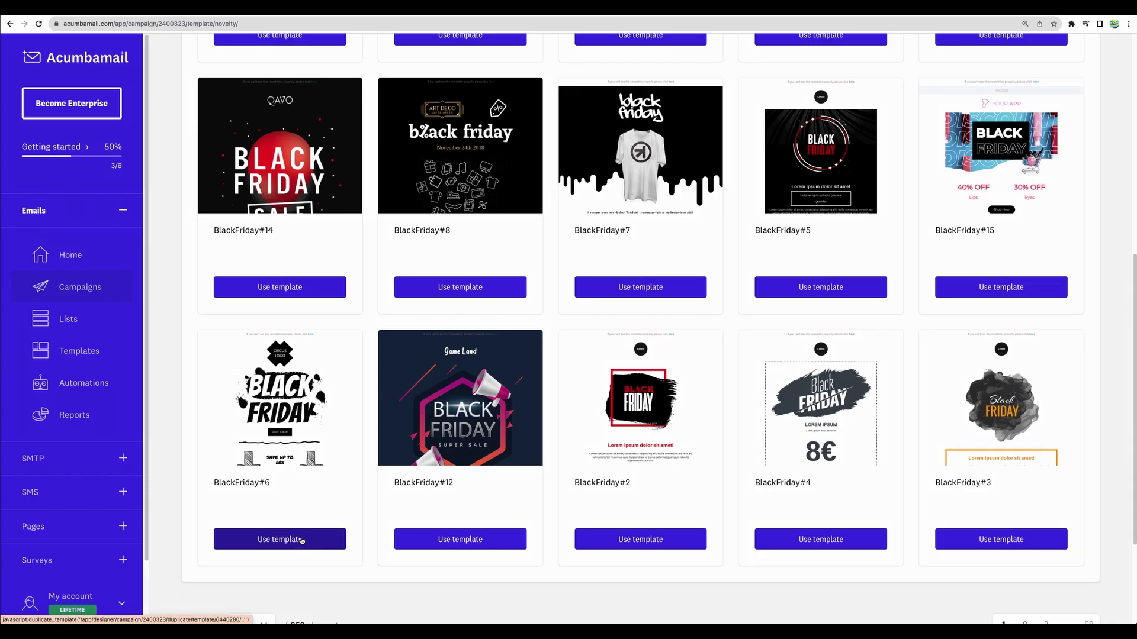
{"action": "left_click", "coordinate": [301, 540]}
{"action": "left_click", "coordinate": [725, 301]}
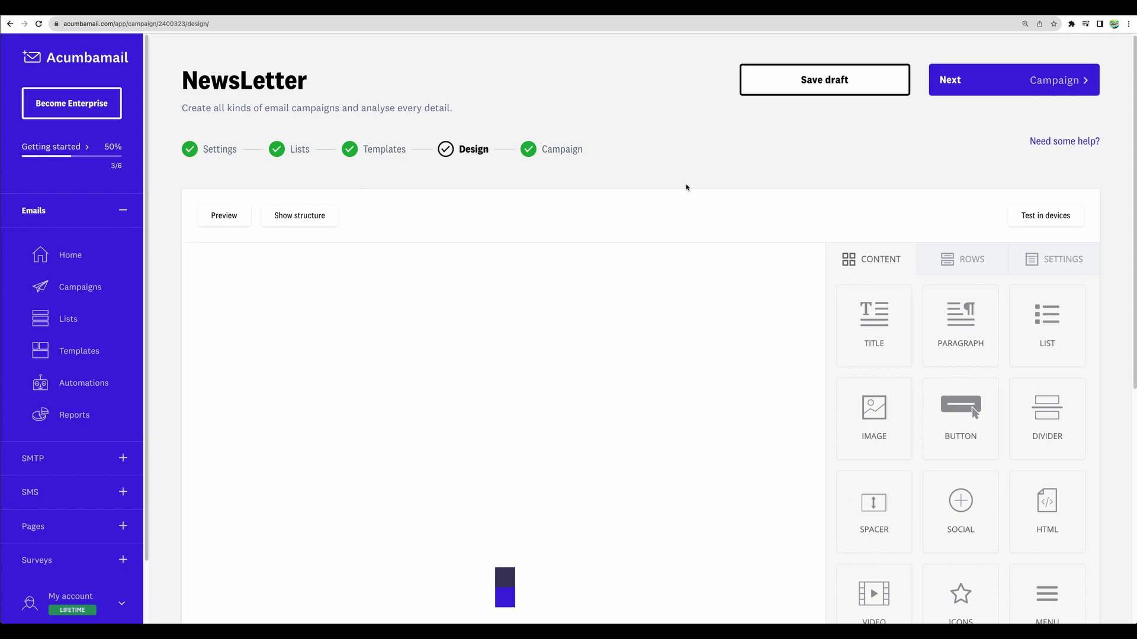
{"action": "scroll", "coordinate": [686, 187], "scroll_direction": "down", "scroll_amount": 1}
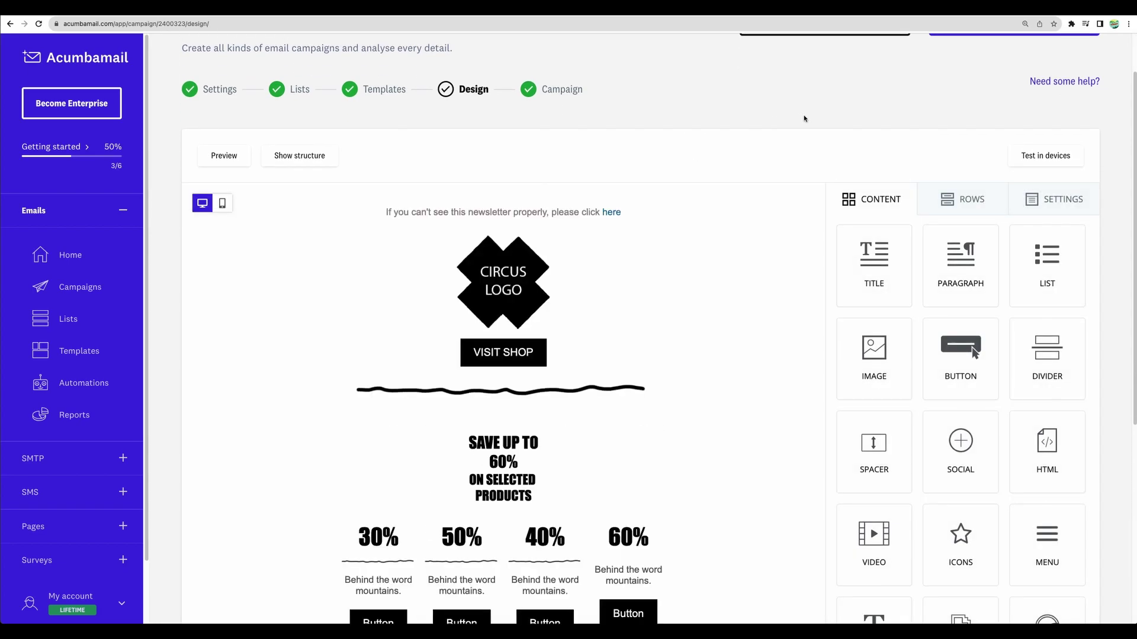
{"action": "scroll", "coordinate": [804, 118], "scroll_direction": "down", "scroll_amount": 1}
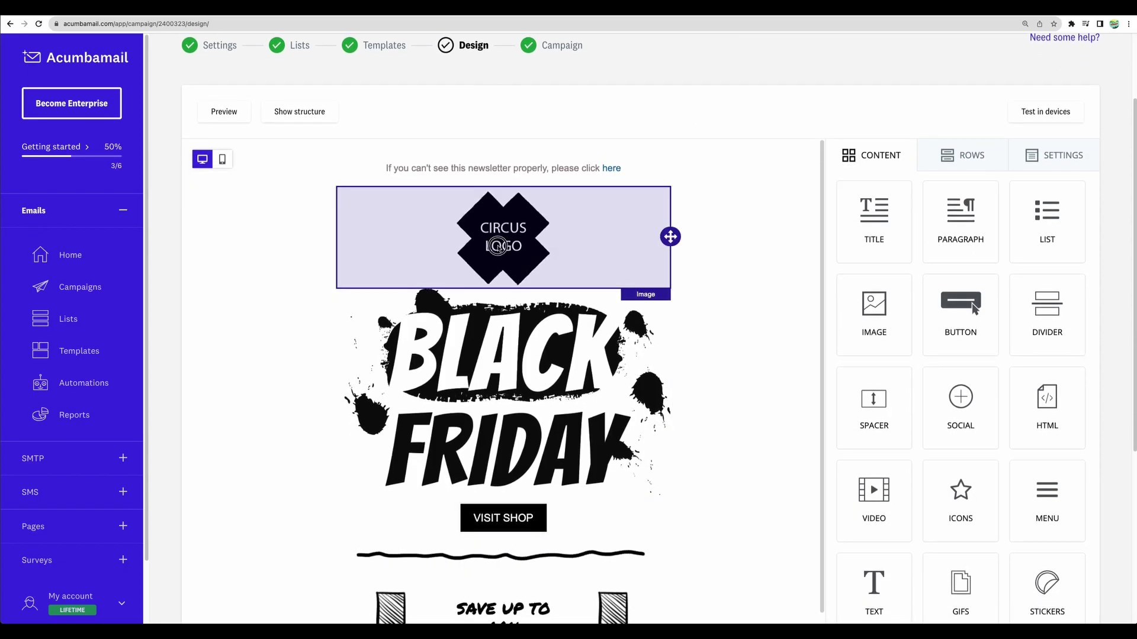
{"action": "left_click", "coordinate": [498, 261]}
{"action": "left_click", "coordinate": [533, 355]}
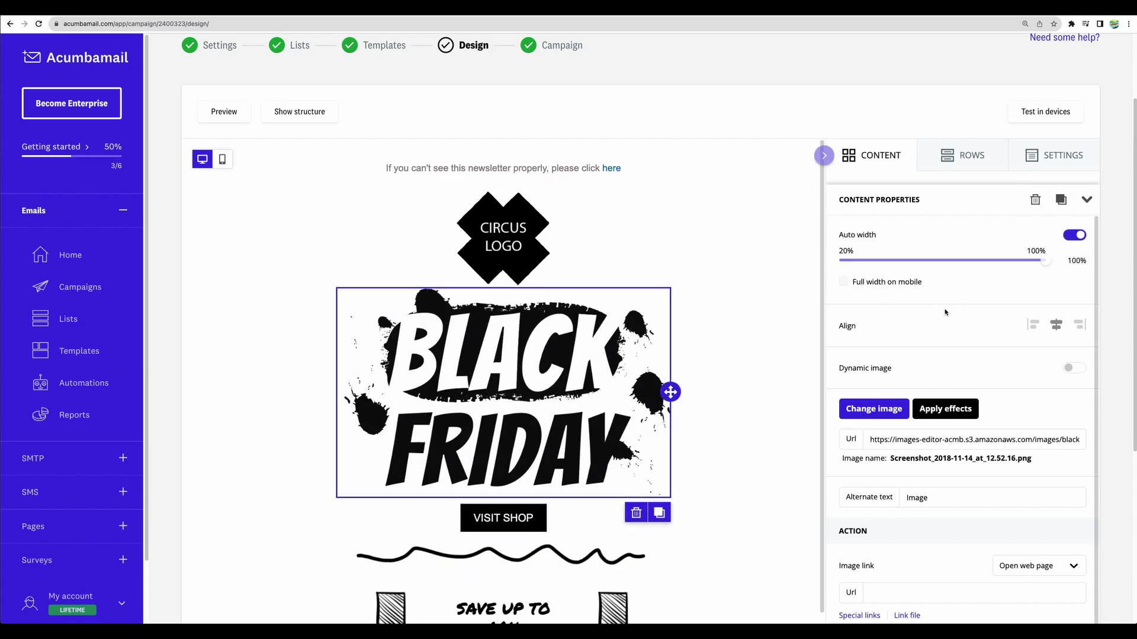
{"action": "left_click", "coordinate": [962, 155]}
{"action": "scroll", "coordinate": [904, 355], "scroll_direction": "down", "scroll_amount": 3}
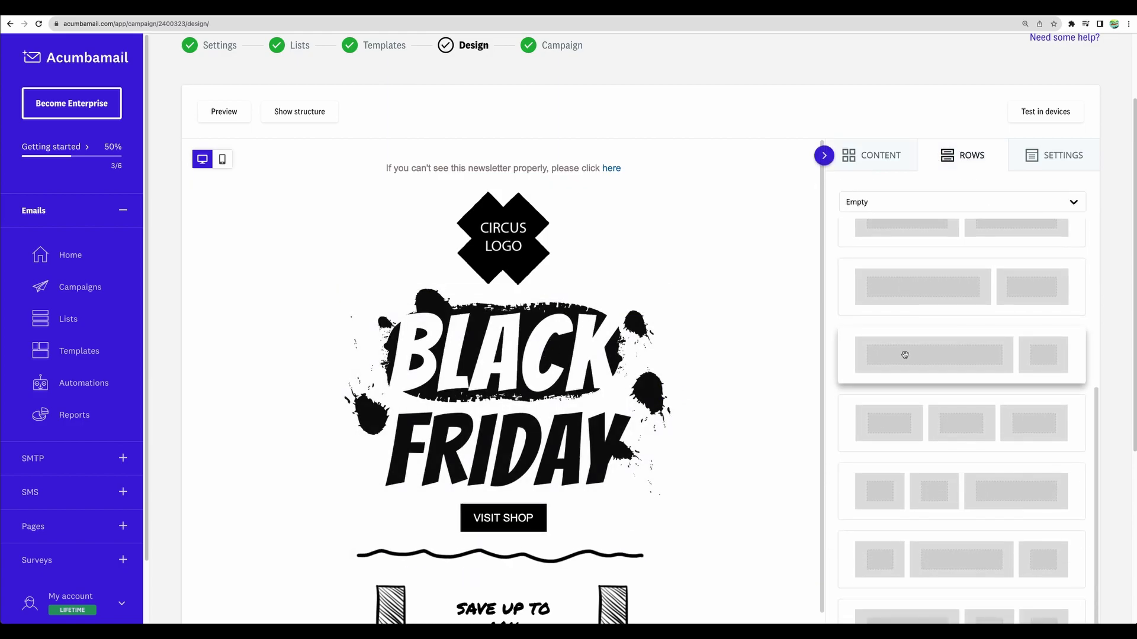
{"action": "left_click", "coordinate": [1051, 155]}
{"action": "left_click", "coordinate": [873, 157]}
{"action": "scroll", "coordinate": [466, 603], "scroll_direction": "down", "scroll_amount": 15}
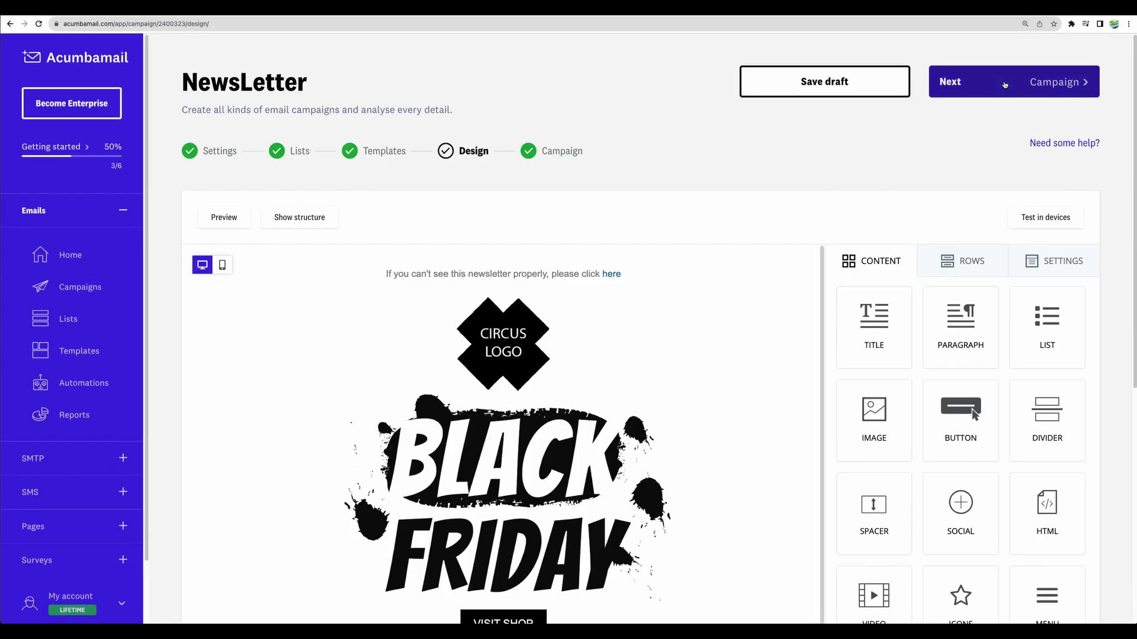
On the campaign summary, preview the Black Friday newsletter and start a device-and-browser test
{"action": "left_click", "coordinate": [1004, 85]}
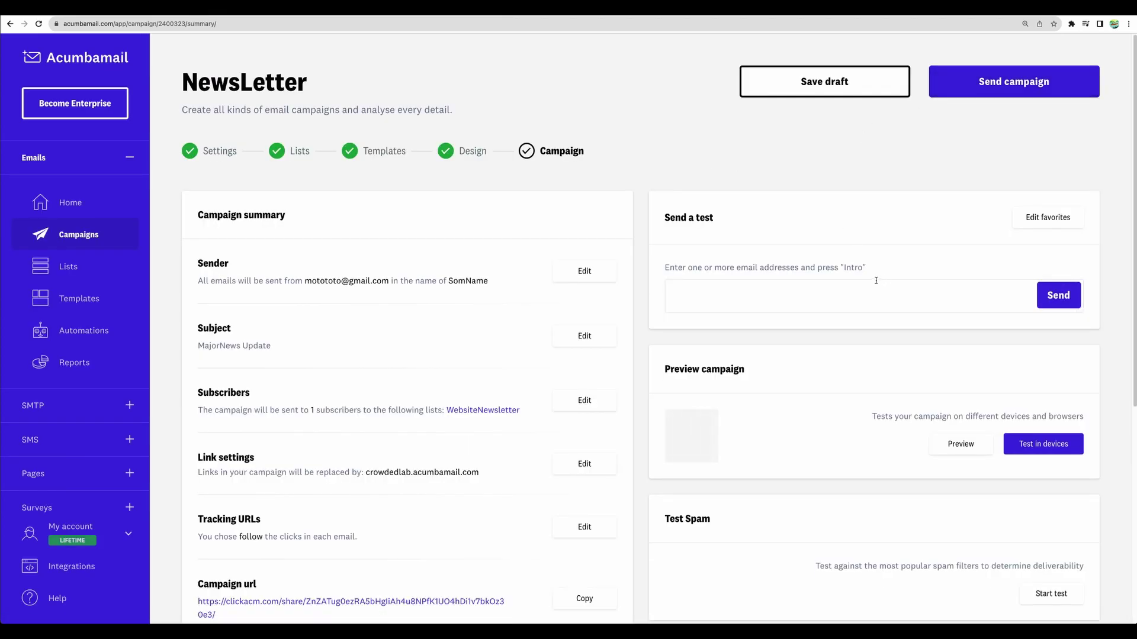
{"action": "scroll", "coordinate": [873, 323], "scroll_direction": "down", "scroll_amount": 2}
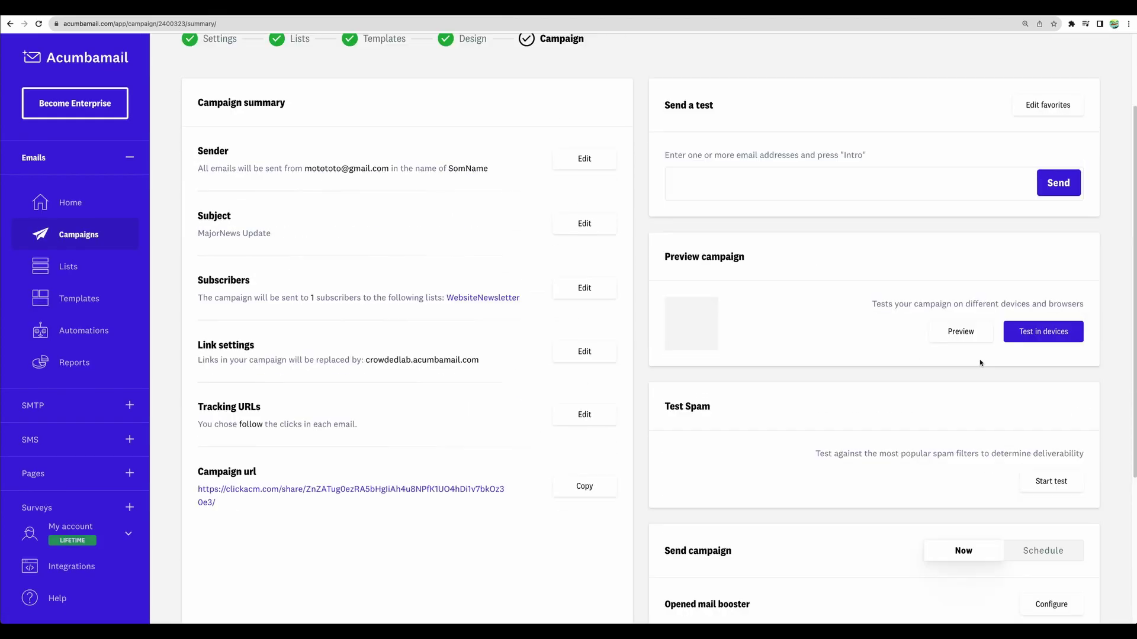
{"action": "left_click", "coordinate": [959, 331]}
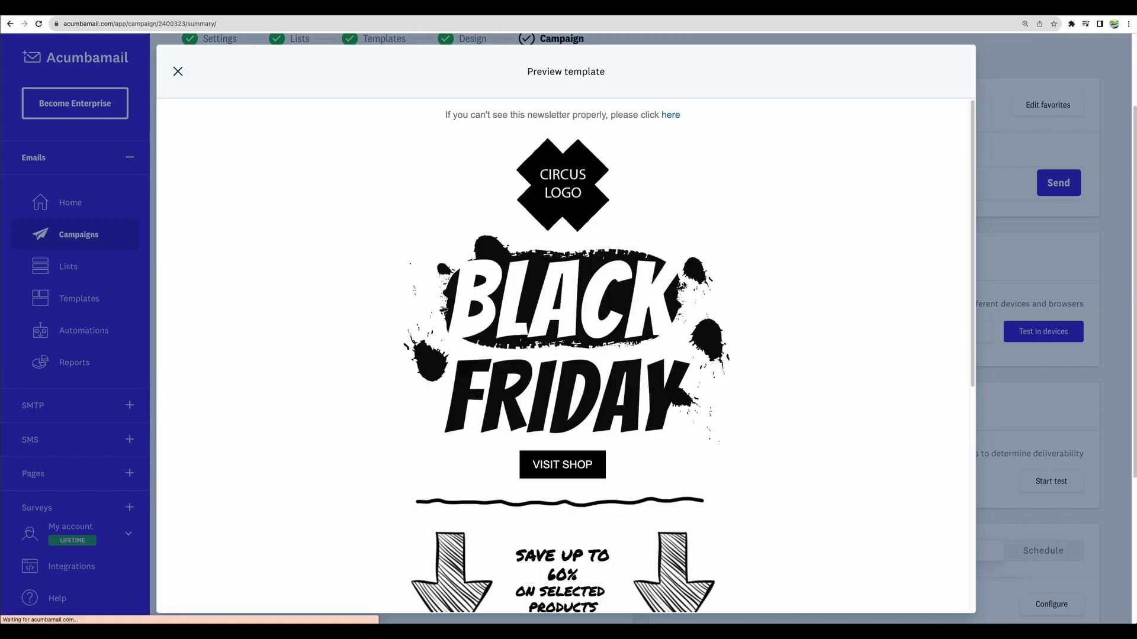
{"action": "scroll", "coordinate": [565, 355], "scroll_direction": "down", "scroll_amount": 7}
{"action": "key", "text": "Escape"}
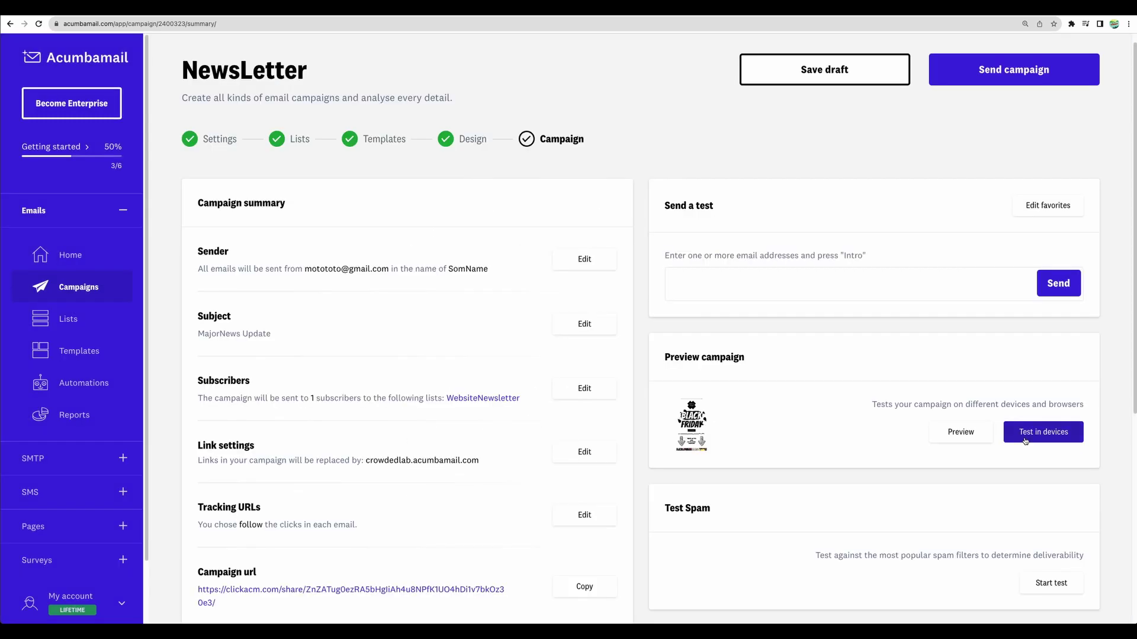
{"action": "left_click", "coordinate": [1026, 439]}
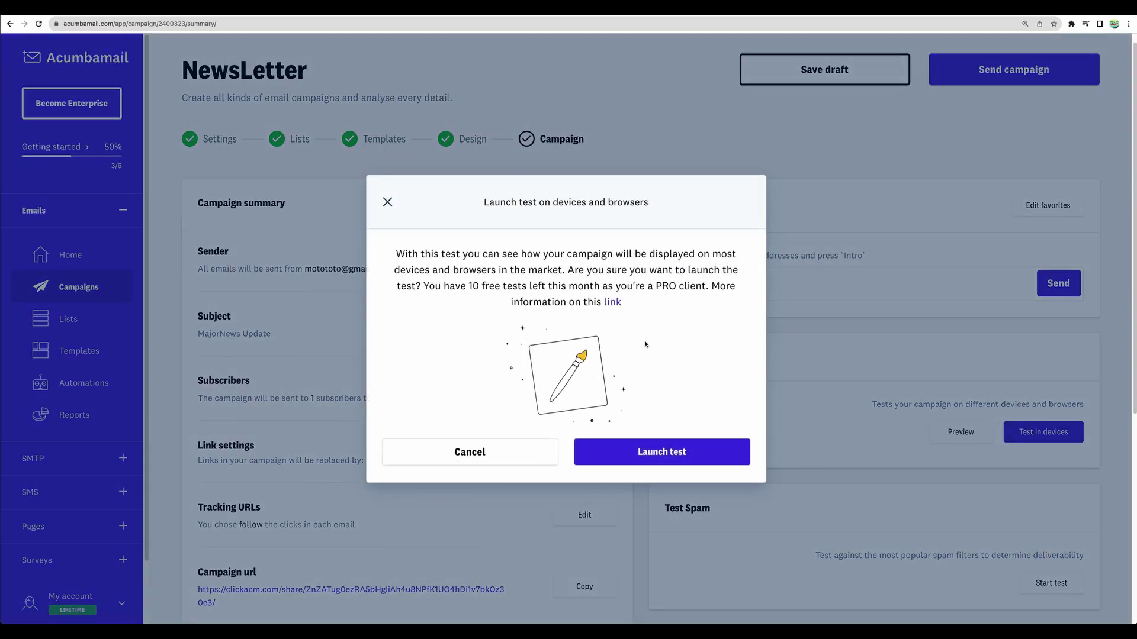
Launch the device test and view the Gmail Firefox and Outlook renderings
{"action": "left_click", "coordinate": [670, 454]}
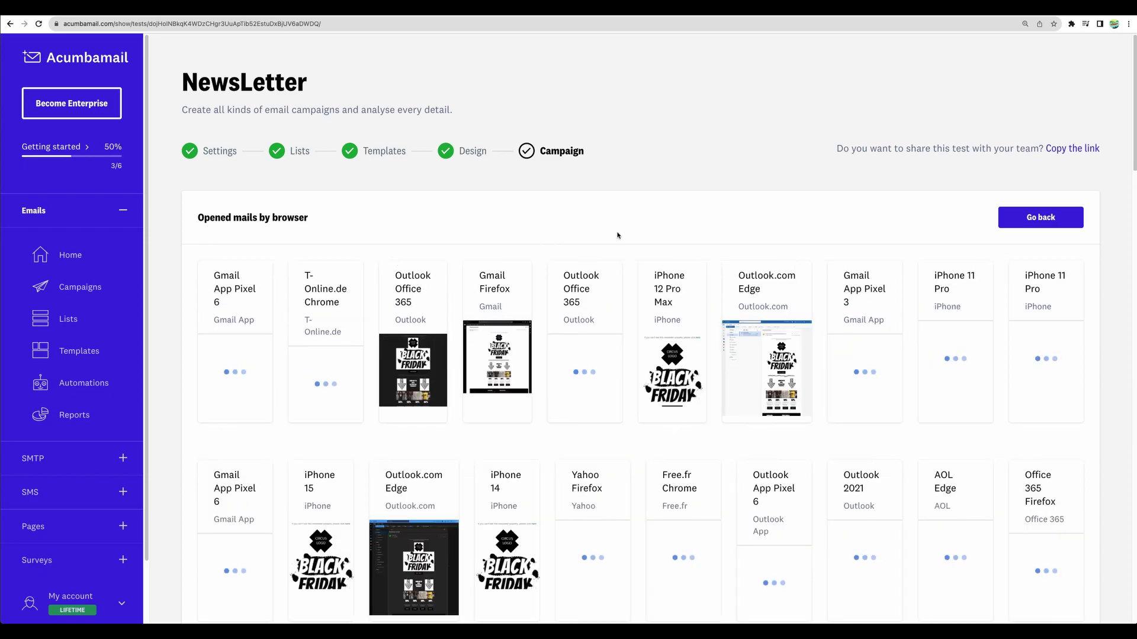
{"action": "scroll", "coordinate": [636, 267], "scroll_direction": "down", "scroll_amount": 4}
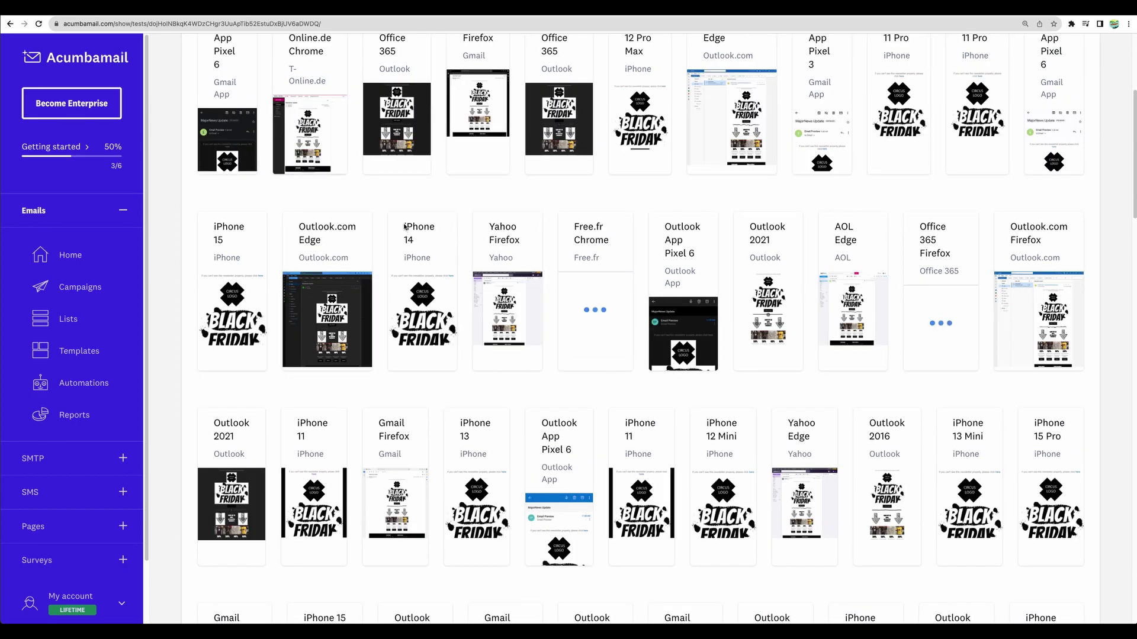
{"action": "scroll", "coordinate": [634, 292], "scroll_direction": "down", "scroll_amount": 15}
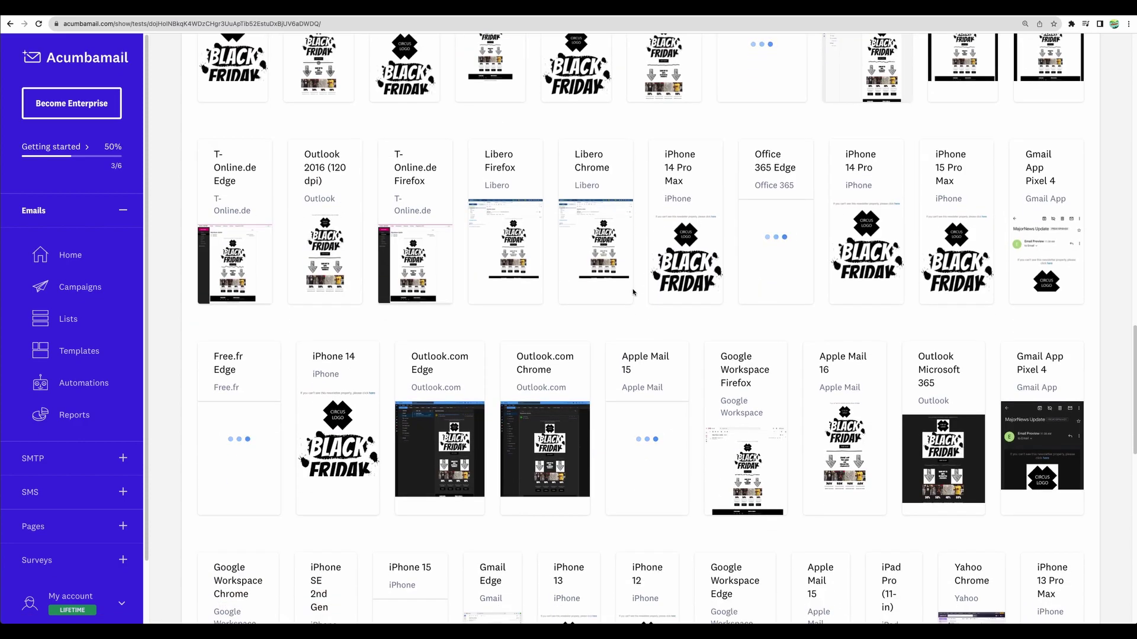
{"action": "scroll", "coordinate": [578, 212], "scroll_direction": "up", "scroll_amount": 20}
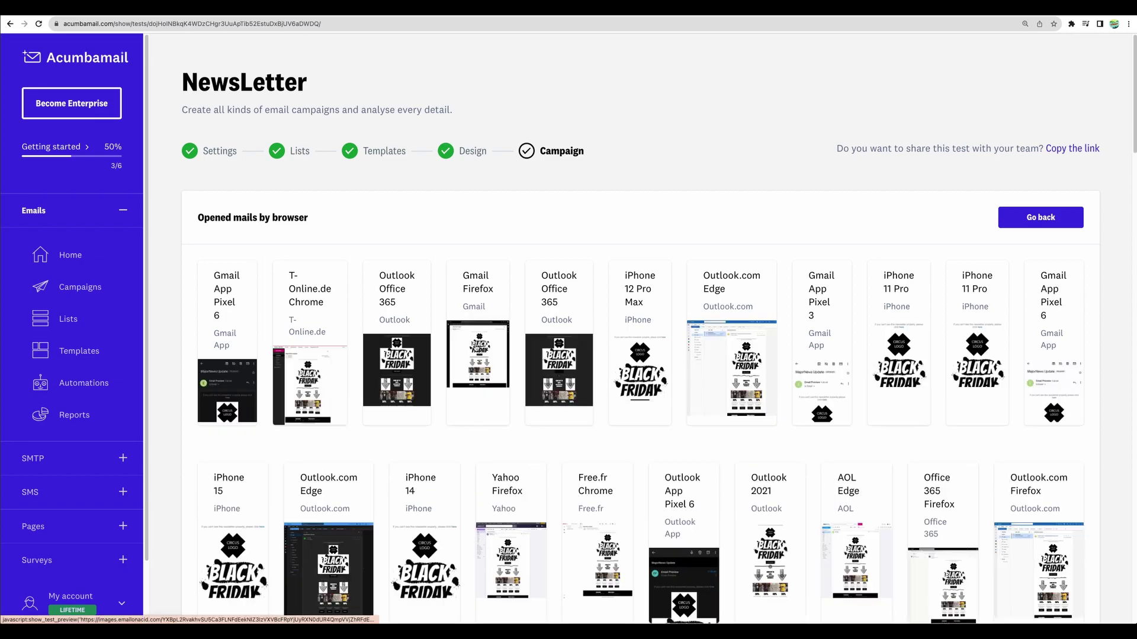
{"action": "left_click", "coordinate": [477, 358]}
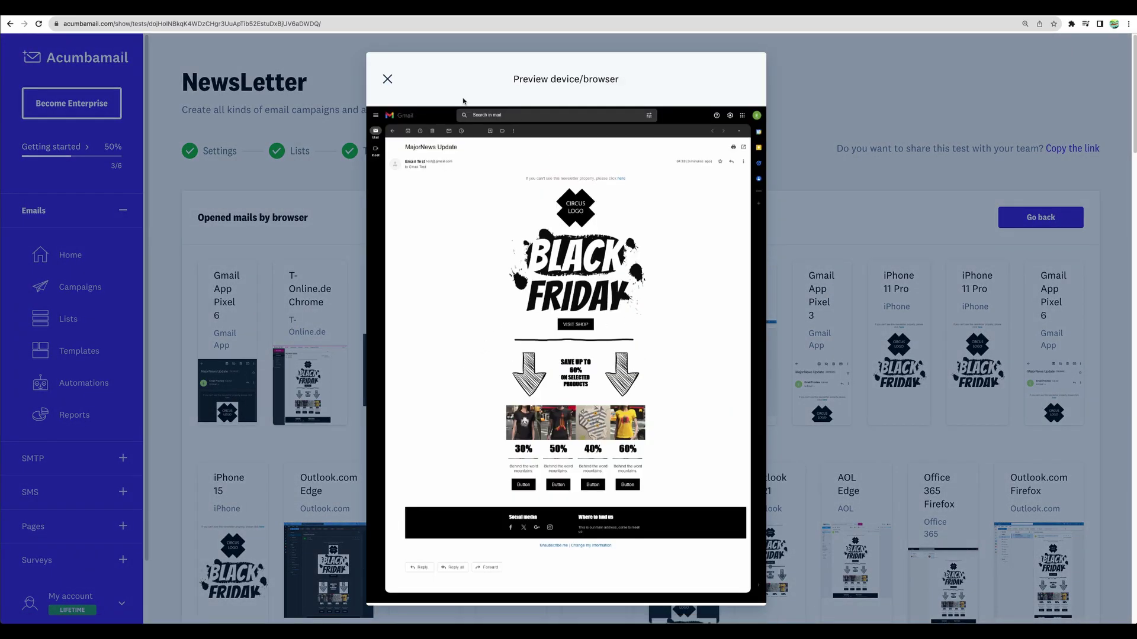
{"action": "left_click", "coordinate": [388, 81]}
{"action": "left_click", "coordinate": [493, 321]}
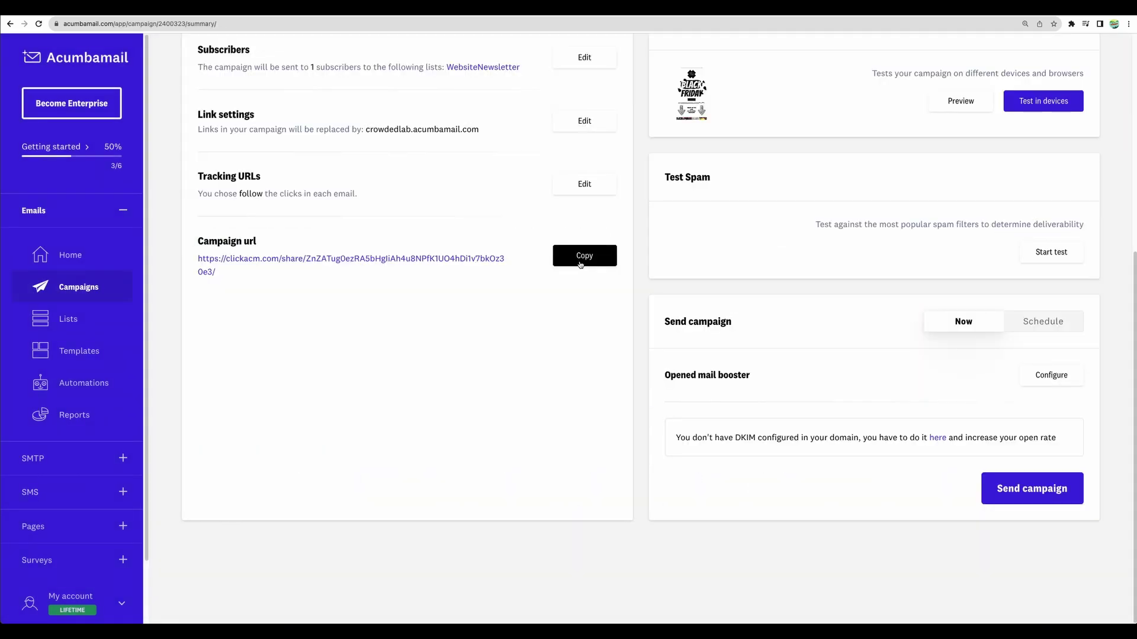
Copy the campaign URL and send NewsLetter to the WebsiteNewsletter list immediately
{"action": "left_click", "coordinate": [581, 263]}
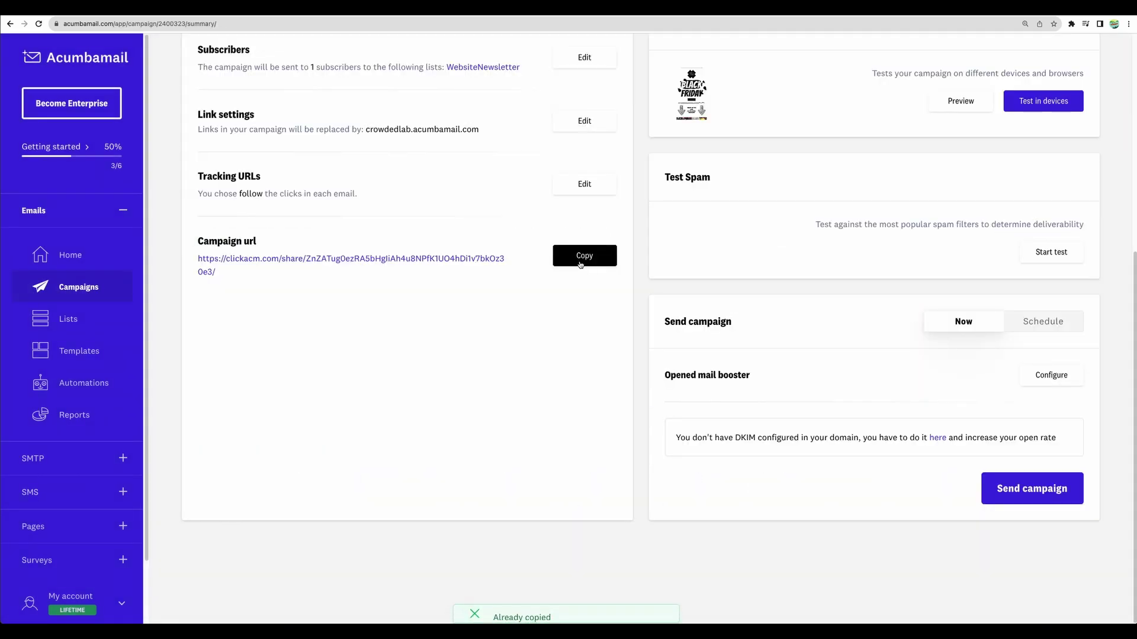
{"action": "left_click", "coordinate": [1007, 494]}
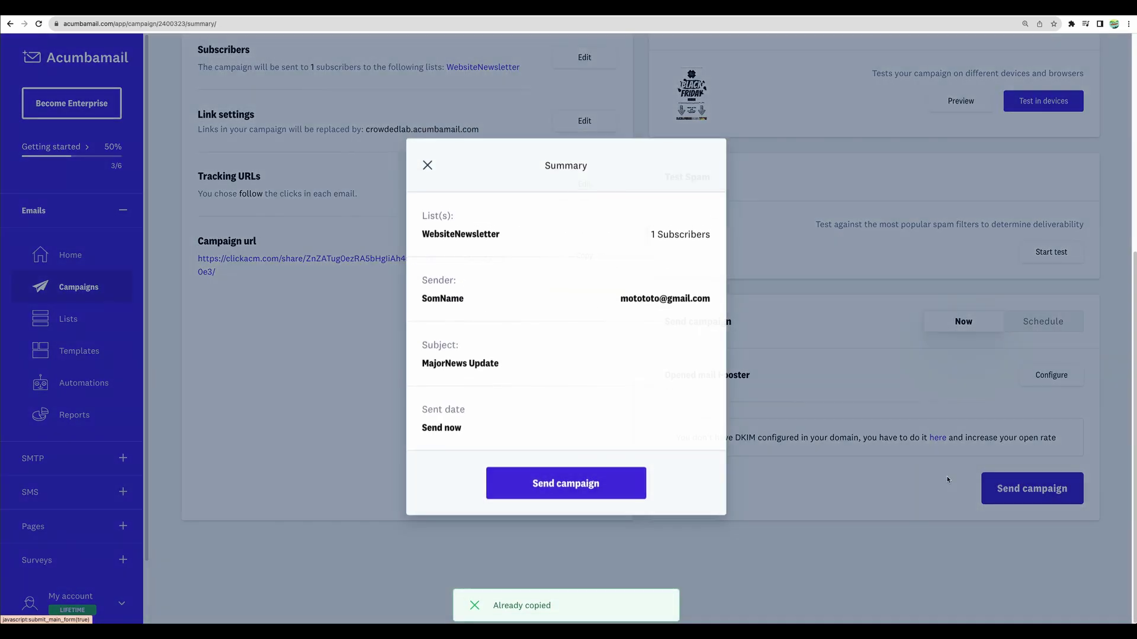
{"action": "left_click", "coordinate": [567, 493]}
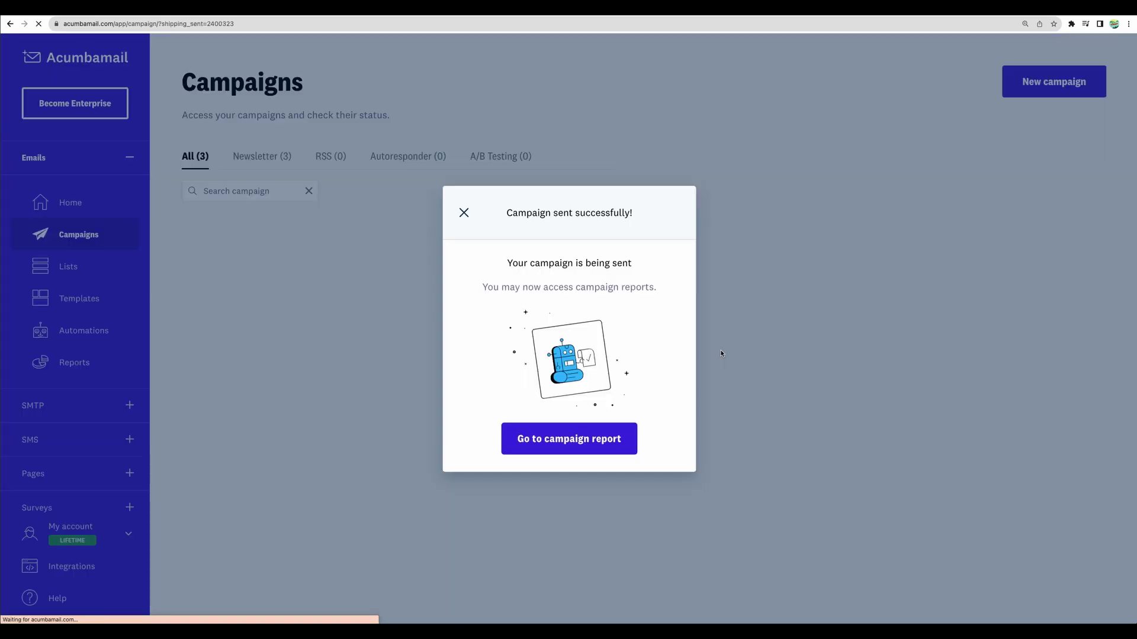
Open the NewsLetter report and review its Summary general information figures
{"action": "left_click", "coordinate": [571, 440]}
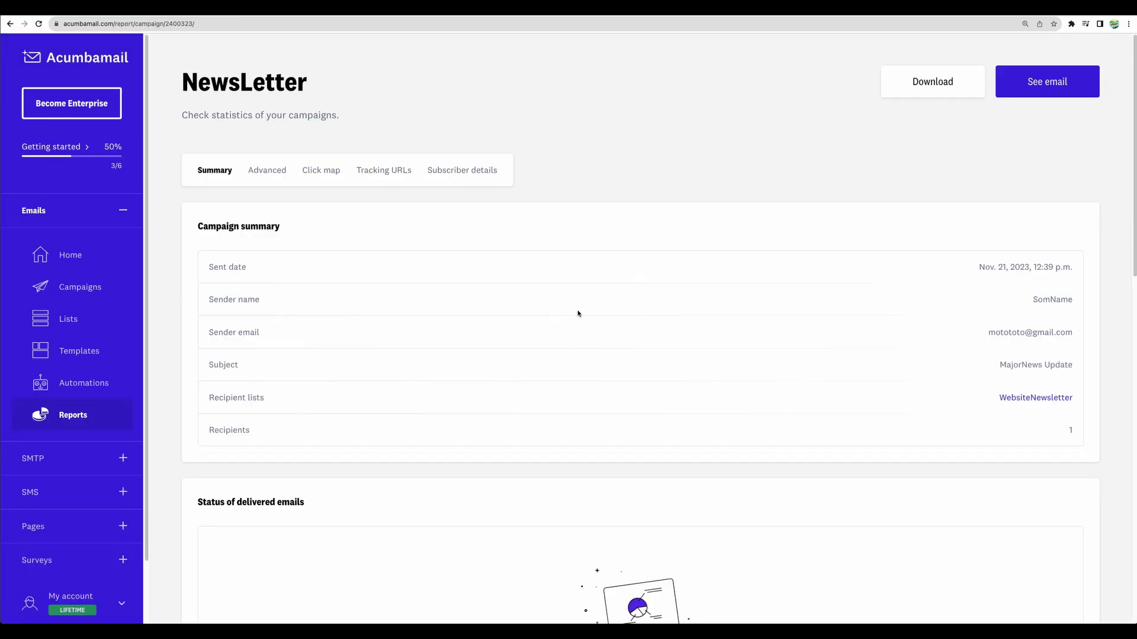
{"action": "scroll", "coordinate": [579, 312], "scroll_direction": "down", "scroll_amount": 4}
{"action": "scroll", "coordinate": [579, 314], "scroll_direction": "down", "scroll_amount": 9}
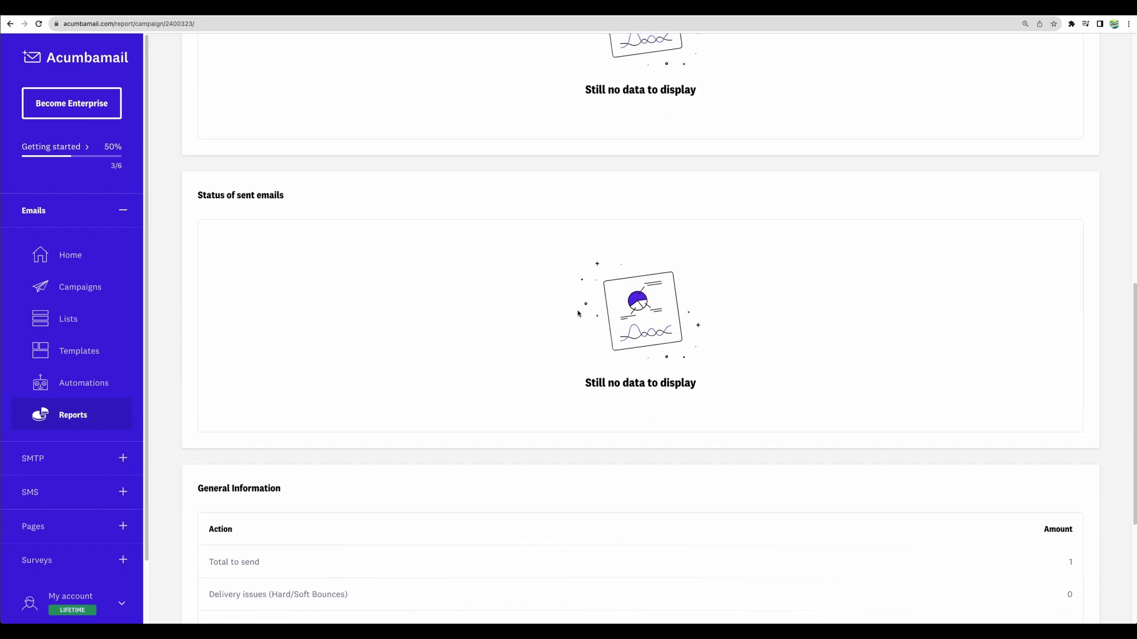
{"action": "scroll", "coordinate": [578, 314], "scroll_direction": "up", "scroll_amount": 15}
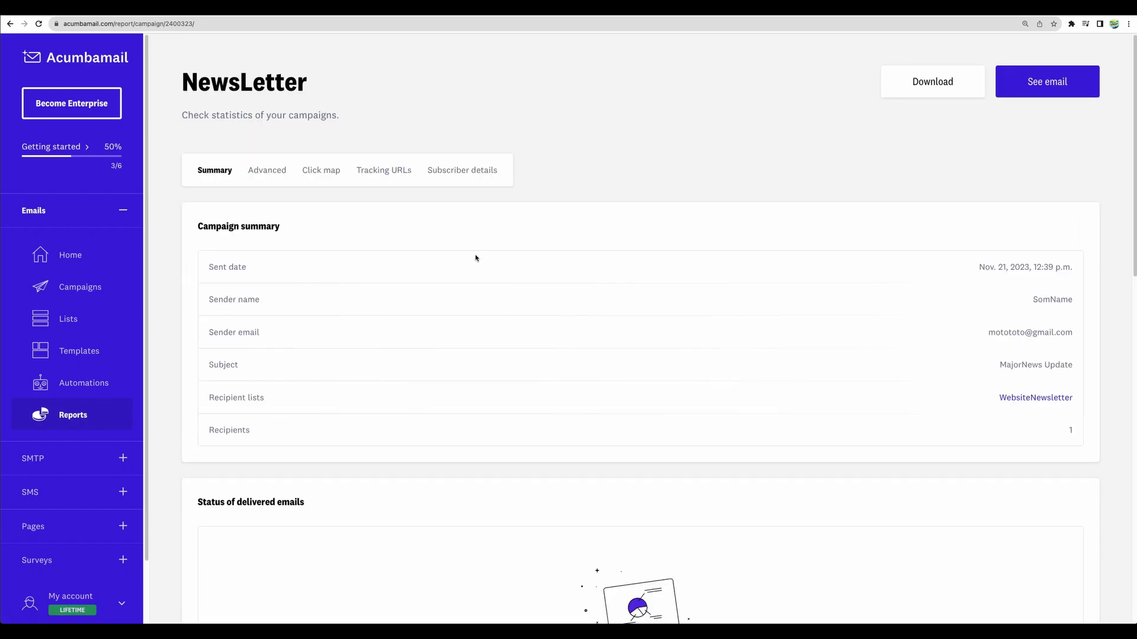
{"action": "scroll", "coordinate": [369, 219], "scroll_direction": "down", "scroll_amount": 5}
{"action": "scroll", "coordinate": [320, 243], "scroll_direction": "up", "scroll_amount": 3}
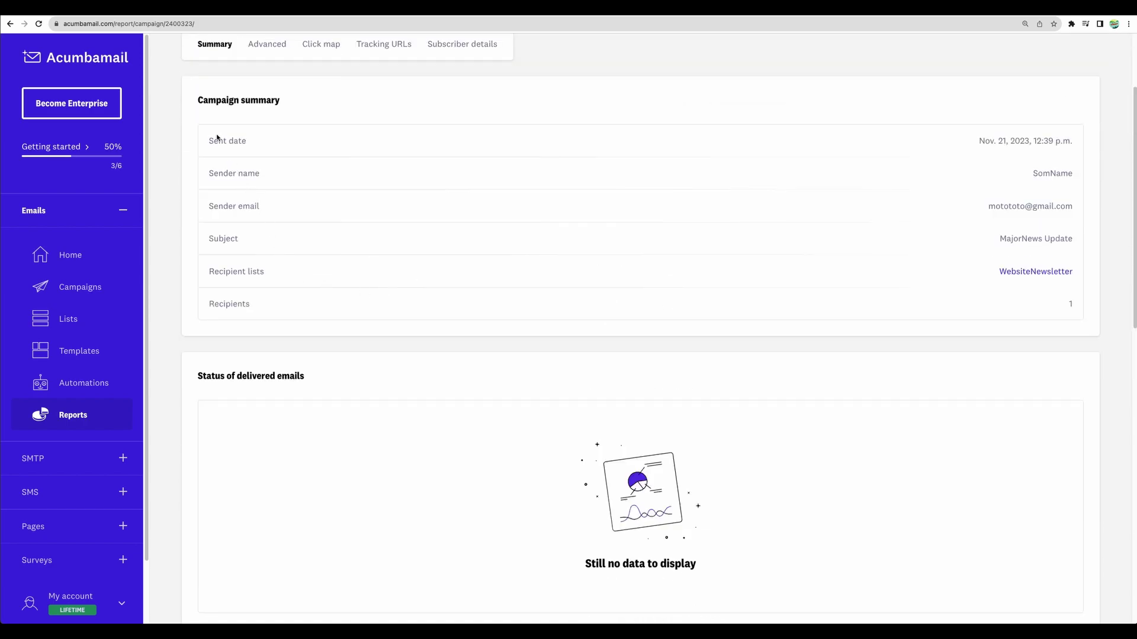
{"action": "left_click_drag", "start_coordinate": [216, 138], "coordinate": [458, 367]}
{"action": "scroll", "coordinate": [457, 367], "scroll_direction": "down", "scroll_amount": 5}
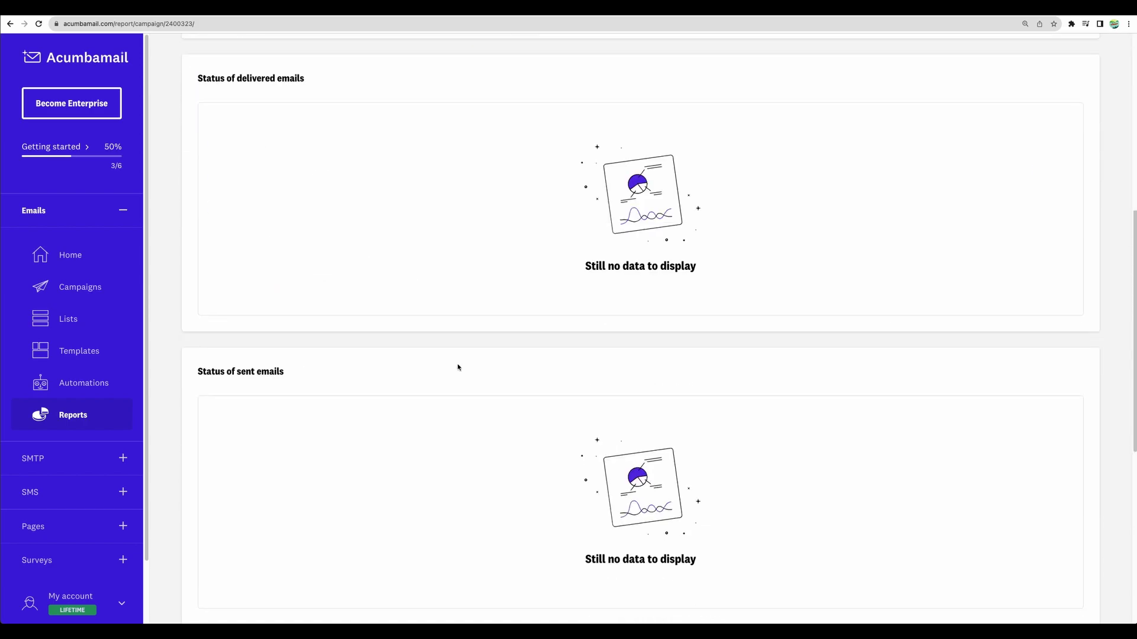
{"action": "scroll", "coordinate": [457, 367], "scroll_direction": "down", "scroll_amount": 7}
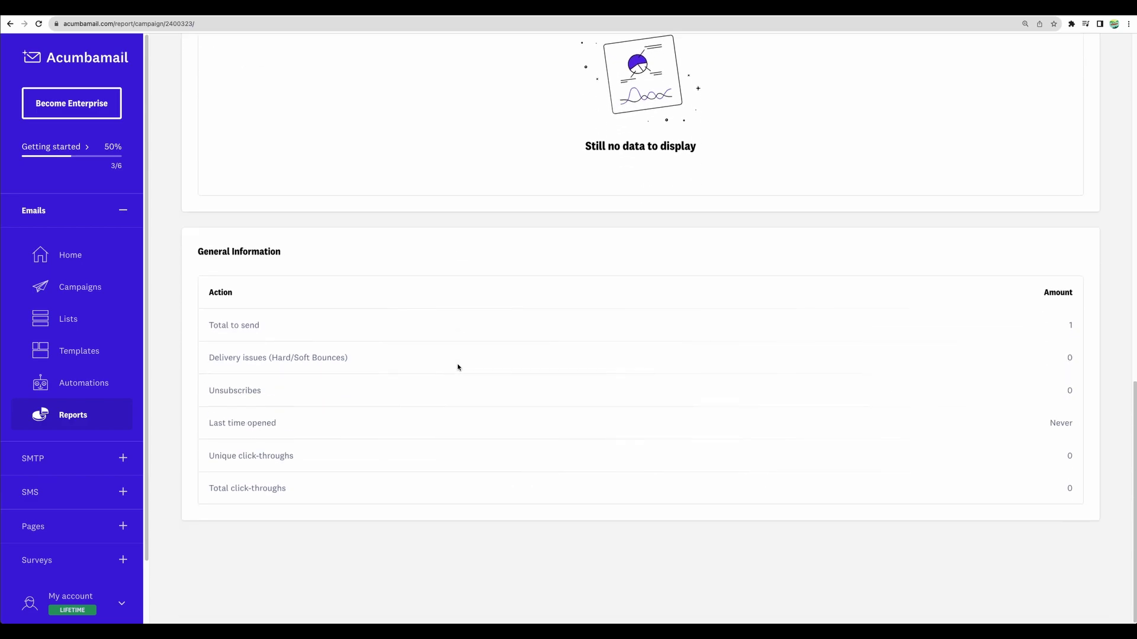
{"action": "left_click_drag", "start_coordinate": [196, 253], "coordinate": [545, 498]}
{"action": "left_click", "coordinate": [545, 499]}
{"action": "left_click_drag", "start_coordinate": [211, 393], "coordinate": [256, 393]}
{"action": "left_click_drag", "start_coordinate": [208, 456], "coordinate": [325, 464]}
{"action": "left_click", "coordinate": [329, 460]}
{"action": "scroll", "coordinate": [331, 355], "scroll_direction": "up", "scroll_amount": 10}
Review the Advanced statistics charts, including the empty Device opening section
{"action": "left_click", "coordinate": [274, 177]}
{"action": "scroll", "coordinate": [444, 248], "scroll_direction": "down", "scroll_amount": 1}
{"action": "left_click_drag", "start_coordinate": [196, 210], "coordinate": [269, 212]}
{"action": "scroll", "coordinate": [269, 214], "scroll_direction": "down", "scroll_amount": 10}
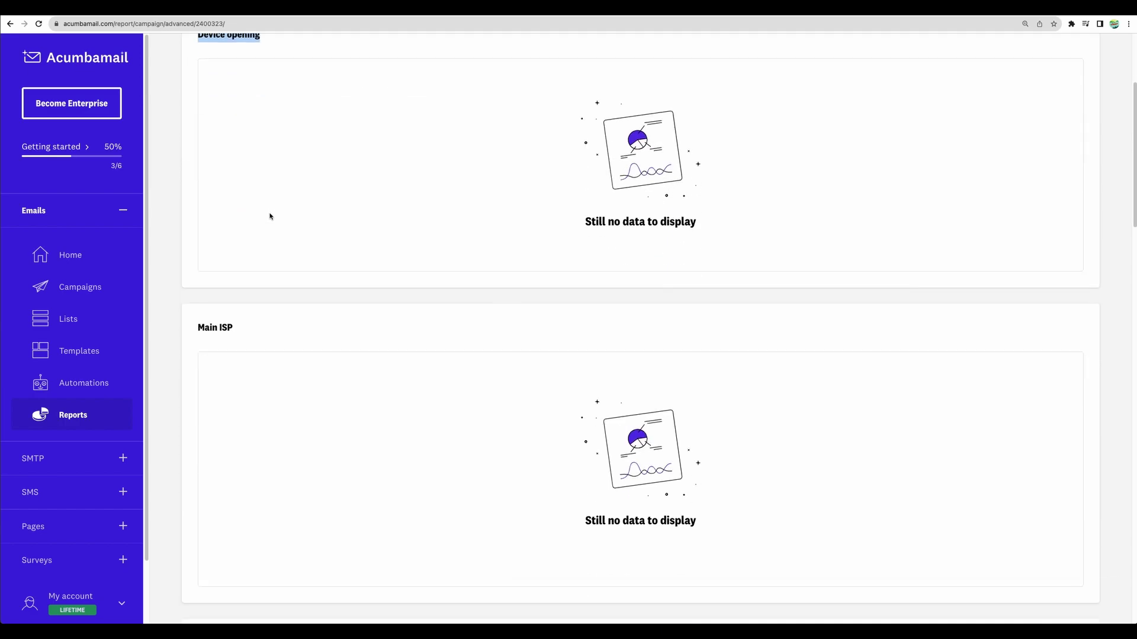
{"action": "scroll", "coordinate": [179, 227], "scroll_direction": "down", "scroll_amount": 10}
{"action": "scroll", "coordinate": [178, 227], "scroll_direction": "down", "scroll_amount": 6}
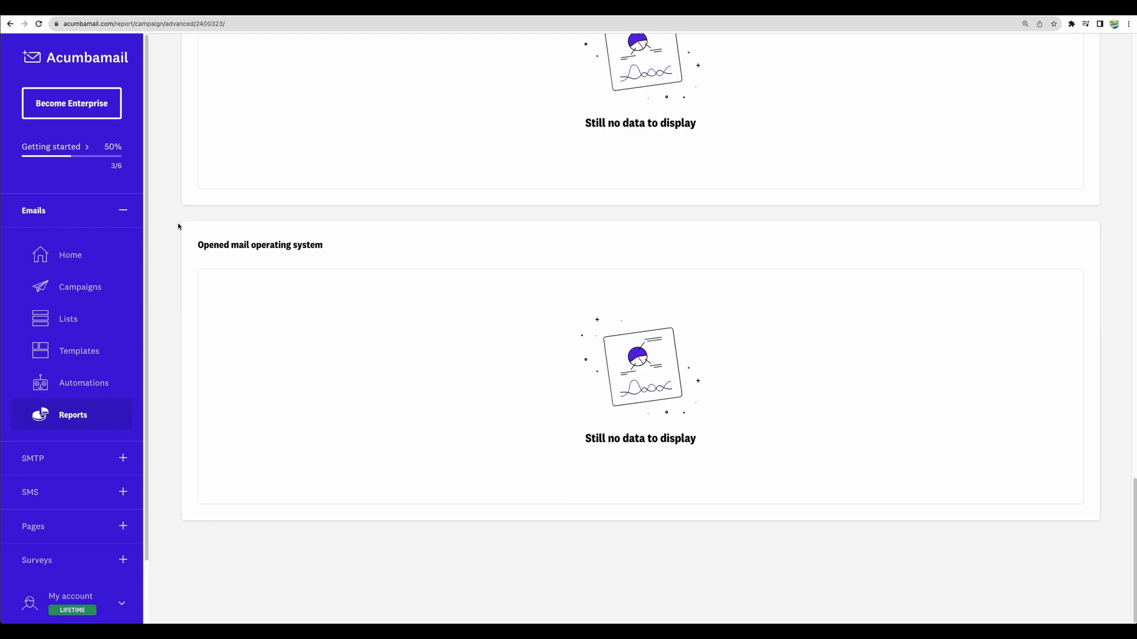
{"action": "scroll", "coordinate": [178, 226], "scroll_direction": "up", "scroll_amount": 20}
{"action": "triple_click", "coordinate": [178, 226]}
{"action": "left_click", "coordinate": [179, 226]}
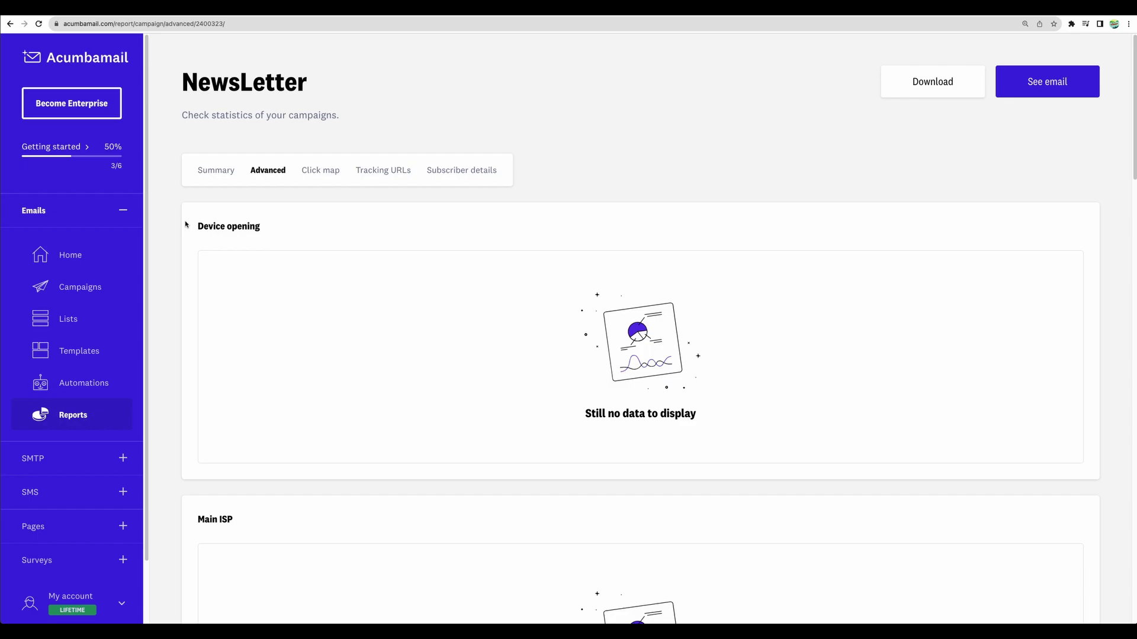
Show the newsletter's click map and scroll through it
{"action": "left_click", "coordinate": [317, 179]}
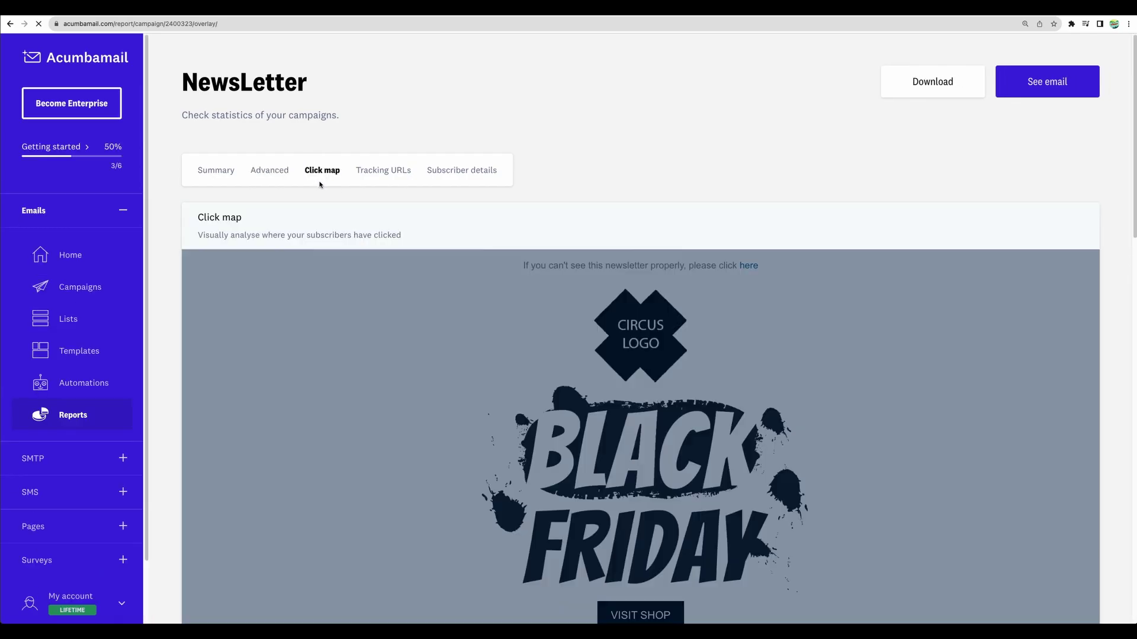
{"action": "scroll", "coordinate": [828, 184], "scroll_direction": "down", "scroll_amount": 1}
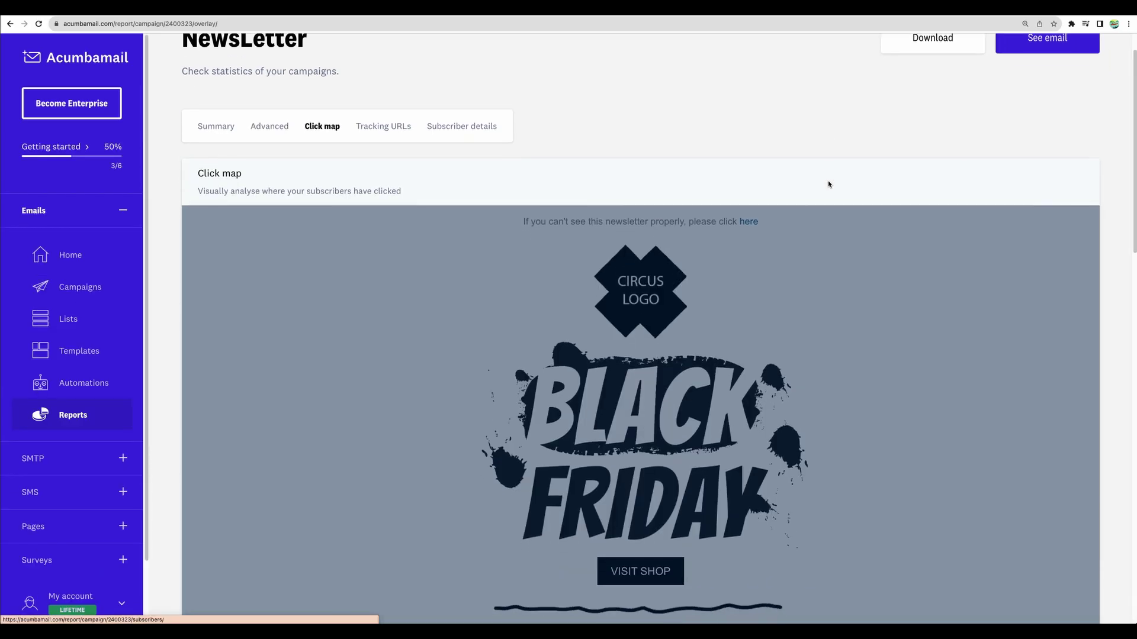
{"action": "scroll", "coordinate": [827, 184], "scroll_direction": "down", "scroll_amount": 3}
{"action": "scroll", "coordinate": [828, 184], "scroll_direction": "down", "scroll_amount": 5}
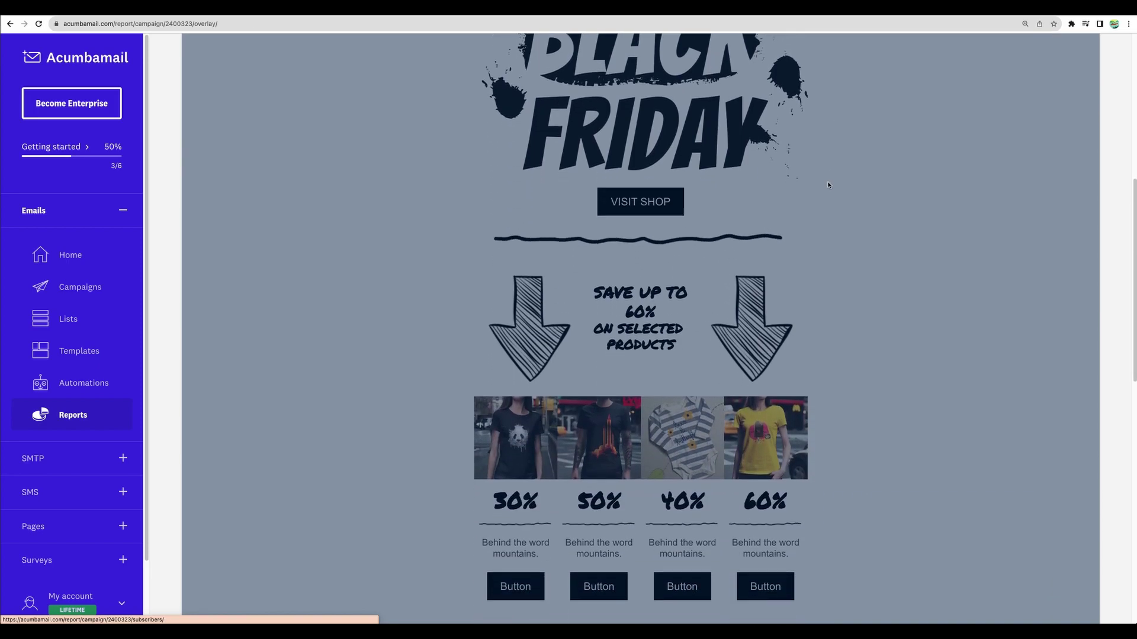
{"action": "scroll", "coordinate": [827, 185], "scroll_direction": "down", "scroll_amount": 2}
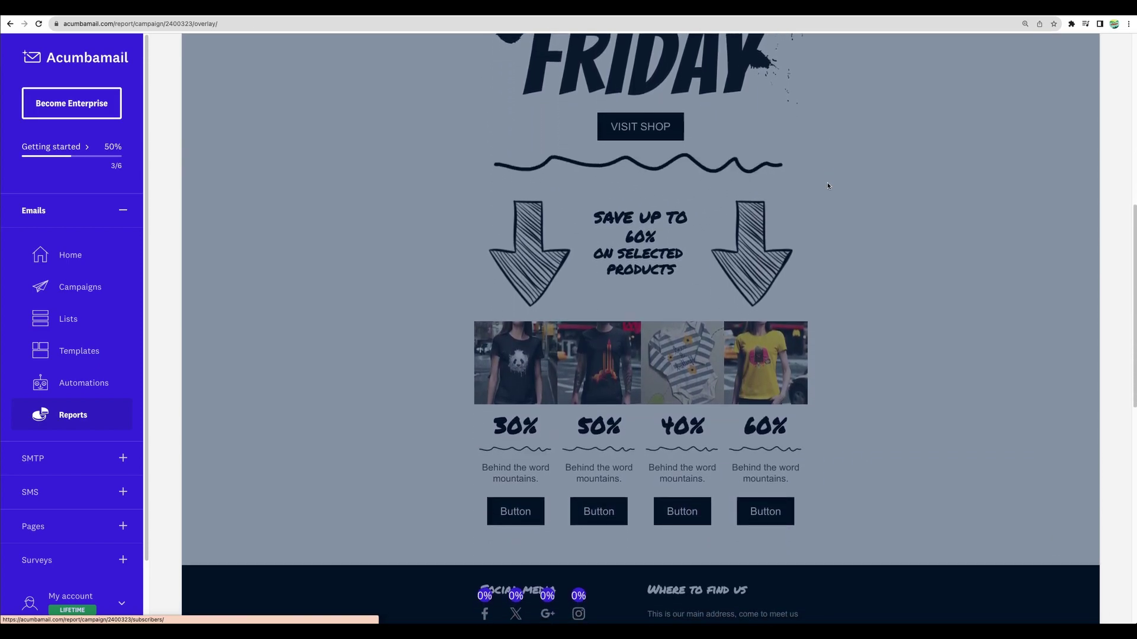
{"action": "scroll", "coordinate": [828, 186], "scroll_direction": "down", "scroll_amount": 2}
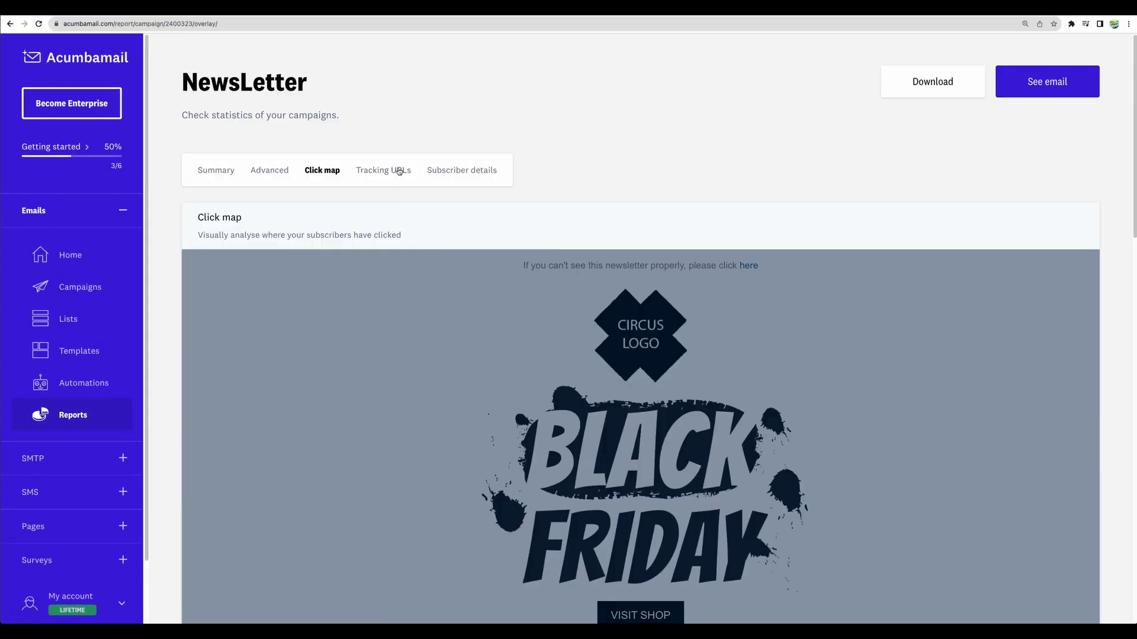
Review per-link click counts and per-subscriber open statistics, then return to the report summary
{"action": "left_click", "coordinate": [392, 171]}
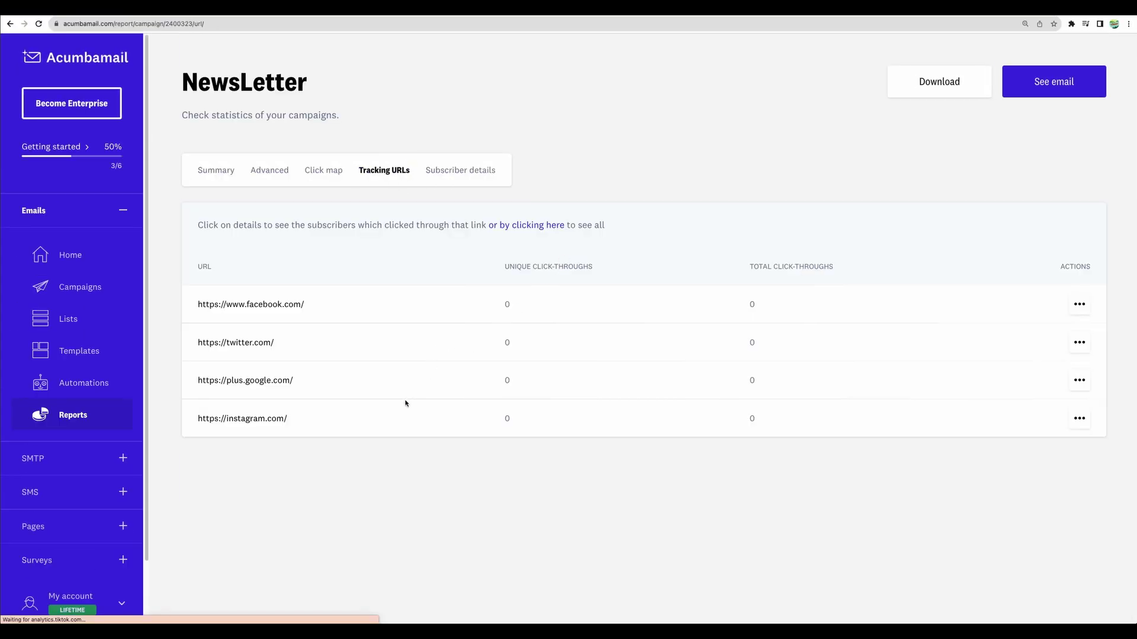
{"action": "left_click", "coordinate": [459, 170]}
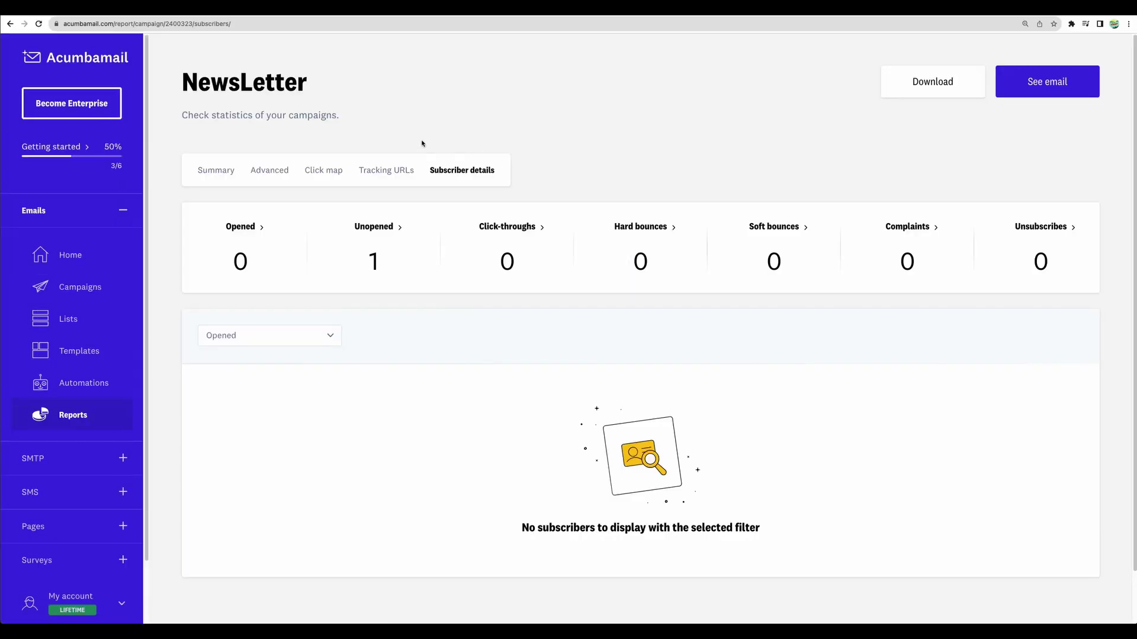
{"action": "left_click_drag", "start_coordinate": [421, 138], "coordinate": [655, 286]}
{"action": "left_click", "coordinate": [655, 307]}
{"action": "key", "text": "super+bracketleft"}
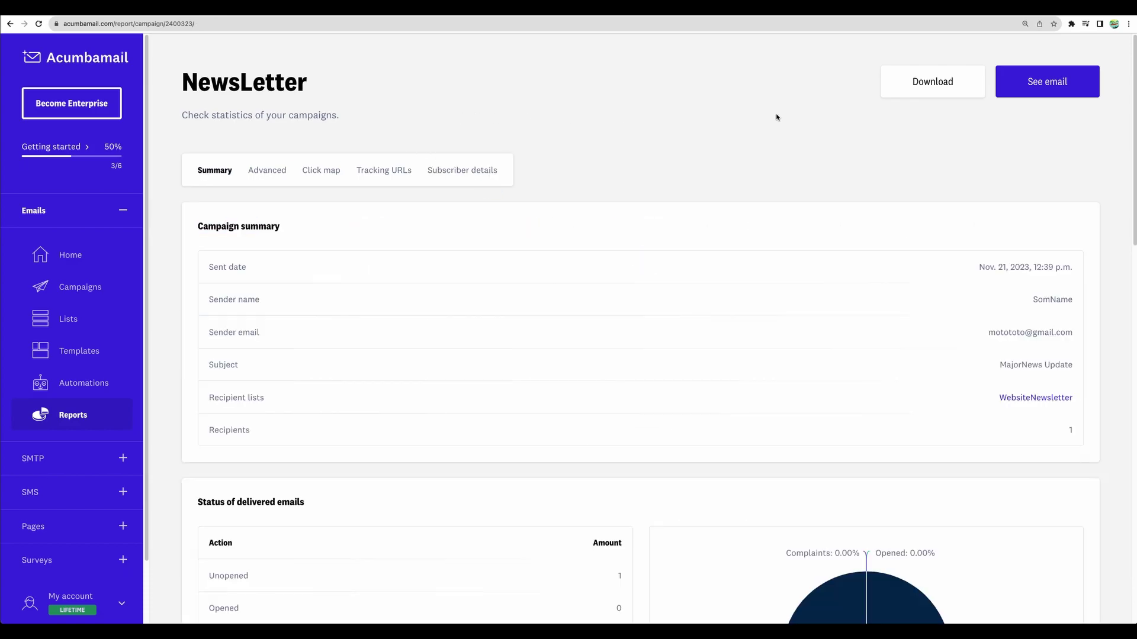
View the sent newsletter's web version, then go back to the NewsLetter report
{"action": "left_click", "coordinate": [1030, 85]}
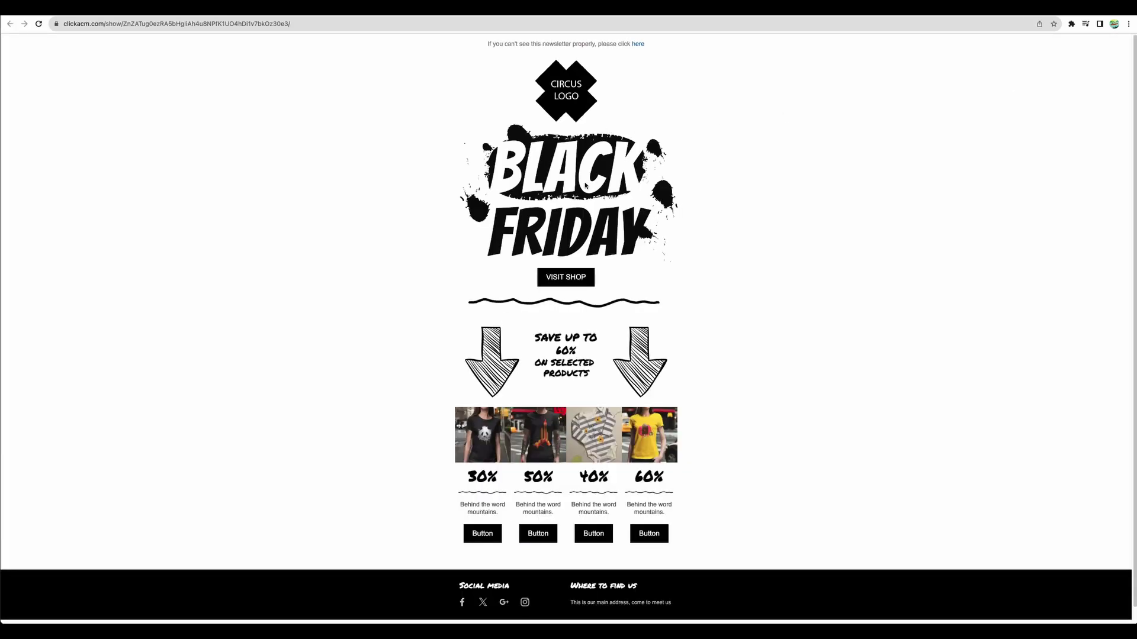
{"action": "scroll", "coordinate": [595, 166], "scroll_direction": "down", "scroll_amount": 1}
{"action": "scroll", "coordinate": [586, 185], "scroll_direction": "up", "scroll_amount": 1}
{"action": "scroll", "coordinate": [586, 186], "scroll_direction": "down", "scroll_amount": 1}
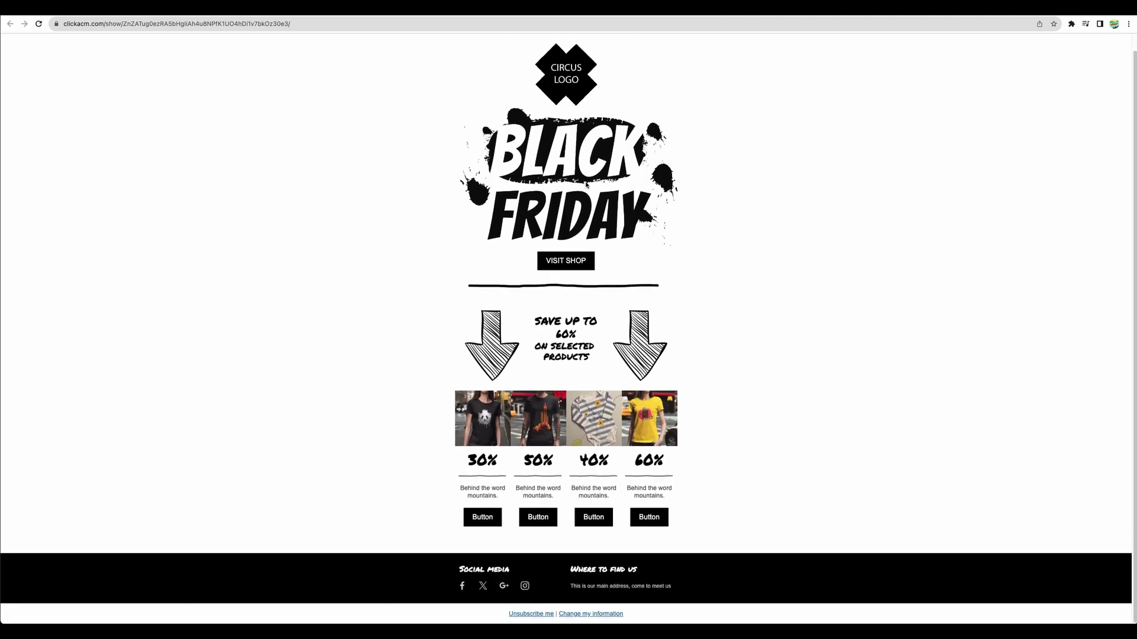
{"action": "key", "text": "alt+Left"}
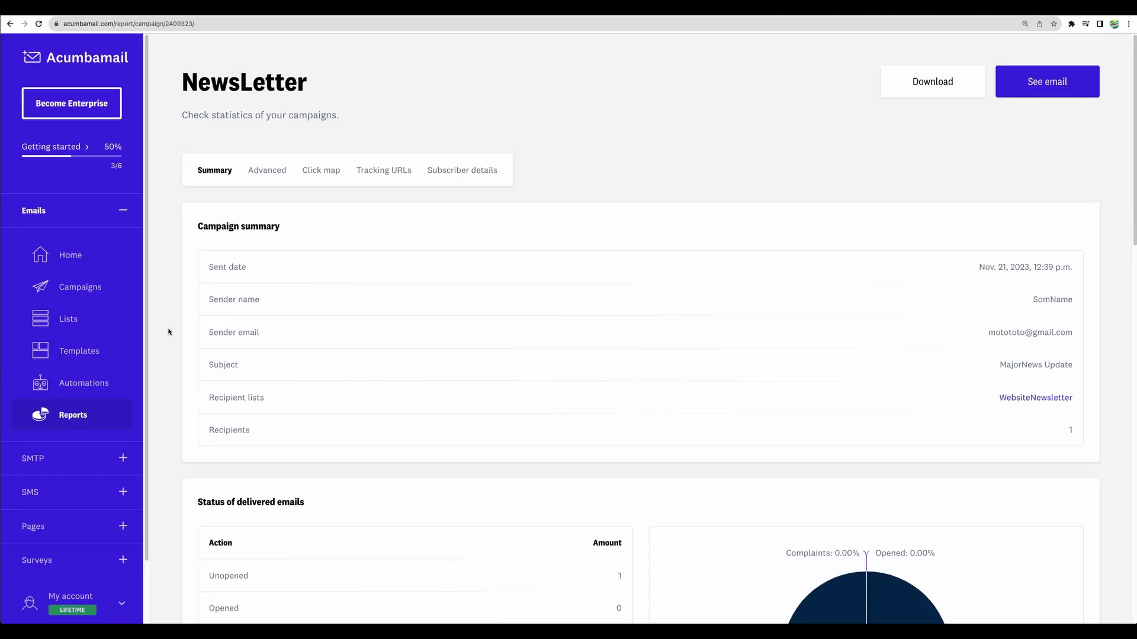
Open the email templates page and scroll through the Black Friday stock templates
{"action": "left_click", "coordinate": [83, 357]}
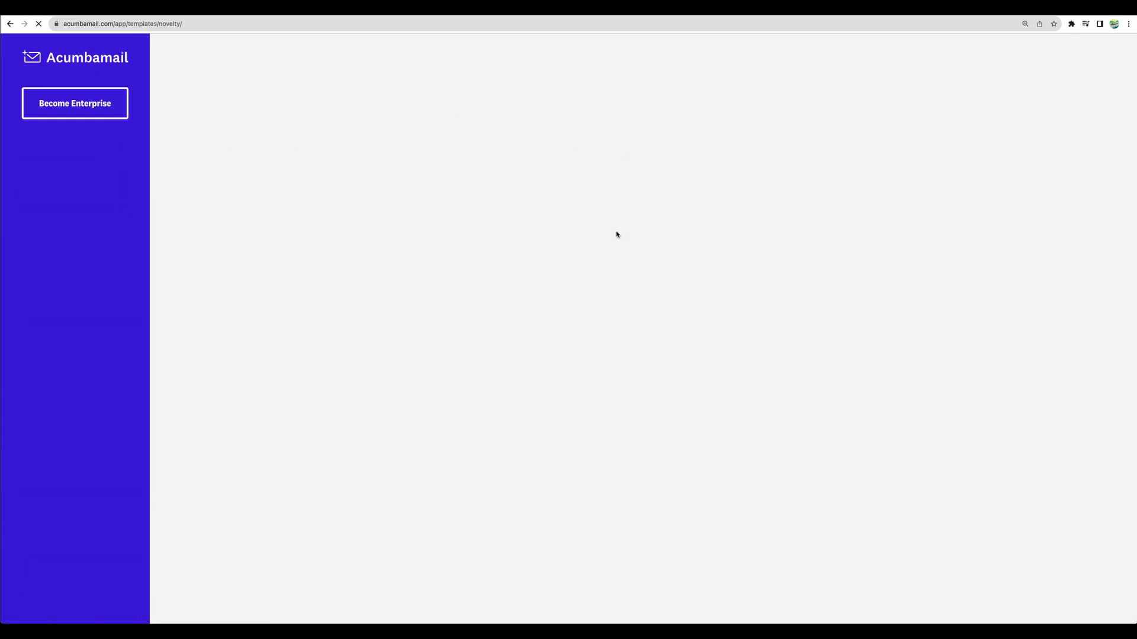
{"action": "scroll", "coordinate": [623, 294], "scroll_direction": "down", "scroll_amount": 10}
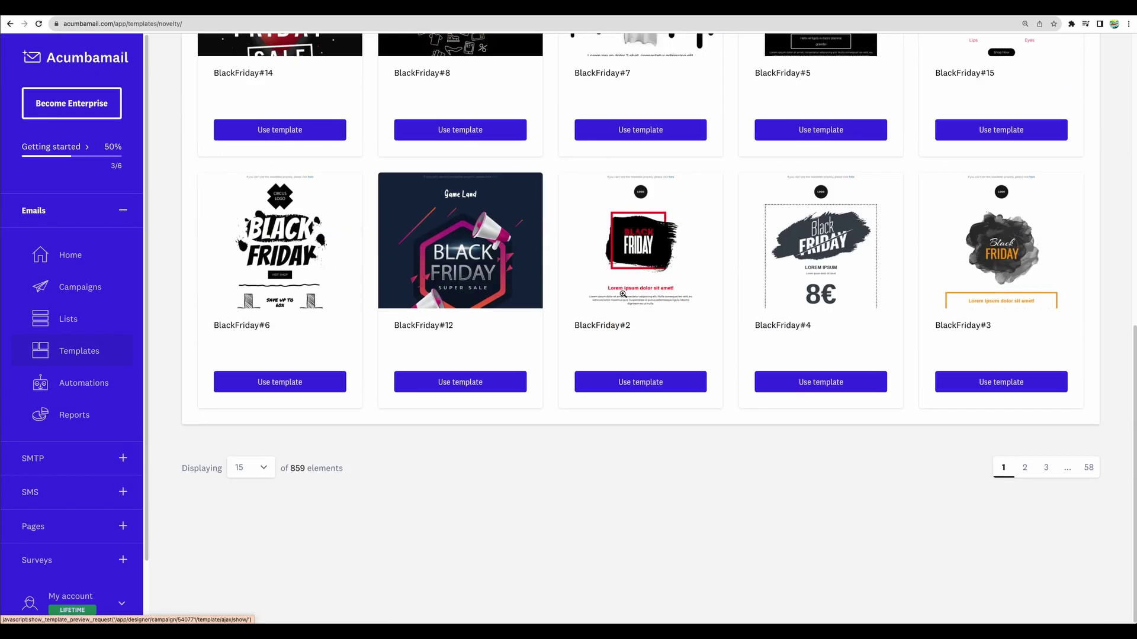
{"action": "scroll", "coordinate": [623, 292], "scroll_direction": "up", "scroll_amount": 10}
{"action": "scroll", "coordinate": [623, 291], "scroll_direction": "down", "scroll_amount": 10}
{"action": "scroll", "coordinate": [473, 267], "scroll_direction": "up", "scroll_amount": 10}
Review the My templates list, then go to the Automations list
{"action": "left_click", "coordinate": [350, 225]}
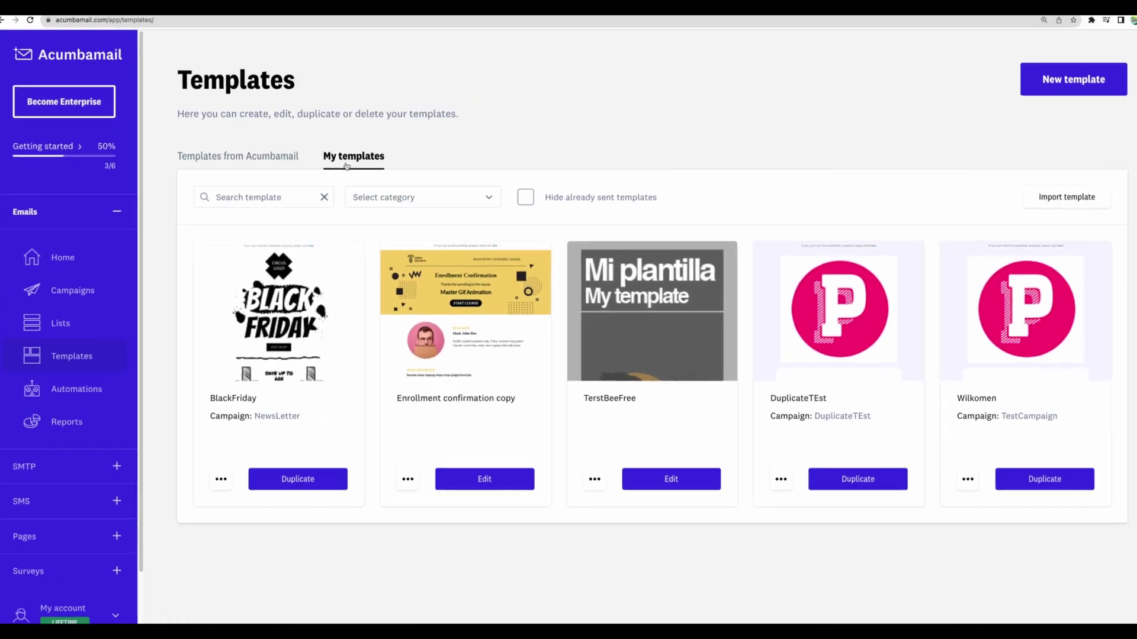
{"action": "scroll", "coordinate": [88, 361], "scroll_direction": "down", "scroll_amount": 2}
{"action": "left_click", "coordinate": [93, 312]}
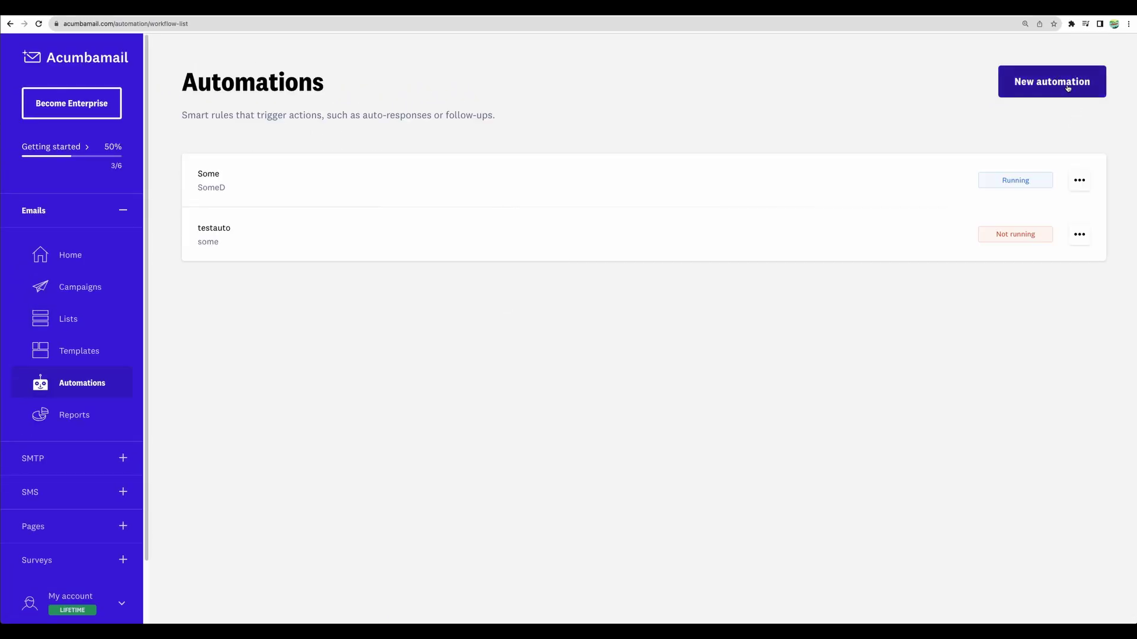
Create a new automation named NewsLetterAuto
{"action": "left_click", "coordinate": [1068, 83]}
{"action": "type", "text": "NewsLetterAuto"}
{"action": "key", "text": "Tab"}
{"action": "type", "text": "NewsLetterAuto"}
{"action": "left_click", "coordinate": [701, 277]}
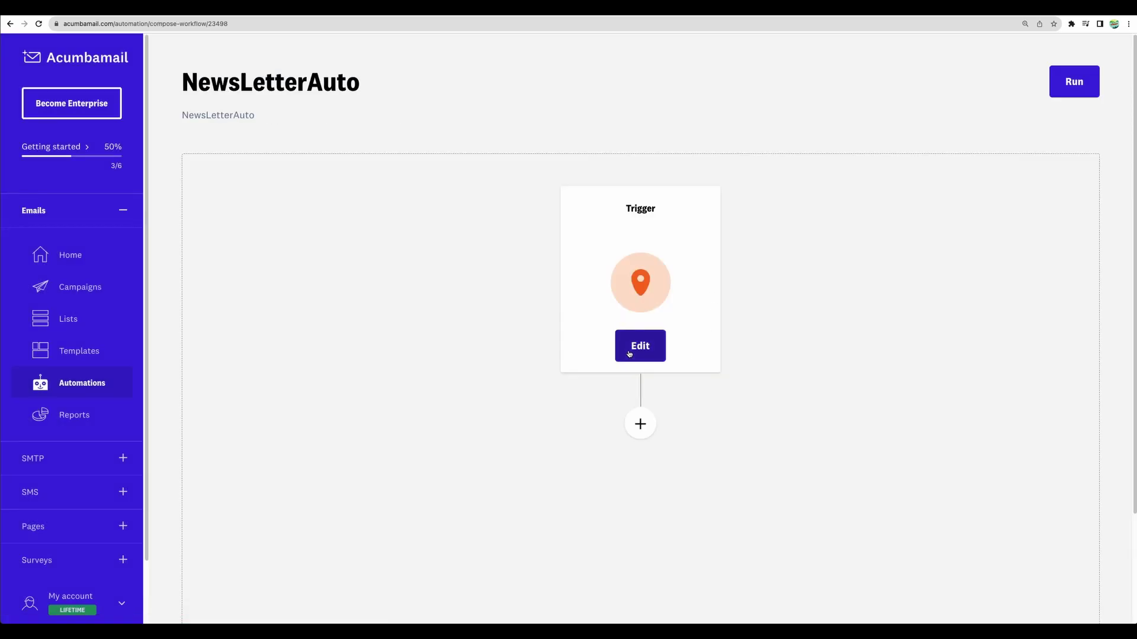
Set the trigger to 'New subscriber on the list' for the WebsiteNewsletter list
{"action": "left_click", "coordinate": [629, 353]}
{"action": "left_click", "coordinate": [804, 238]}
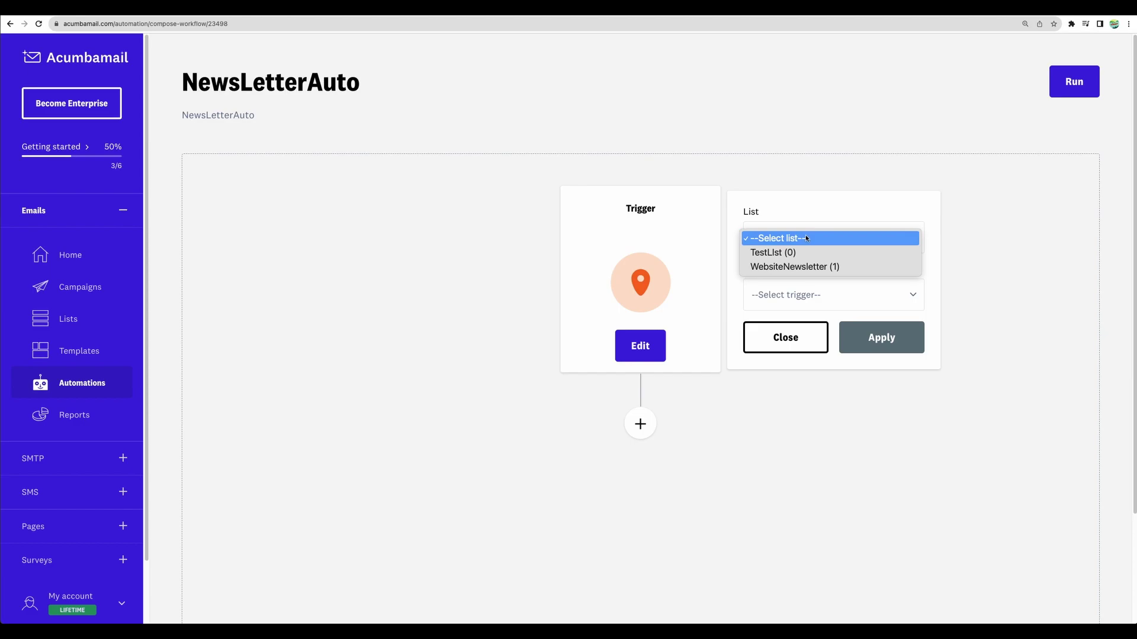
{"action": "left_click", "coordinate": [814, 270]}
{"action": "left_click", "coordinate": [799, 296]}
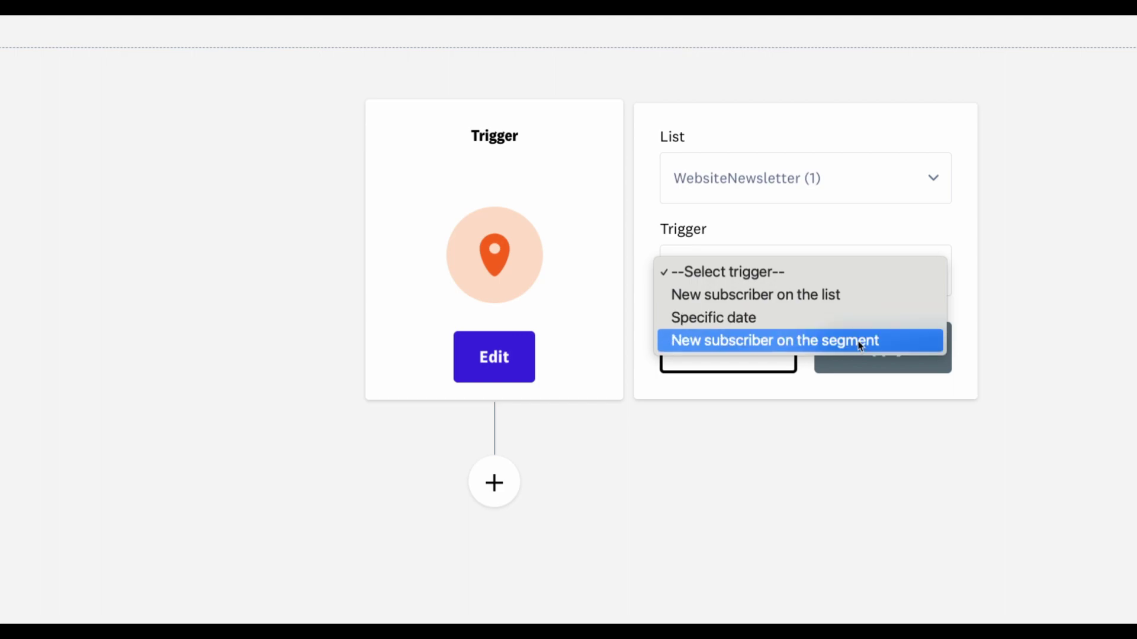
{"action": "left_click", "coordinate": [843, 296]}
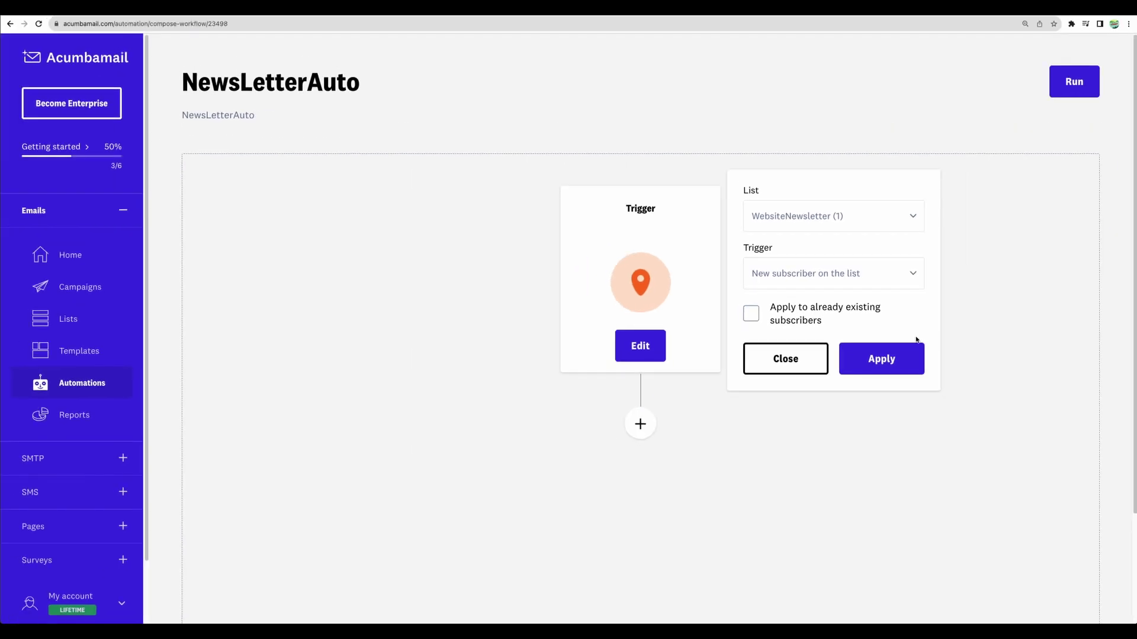
{"action": "left_click", "coordinate": [888, 379]}
Add a Delay step after the trigger set to wait 1 day
{"action": "left_click", "coordinate": [536, 494]}
{"action": "scroll", "coordinate": [666, 429], "scroll_direction": "down", "scroll_amount": 2}
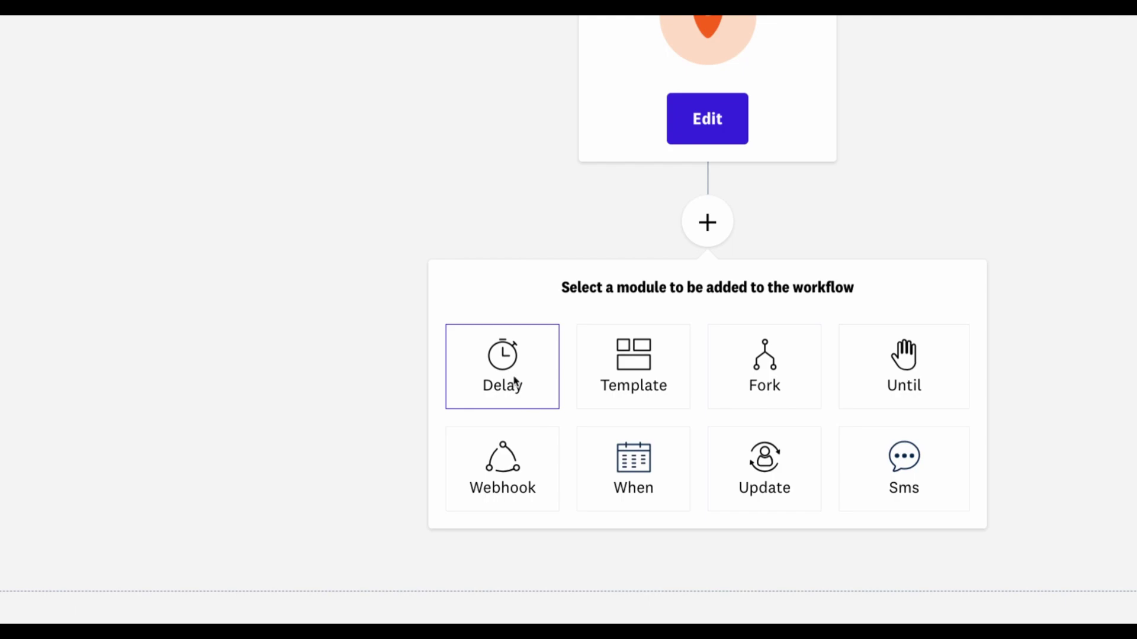
{"action": "left_click", "coordinate": [531, 405]}
{"action": "scroll", "coordinate": [794, 393], "scroll_direction": "down", "scroll_amount": 4}
{"action": "left_click", "coordinate": [769, 342]}
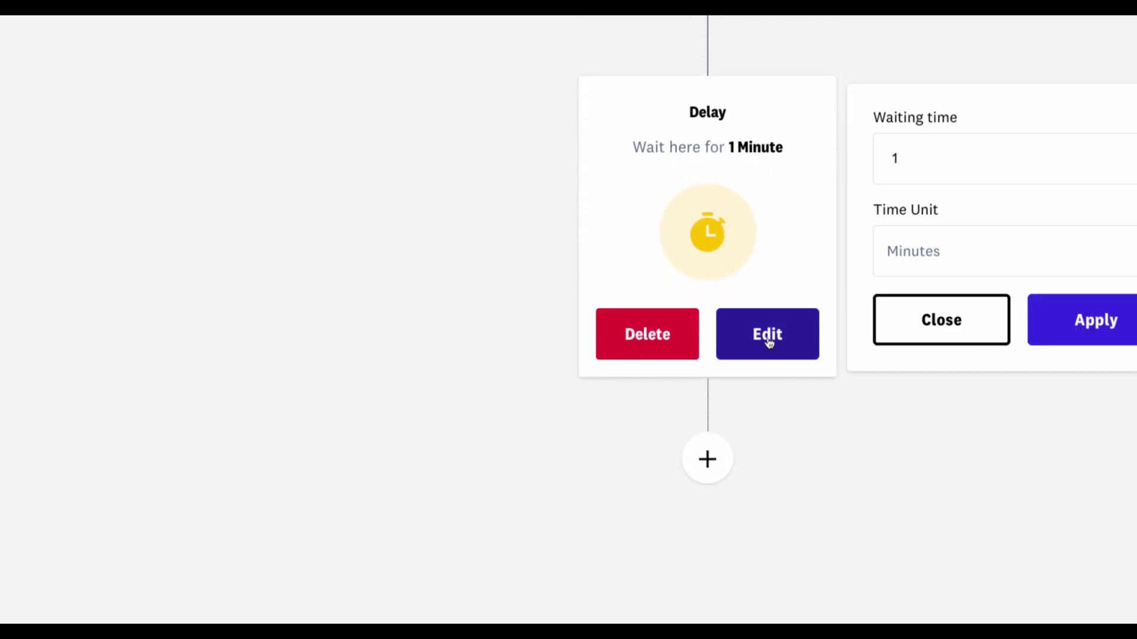
{"action": "left_click", "coordinate": [940, 251]}
{"action": "left_click", "coordinate": [939, 218]}
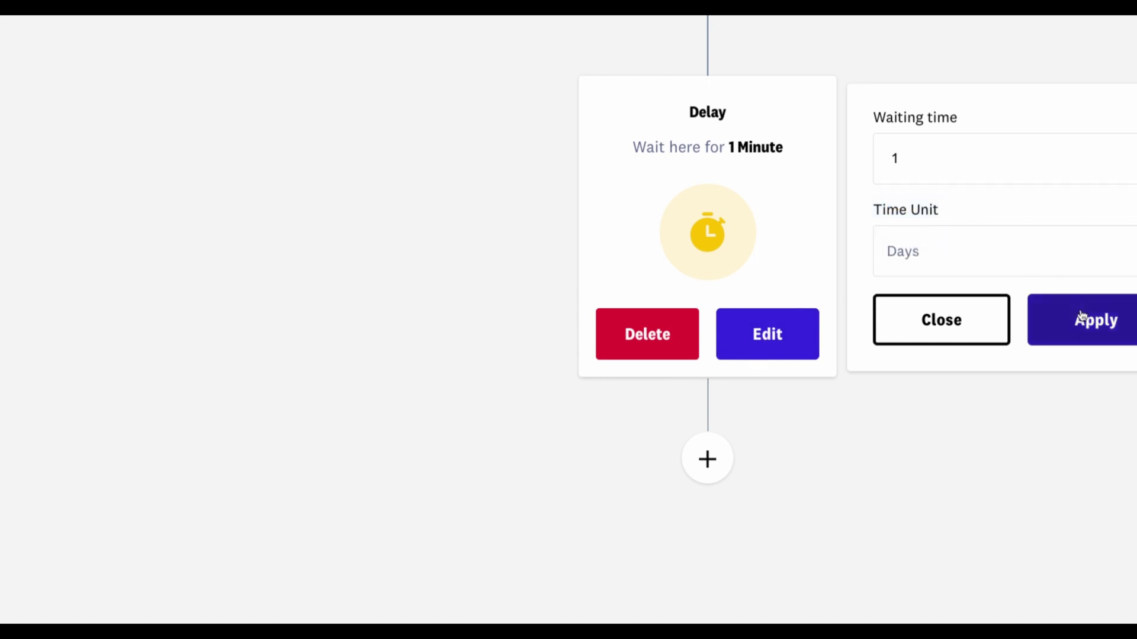
{"action": "left_click", "coordinate": [1081, 315]}
Add a Send Template step using the saved Wilkomen template
{"action": "left_click", "coordinate": [708, 459]}
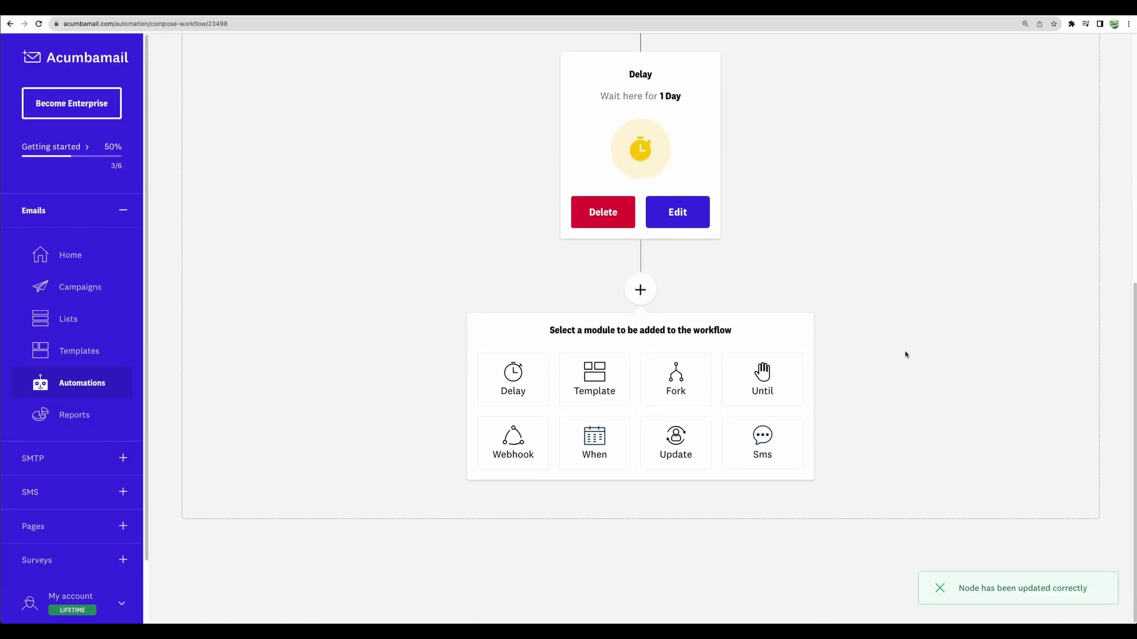
{"action": "left_click", "coordinate": [598, 382]}
{"action": "scroll", "coordinate": [704, 411], "scroll_direction": "down", "scroll_amount": 3}
{"action": "left_click", "coordinate": [686, 324]}
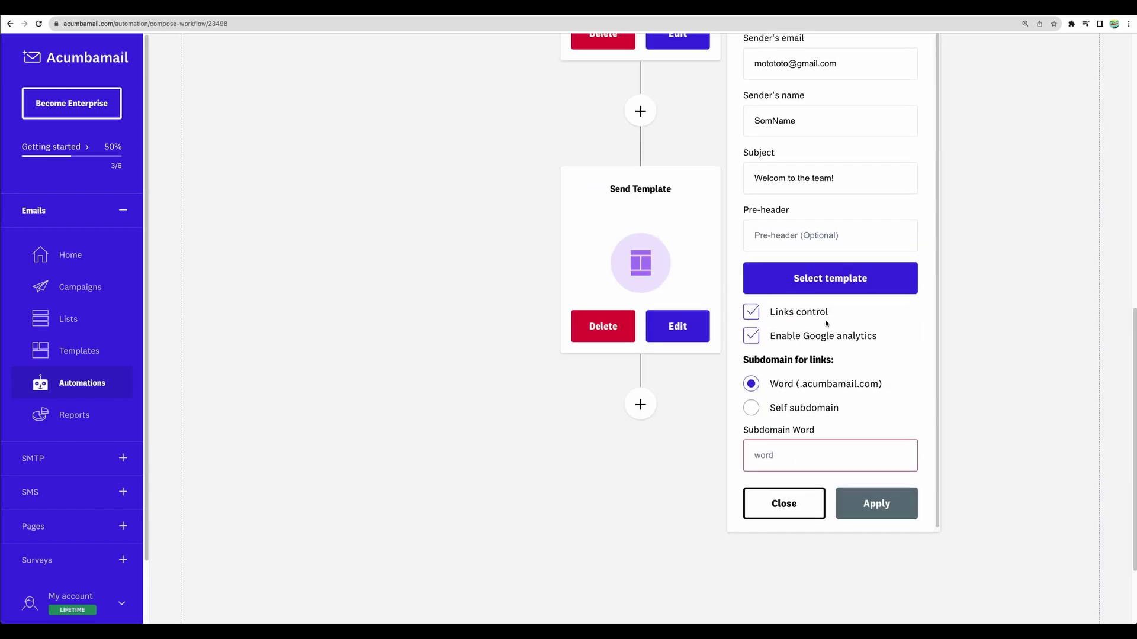
{"action": "scroll", "coordinate": [829, 306], "scroll_direction": "up", "scroll_amount": 1}
{"action": "left_click", "coordinate": [829, 306]}
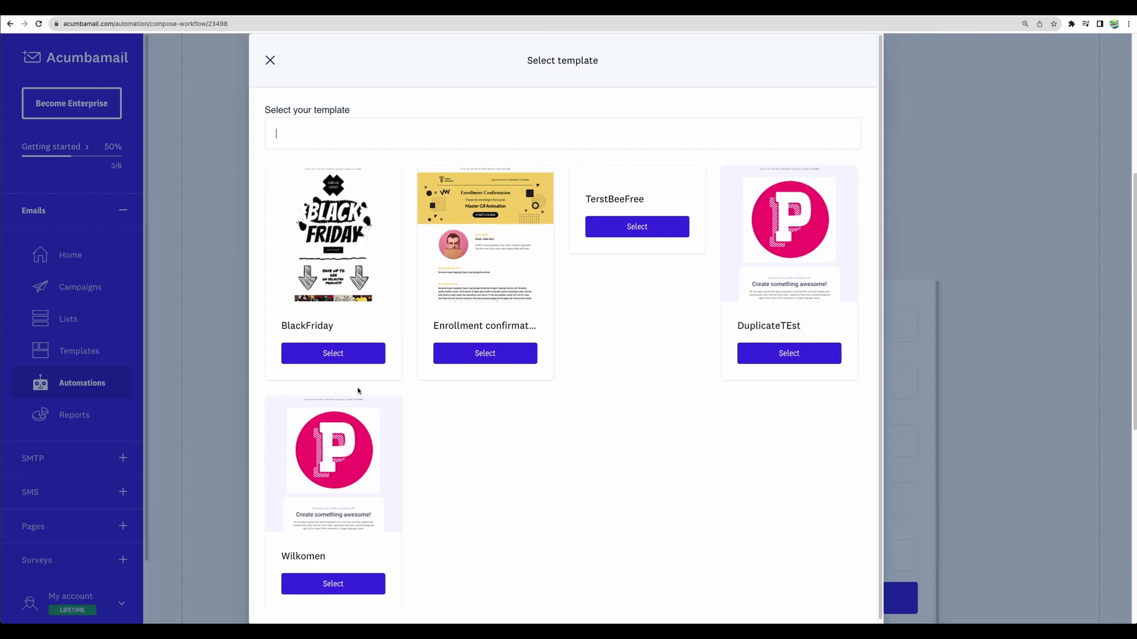
{"action": "left_click", "coordinate": [332, 584]}
{"action": "scroll", "coordinate": [852, 436], "scroll_direction": "down", "scroll_amount": 7}
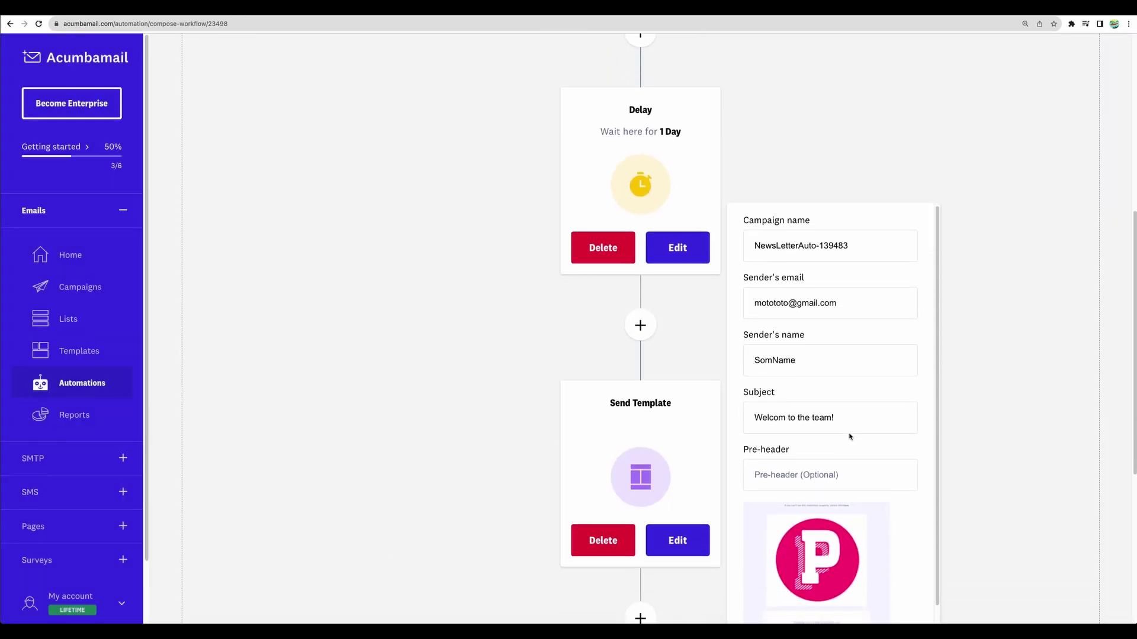
{"action": "left_click", "coordinate": [875, 385]}
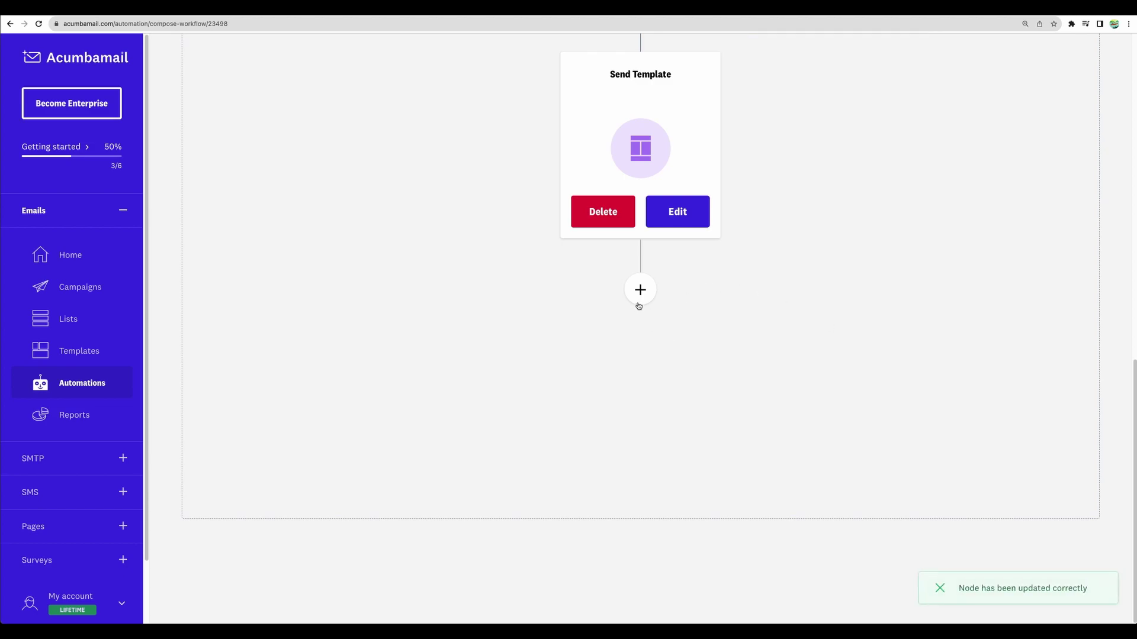
Add a Fork step after Send Template and look through its event and campaign options
{"action": "left_click", "coordinate": [641, 291]}
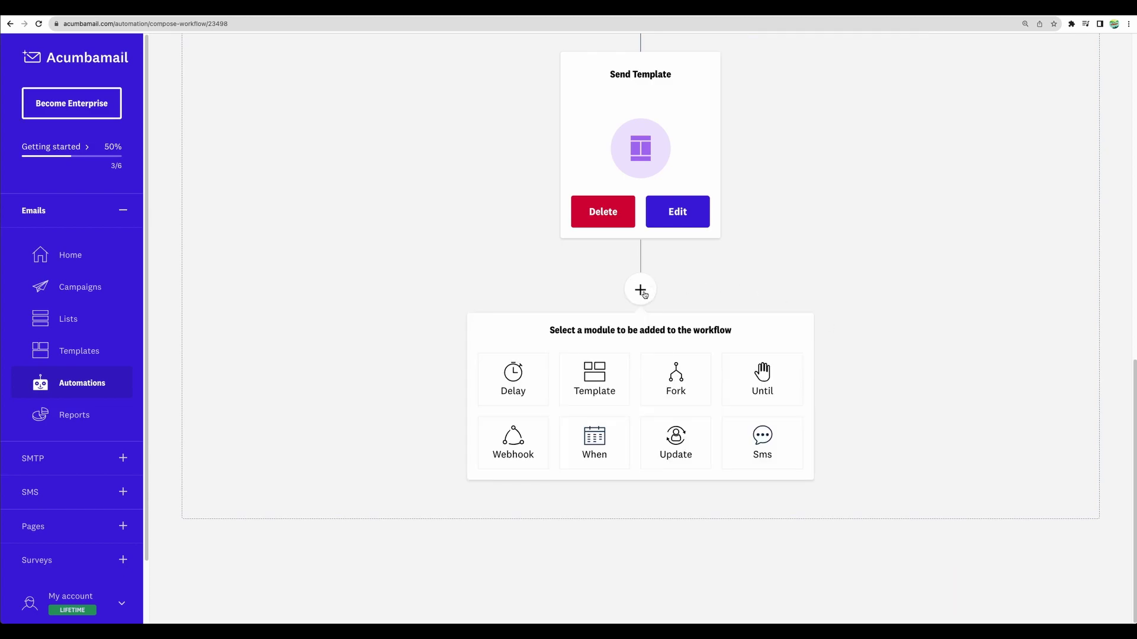
{"action": "left_click", "coordinate": [682, 388]}
{"action": "scroll", "coordinate": [675, 367], "scroll_direction": "down", "scroll_amount": 3}
{"action": "left_click", "coordinate": [681, 322]}
{"action": "left_click", "coordinate": [826, 432]}
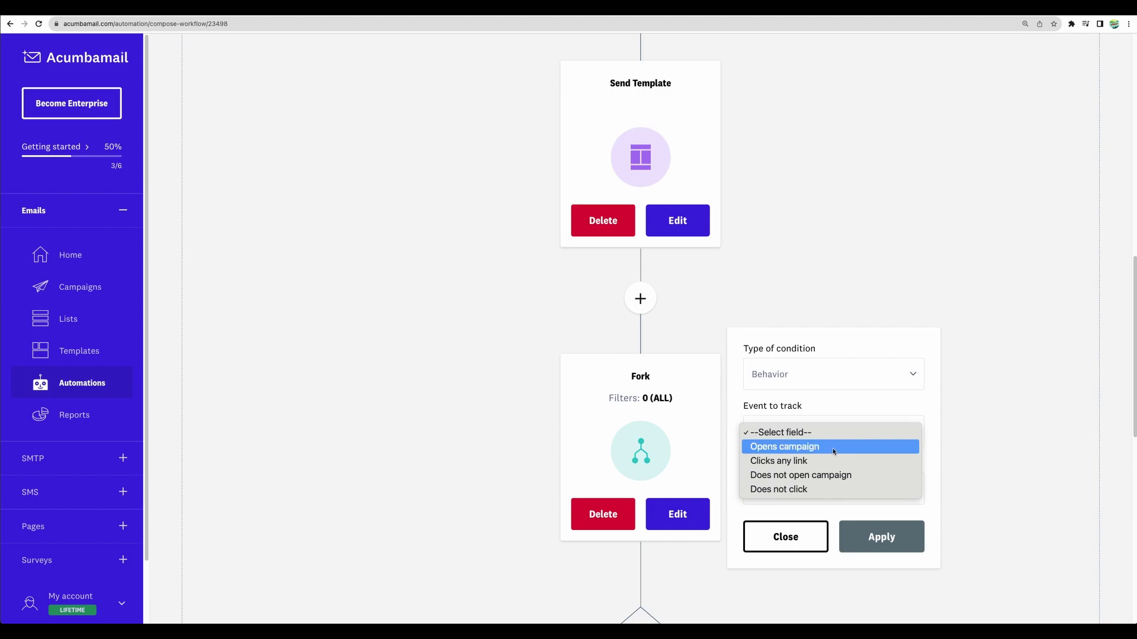
{"action": "left_click", "coordinate": [831, 402]}
{"action": "left_click", "coordinate": [818, 487]}
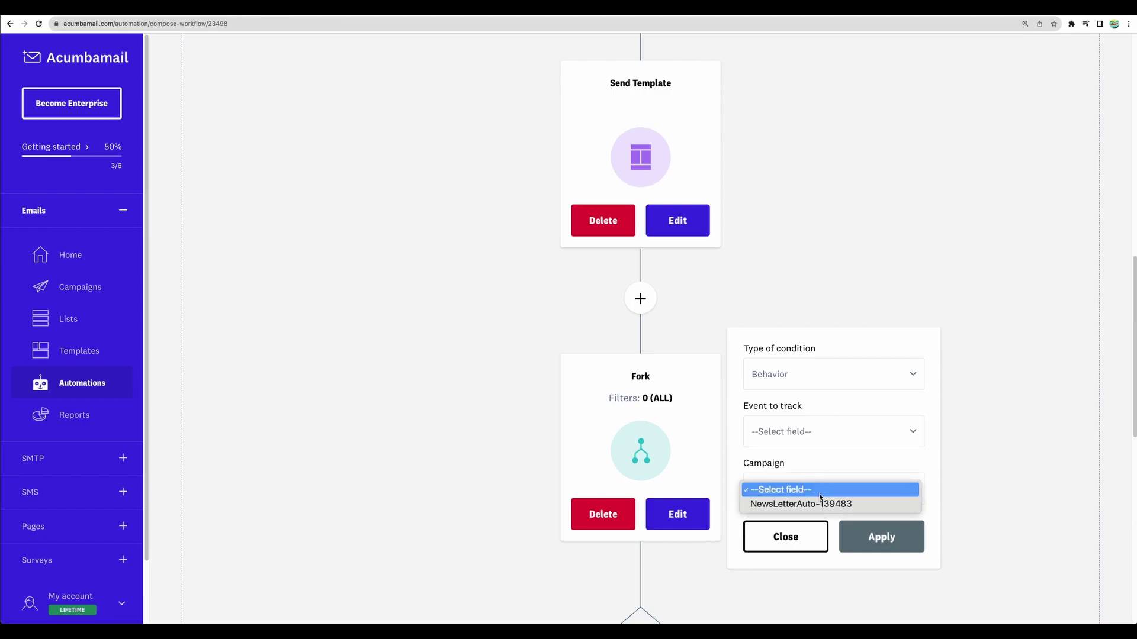
{"action": "left_click", "coordinate": [819, 507]}
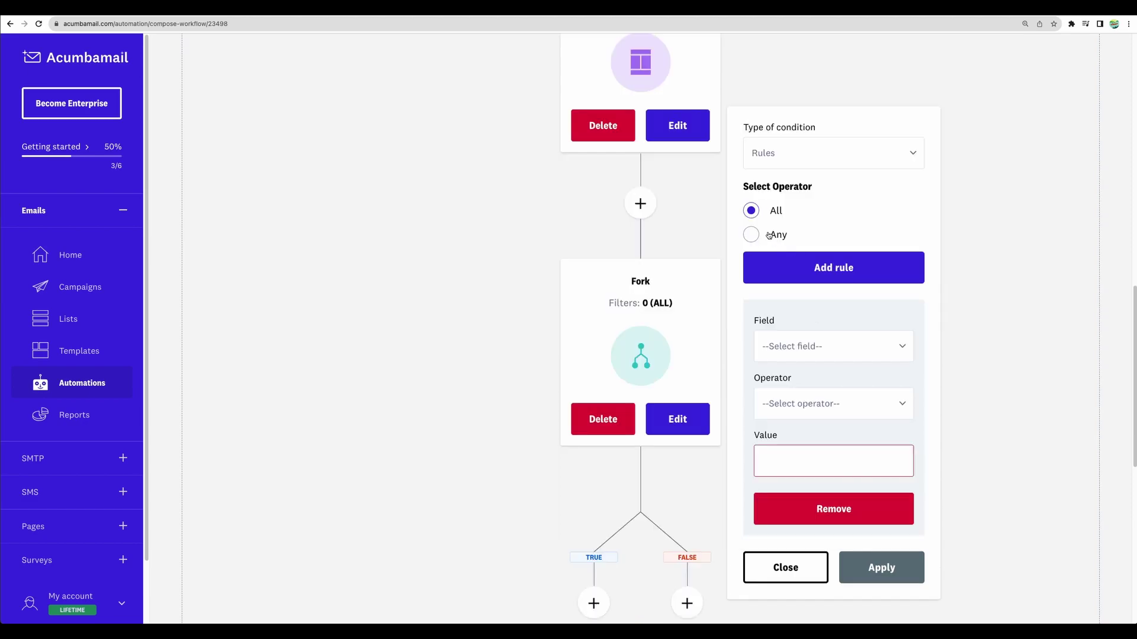
Set the fork rule to field email, operator Contains, value 'spam'
{"action": "left_click", "coordinate": [815, 351]}
{"action": "left_click", "coordinate": [811, 358]}
{"action": "left_click", "coordinate": [815, 408]}
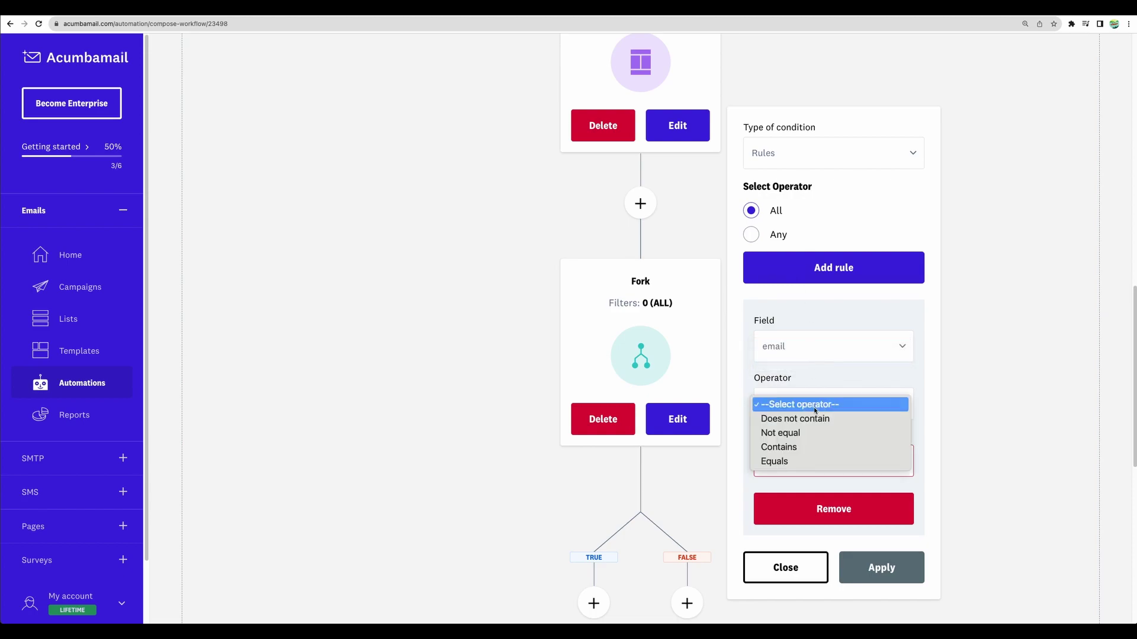
{"action": "left_click", "coordinate": [805, 444]}
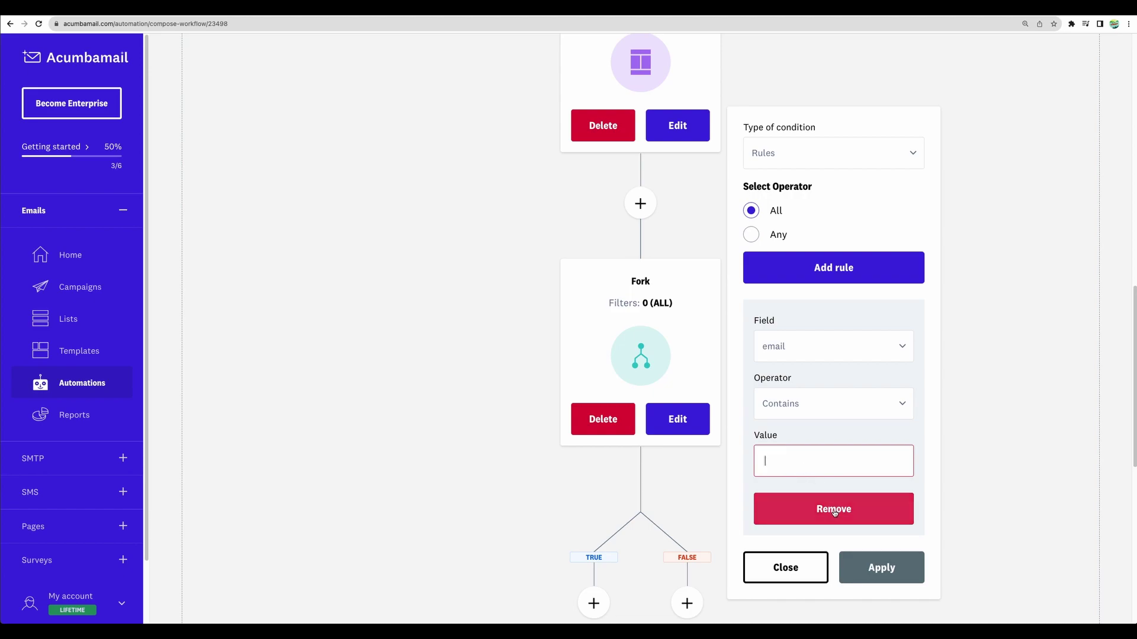
{"action": "type", "text": "spam"}
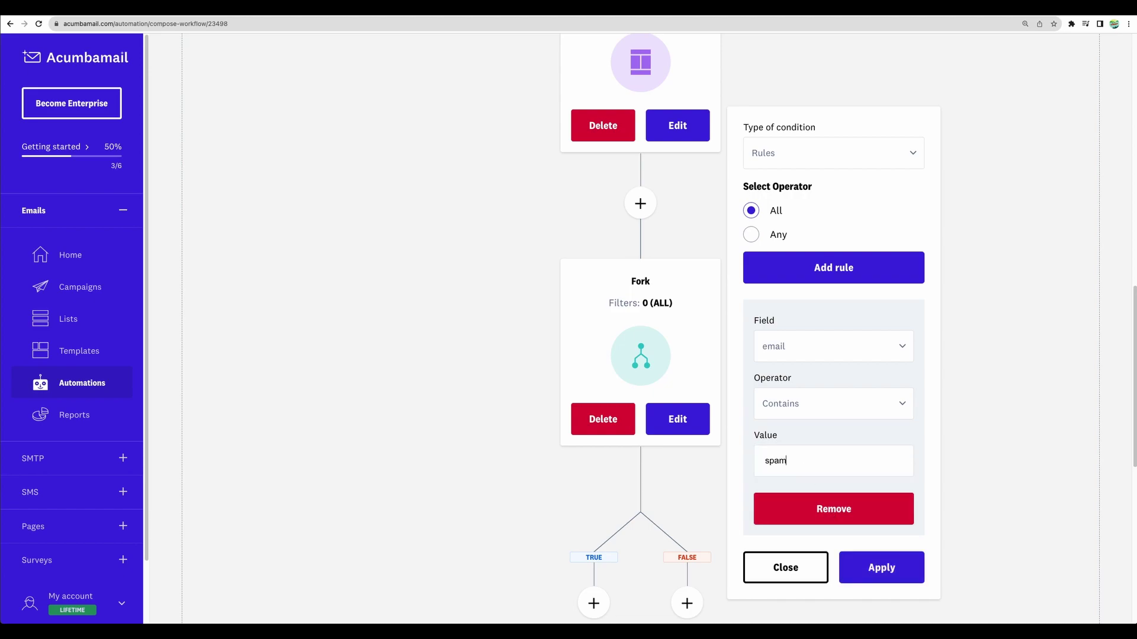
{"action": "left_click", "coordinate": [880, 568]}
Add a Webhook step on the fork's TRUE branch
{"action": "scroll", "coordinate": [672, 441], "scroll_direction": "down", "scroll_amount": 2}
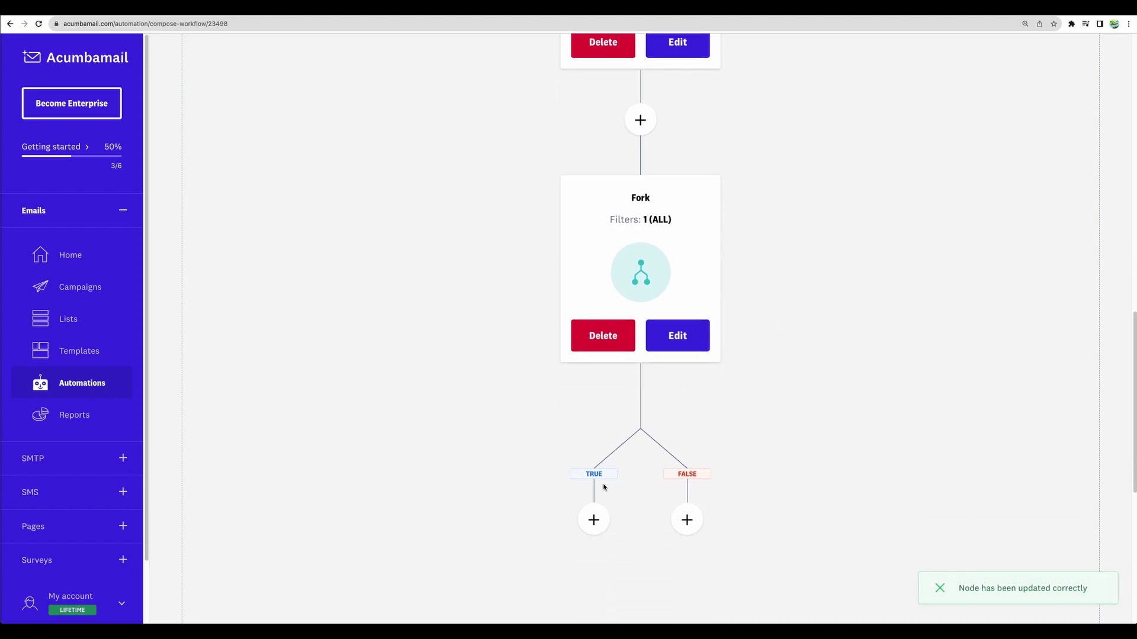
{"action": "left_click", "coordinate": [595, 521]}
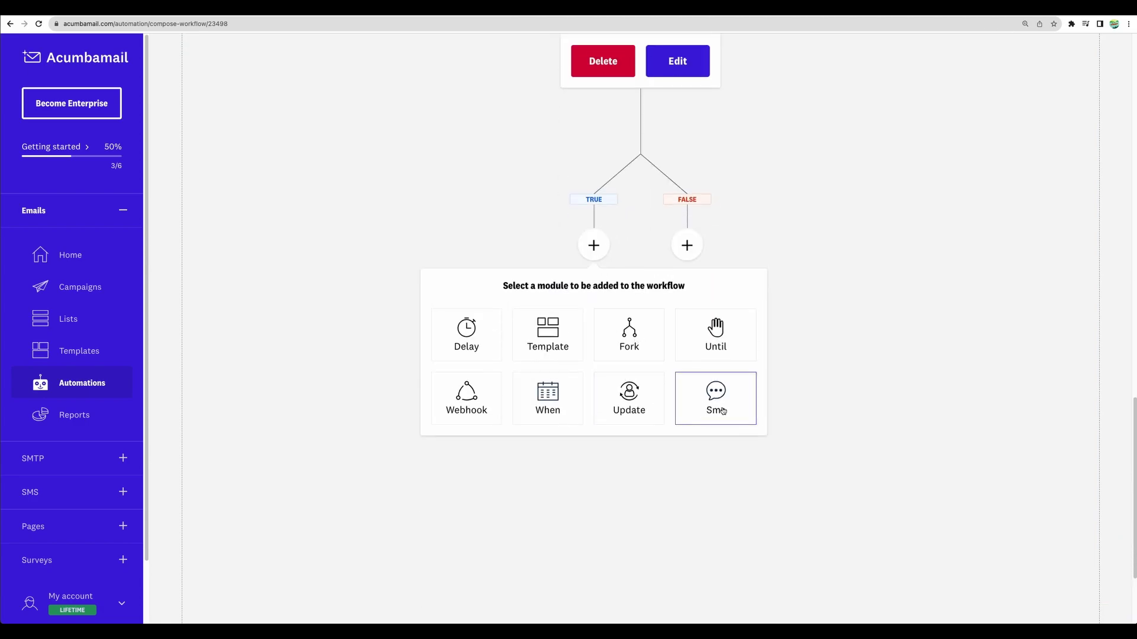
{"action": "left_click", "coordinate": [473, 405]}
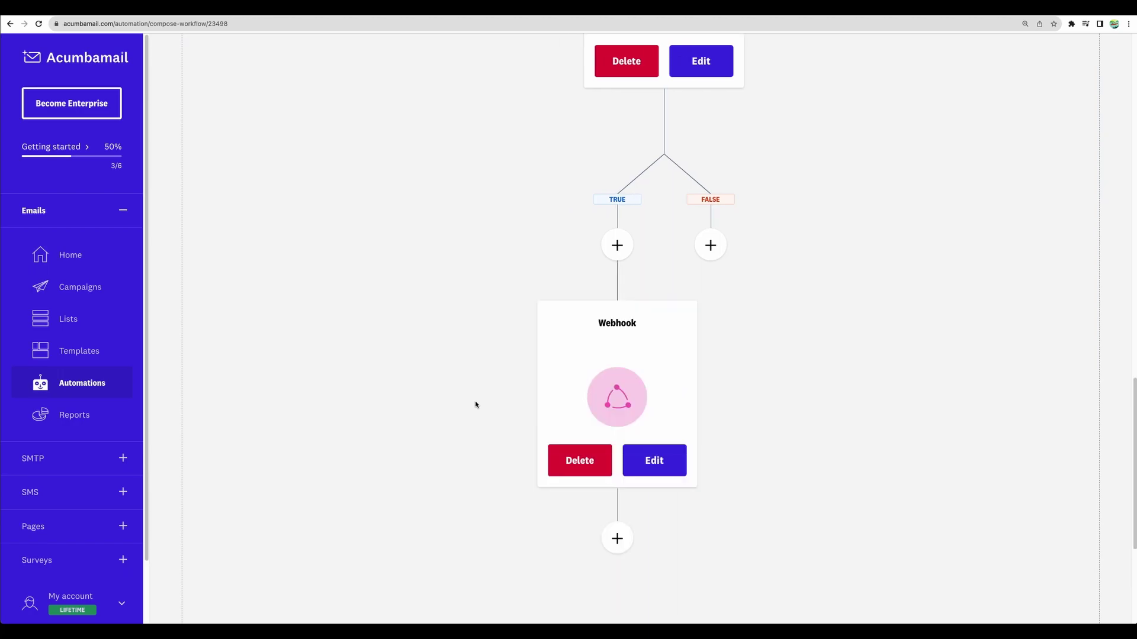
{"action": "left_click", "coordinate": [663, 470]}
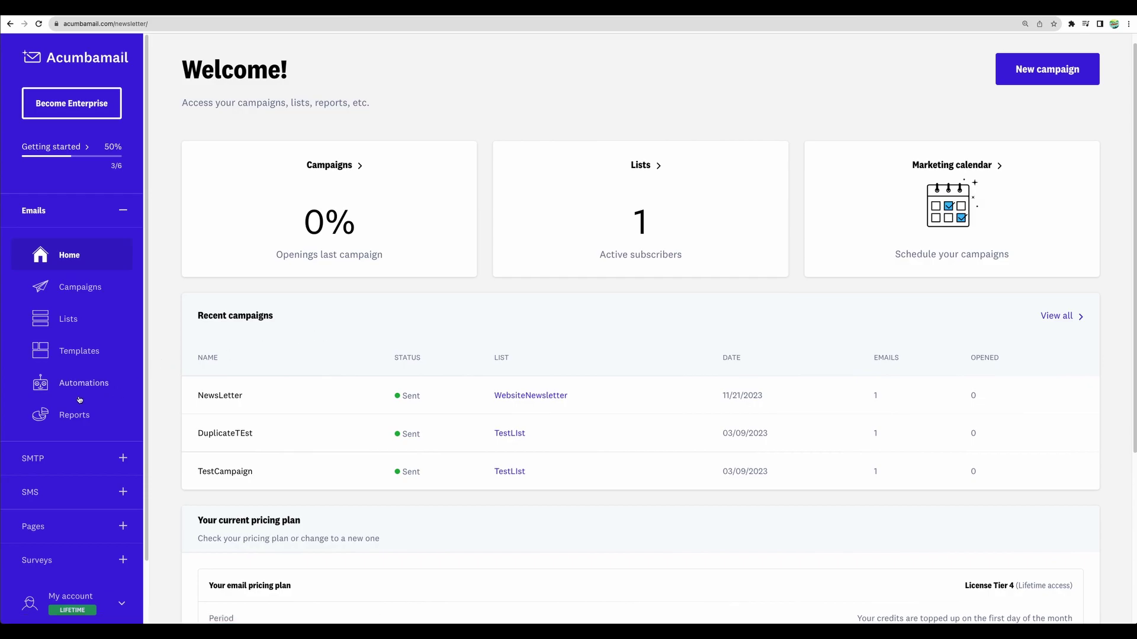
Open the SMTP home page and highlight its integration message and SMTP Relay heading
{"action": "scroll", "coordinate": [81, 399], "scroll_direction": "down", "scroll_amount": 2}
{"action": "left_click", "coordinate": [123, 389]}
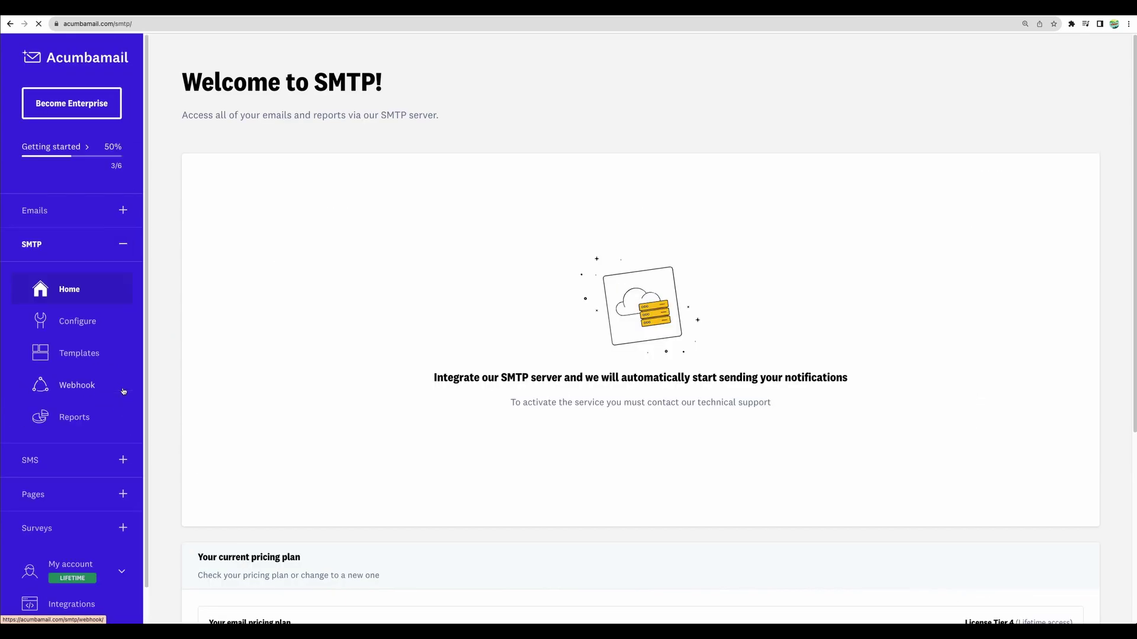
{"action": "scroll", "coordinate": [389, 349], "scroll_direction": "down", "scroll_amount": 1}
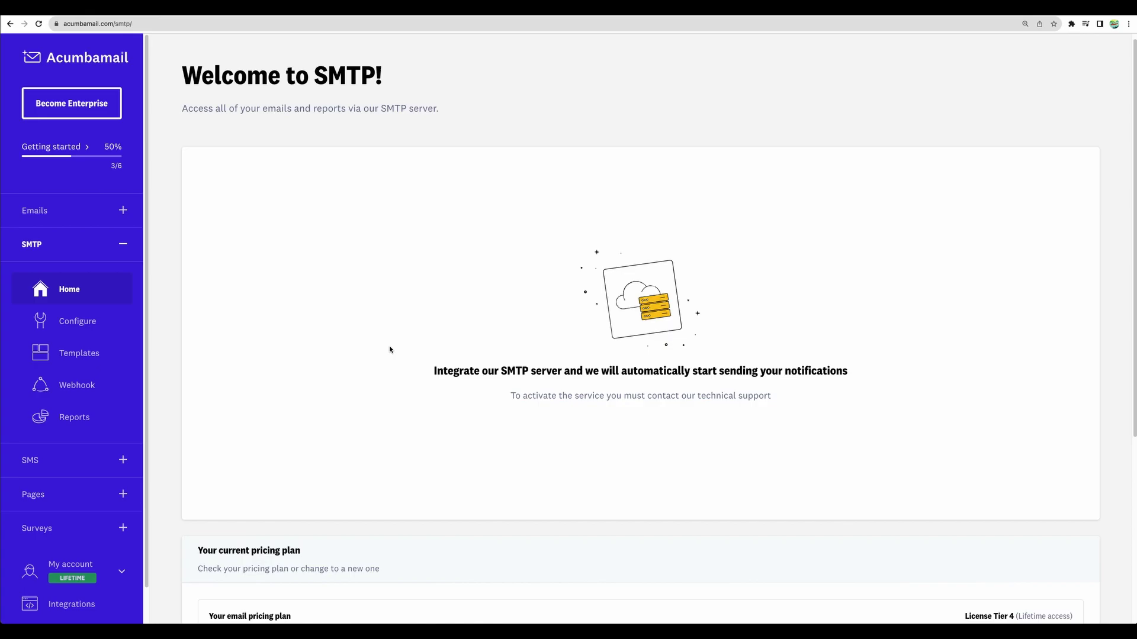
{"action": "scroll", "coordinate": [389, 349], "scroll_direction": "down", "scroll_amount": 3}
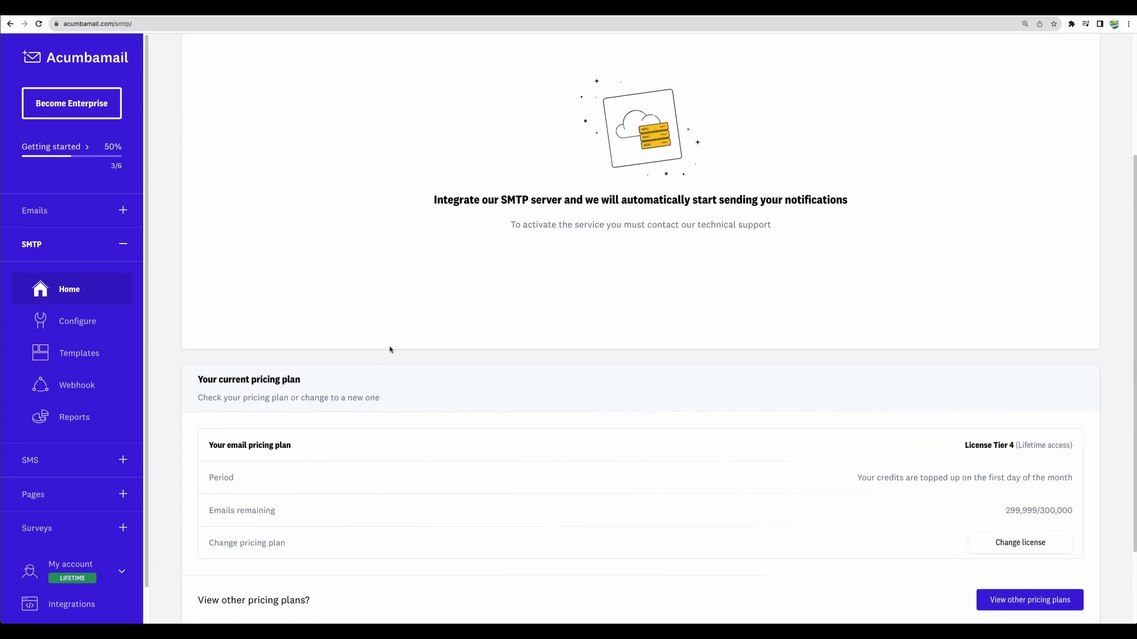
{"action": "scroll", "coordinate": [415, 347], "scroll_direction": "up", "scroll_amount": 3}
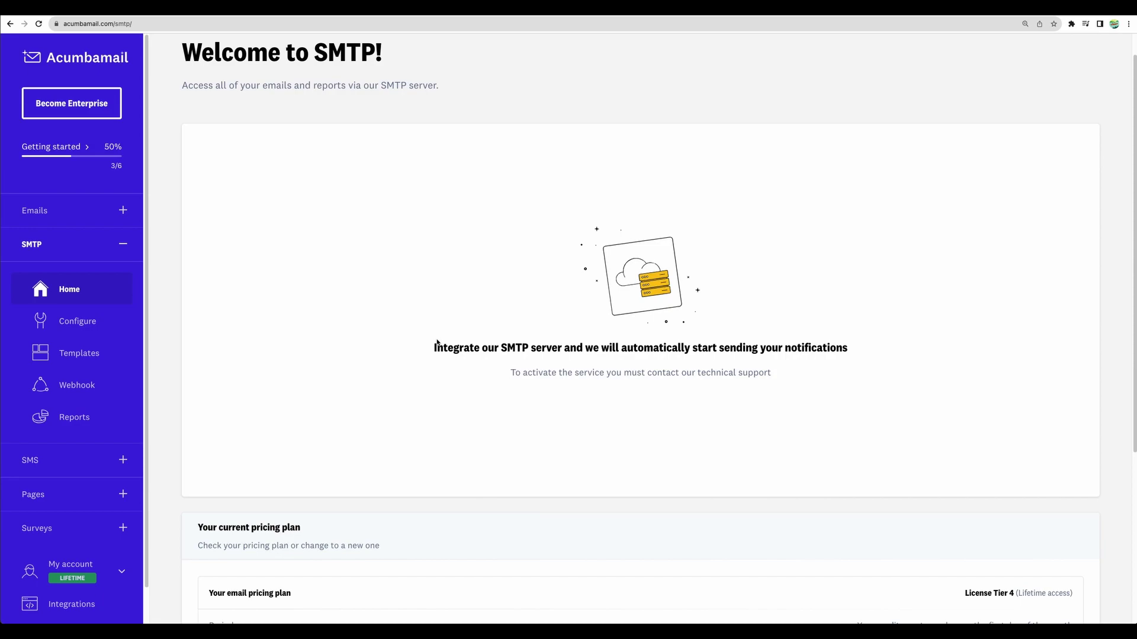
{"action": "left_click_drag", "start_coordinate": [434, 347], "coordinate": [831, 381]}
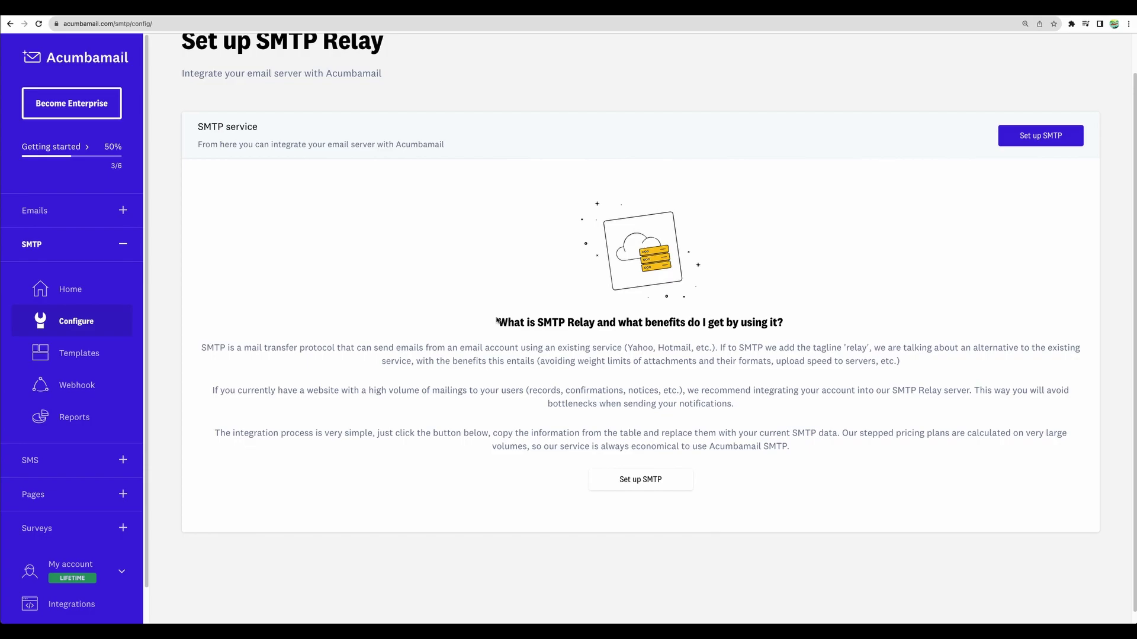
{"action": "left_click_drag", "start_coordinate": [494, 322], "coordinate": [598, 329]}
{"action": "left_click", "coordinate": [597, 330]}
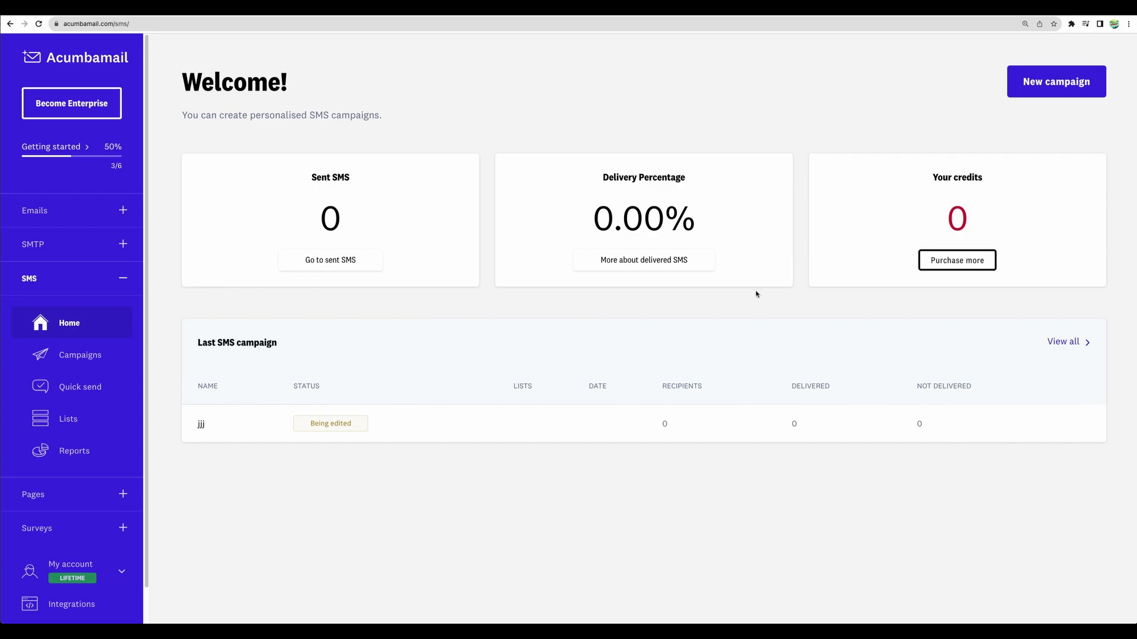
View the pricing for purchasing more SMS credits
{"action": "left_click", "coordinate": [966, 261]}
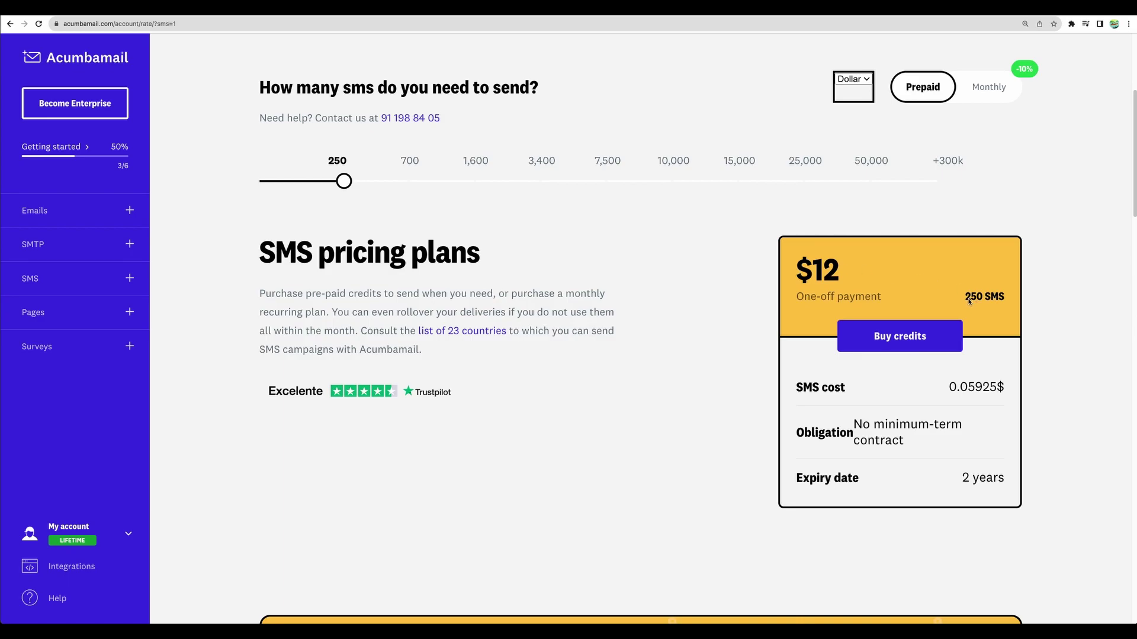
{"action": "scroll", "coordinate": [633, 352], "scroll_direction": "up", "scroll_amount": 4}
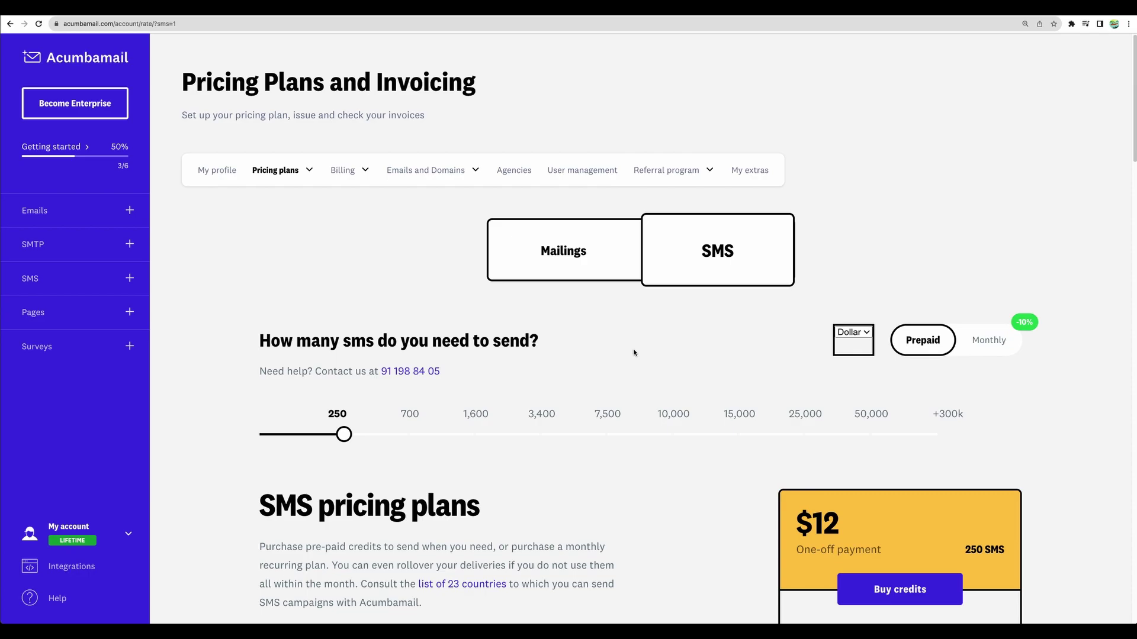
{"action": "scroll", "coordinate": [631, 353], "scroll_direction": "down", "scroll_amount": 1}
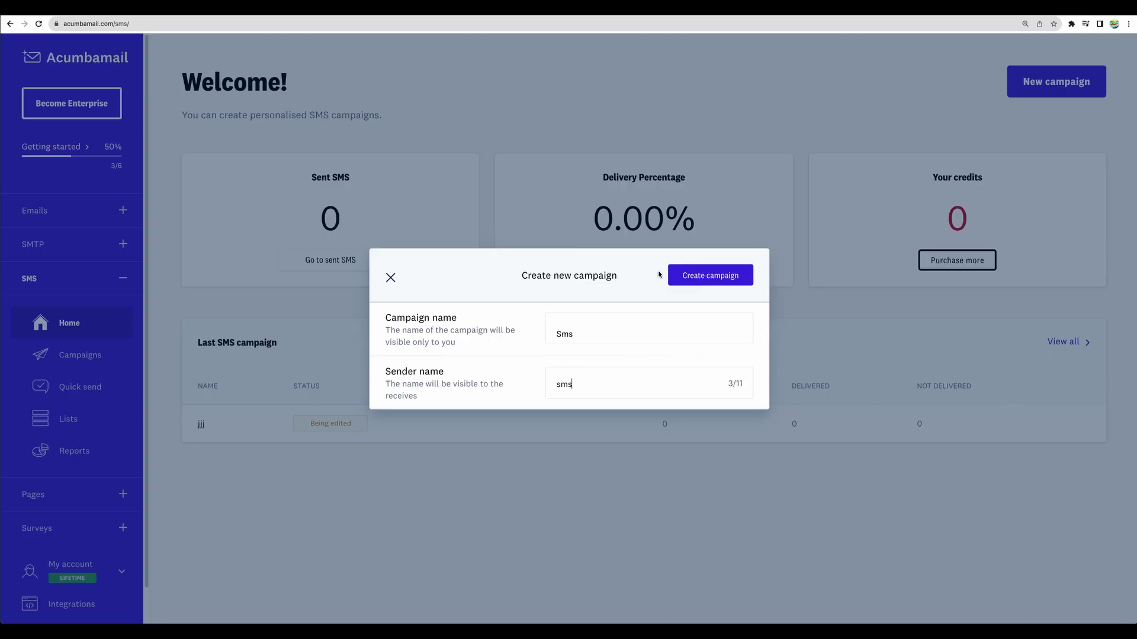
Create the Sms campaign and a new recipient list named SMSList
{"action": "left_click", "coordinate": [675, 277]}
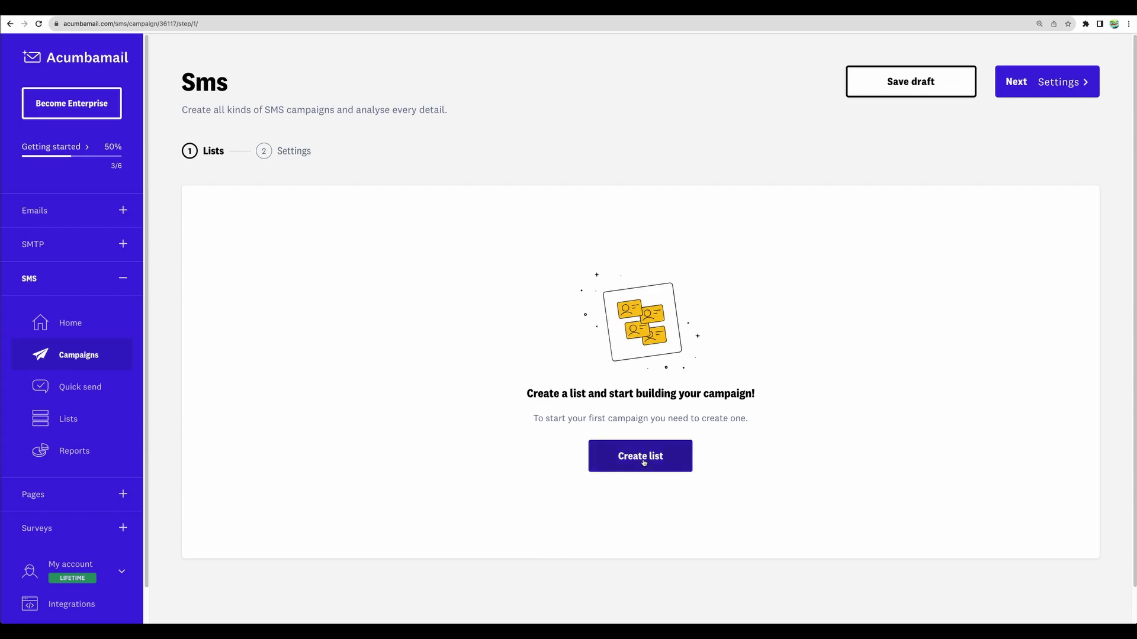
{"action": "left_click", "coordinate": [644, 461]}
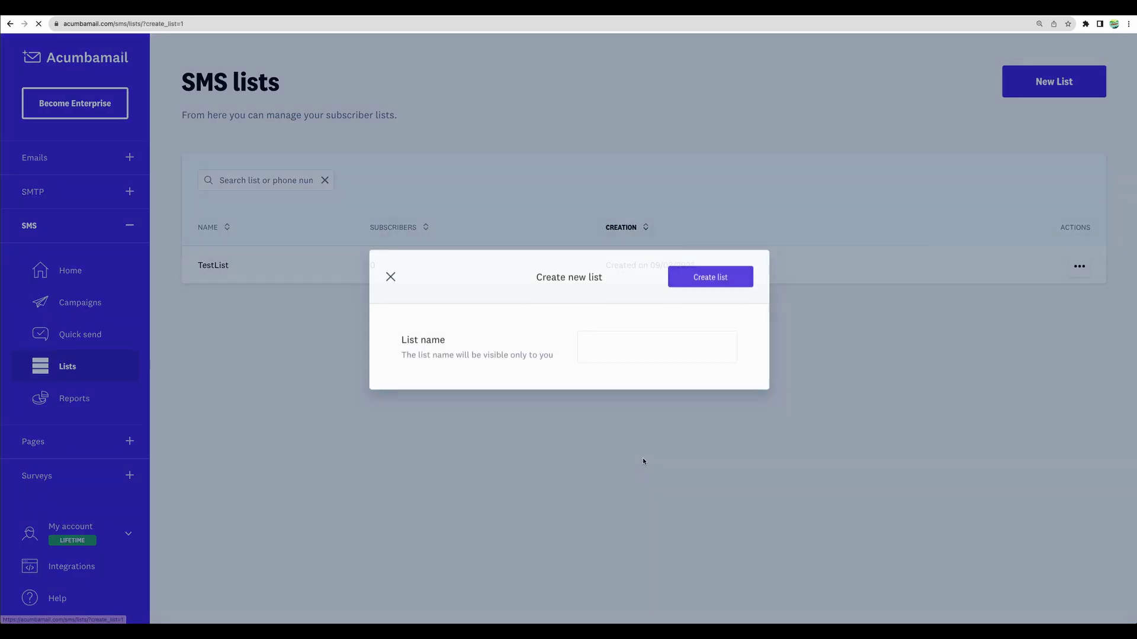
{"action": "type", "text": "SMSList"}
{"action": "left_click", "coordinate": [712, 284]}
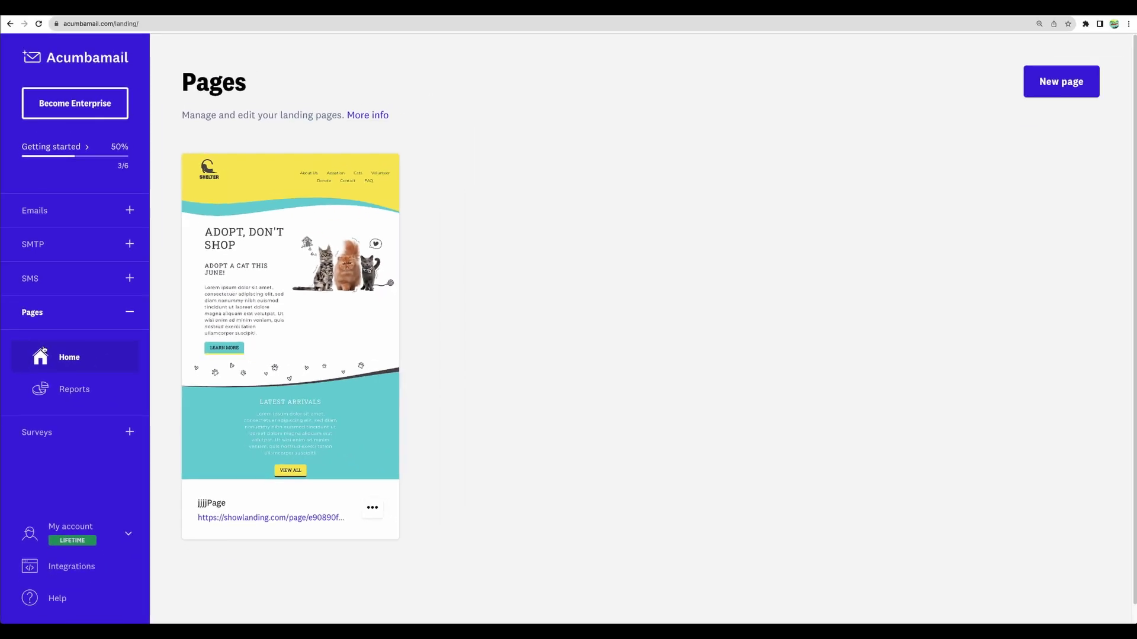
Create a landing page named MegaSaleEvent from the Black Friday sale template
{"action": "left_click", "coordinate": [1049, 78]}
{"action": "scroll", "coordinate": [585, 286], "scroll_direction": "down", "scroll_amount": 15}
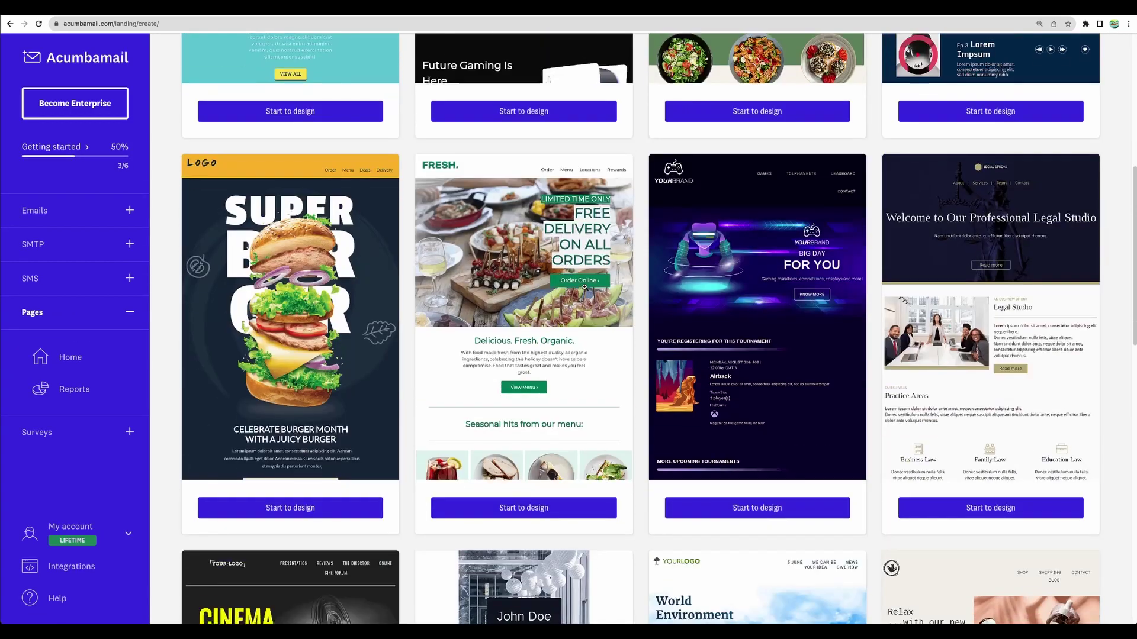
{"action": "scroll", "coordinate": [585, 286], "scroll_direction": "up", "scroll_amount": 10}
{"action": "scroll", "coordinate": [585, 286], "scroll_direction": "up", "scroll_amount": 5}
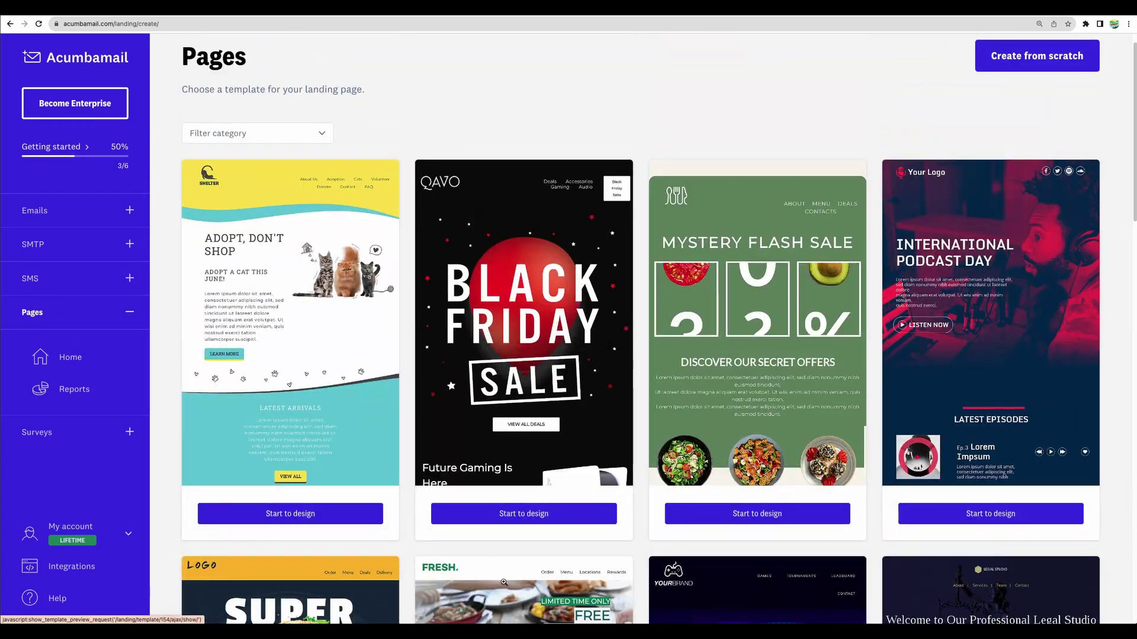
{"action": "left_click", "coordinate": [544, 516]}
{"action": "left_click", "coordinate": [489, 361]}
{"action": "type", "text": "MegaSaleEvent"}
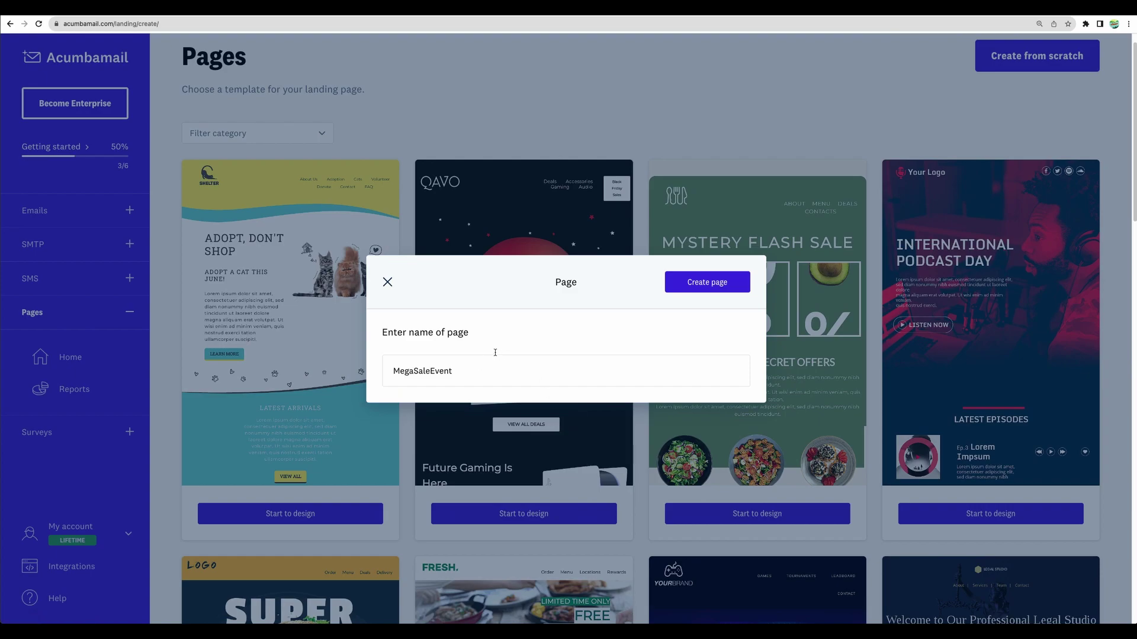
{"action": "left_click", "coordinate": [710, 282]}
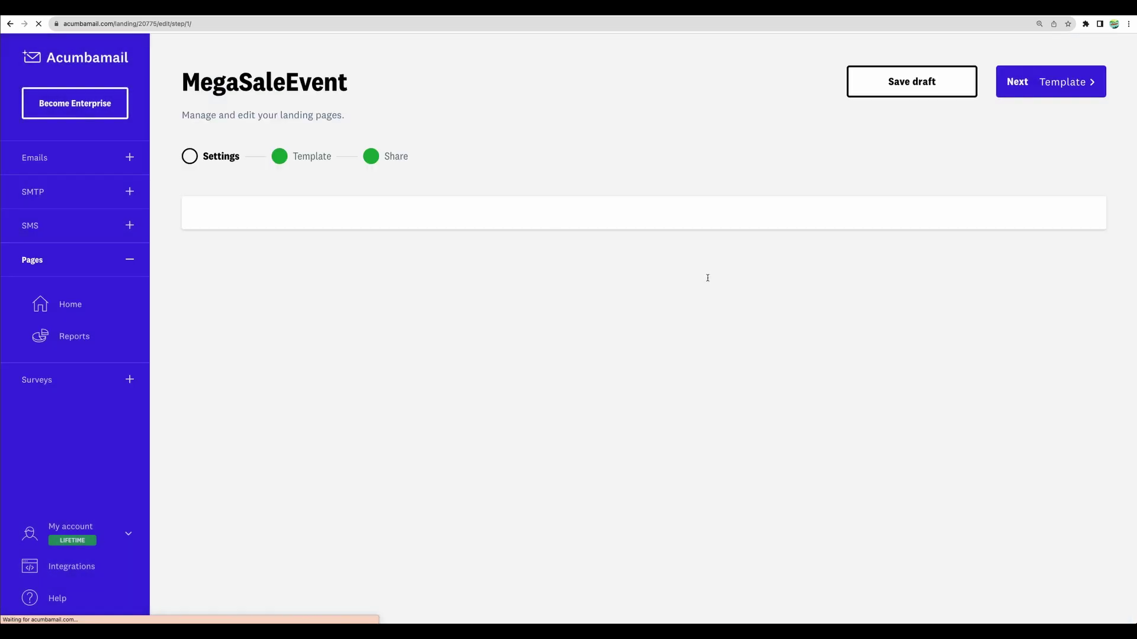
Review the page settings, including Google Analytics tracking, and save them as a draft
{"action": "scroll", "coordinate": [594, 332], "scroll_direction": "down", "scroll_amount": 3}
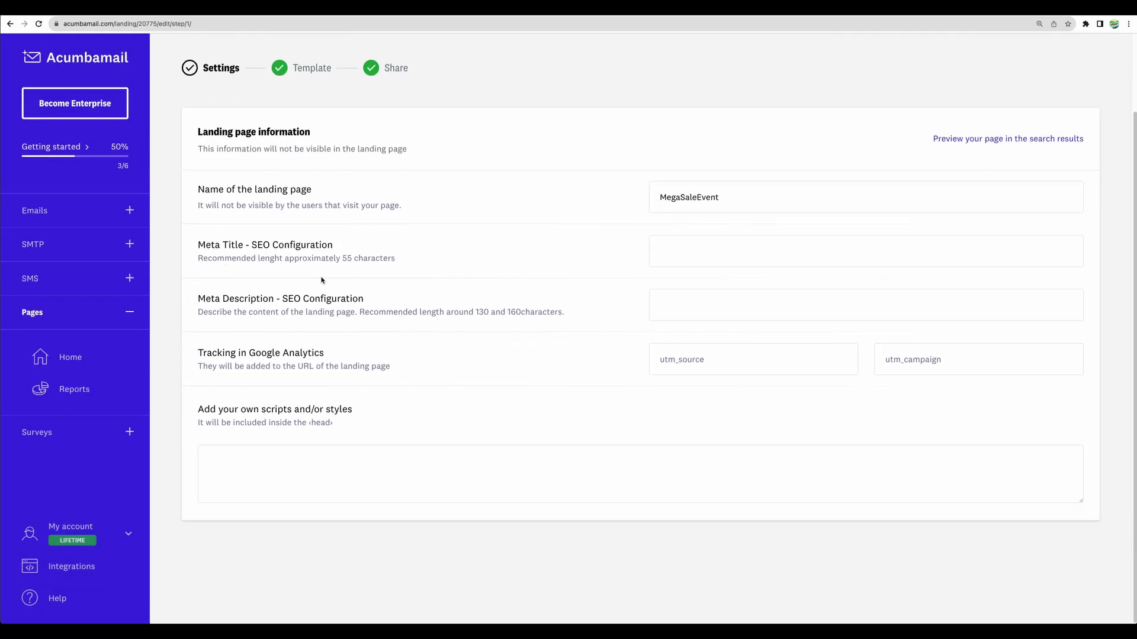
{"action": "left_click_drag", "start_coordinate": [221, 358], "coordinate": [341, 357]}
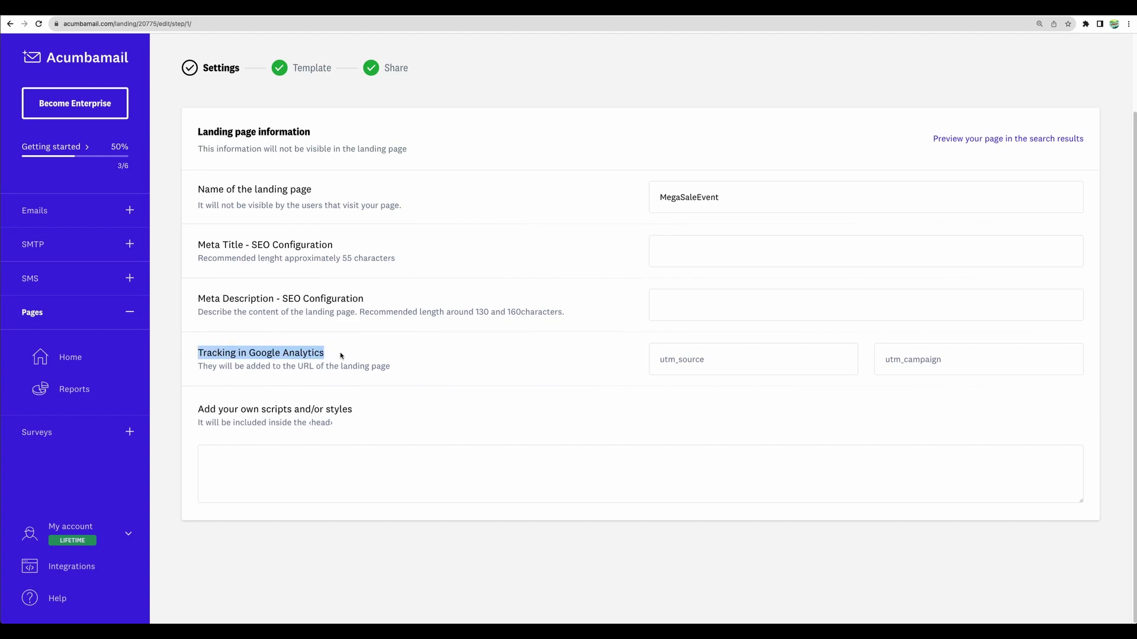
{"action": "scroll", "coordinate": [341, 355], "scroll_direction": "up", "scroll_amount": 3}
{"action": "left_click", "coordinate": [920, 81]}
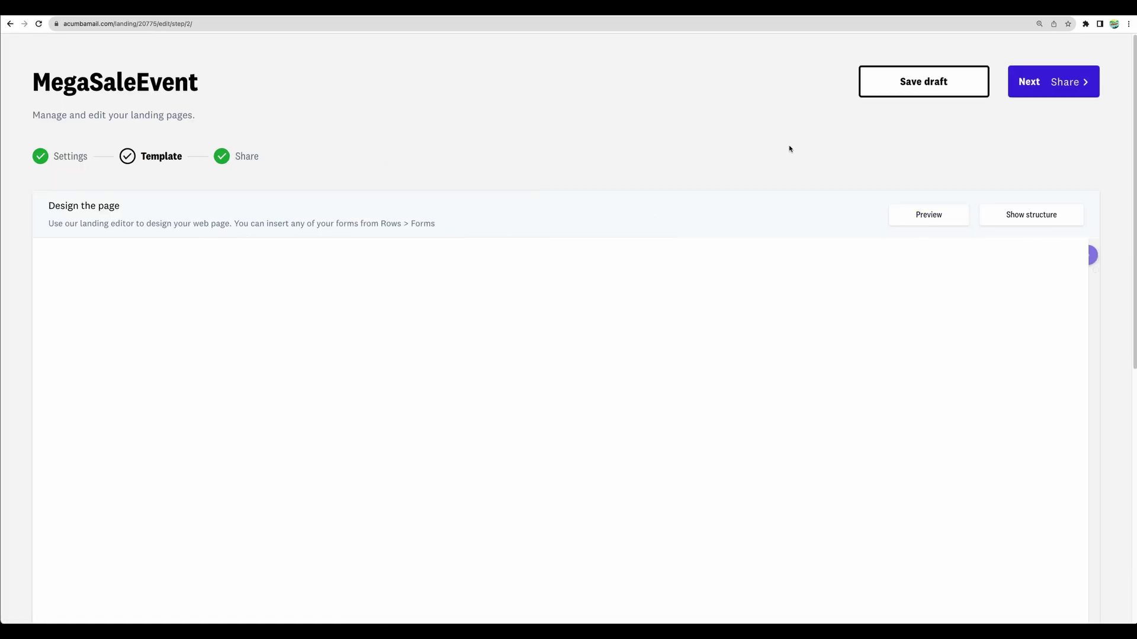
Zoom out, inspect the menu, a text block, Rows and Settings tabs, then save the design
{"action": "scroll", "coordinate": [710, 145], "scroll_direction": "down", "scroll_amount": 2}
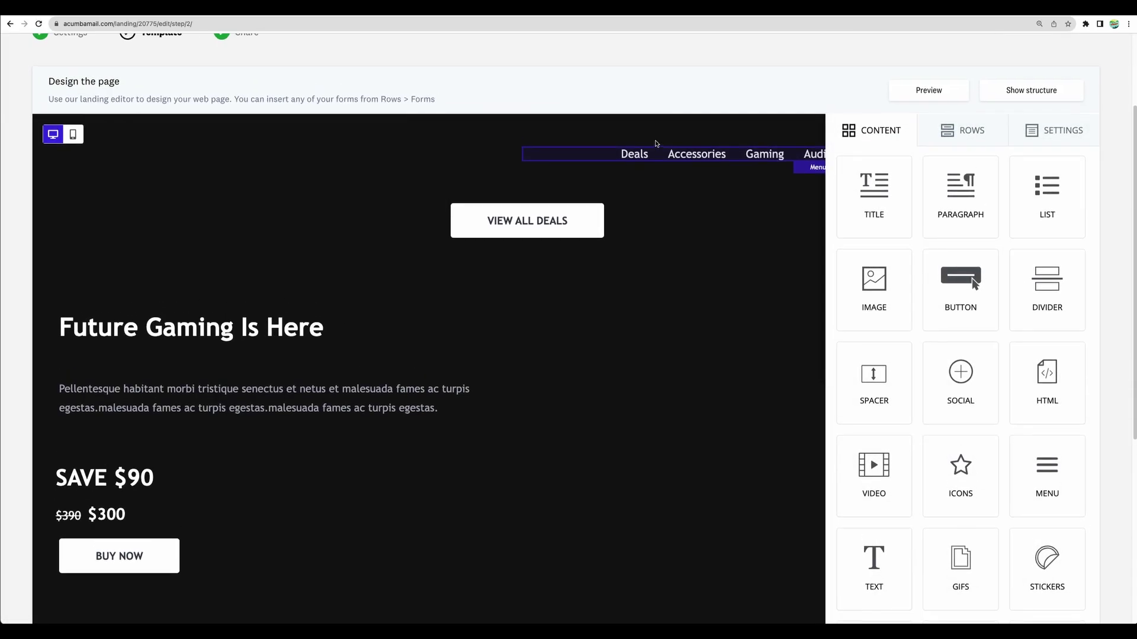
{"action": "key", "text": "ctrl+minus"}
{"action": "key", "text": "ctrl+minus"}
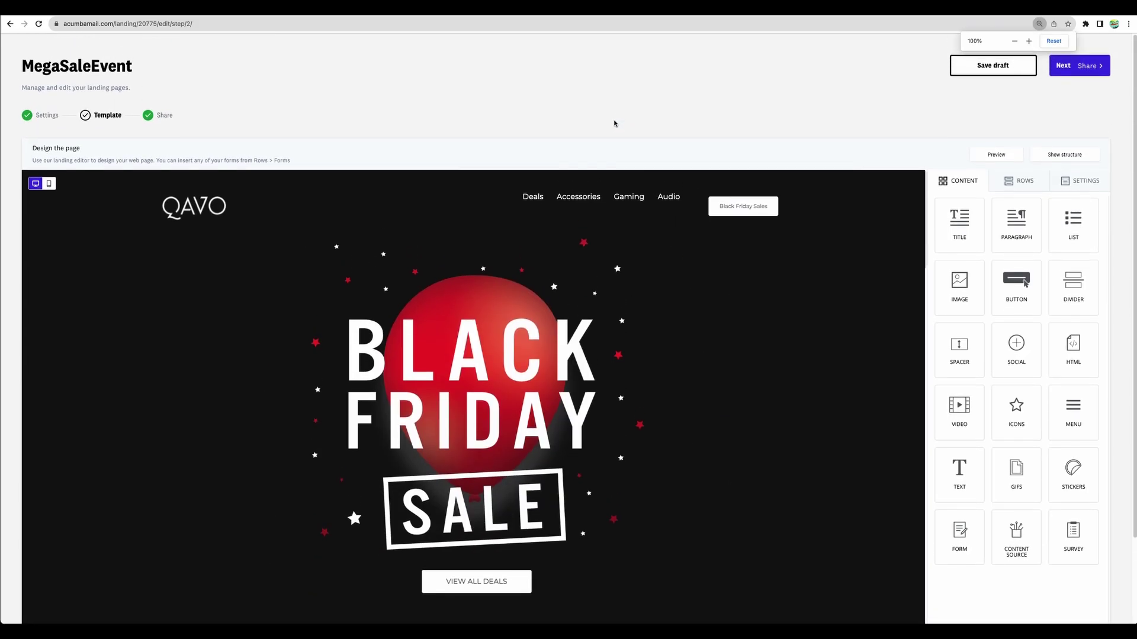
{"action": "left_click", "coordinate": [548, 201]}
{"action": "scroll", "coordinate": [581, 237], "scroll_direction": "down", "scroll_amount": 10}
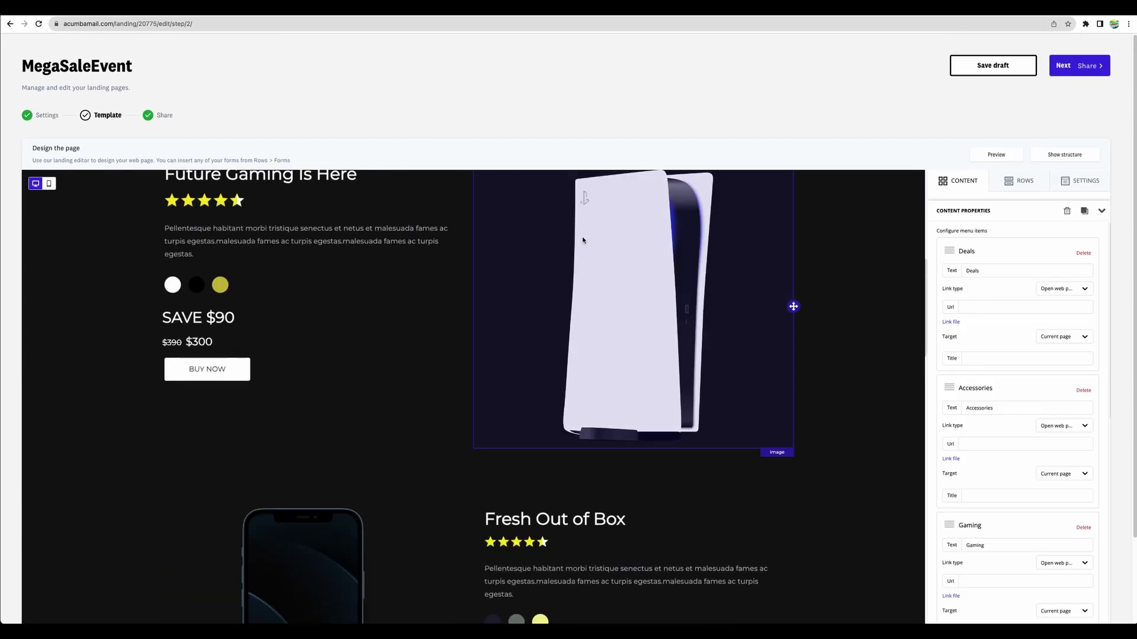
{"action": "scroll", "coordinate": [585, 256], "scroll_direction": "down", "scroll_amount": 15}
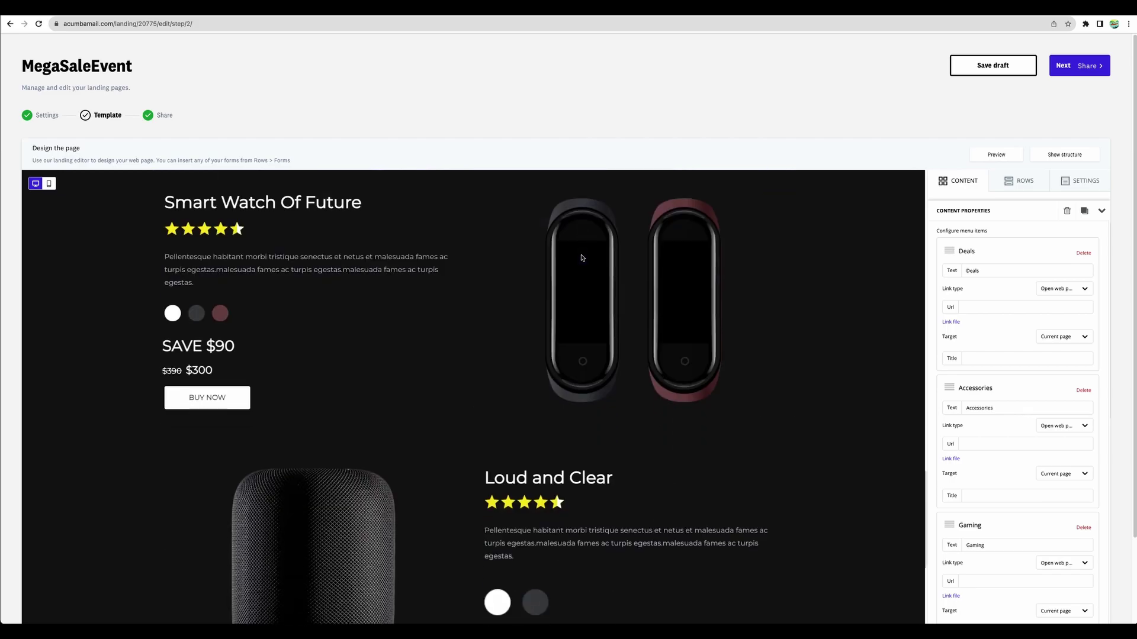
{"action": "left_click", "coordinate": [585, 256]}
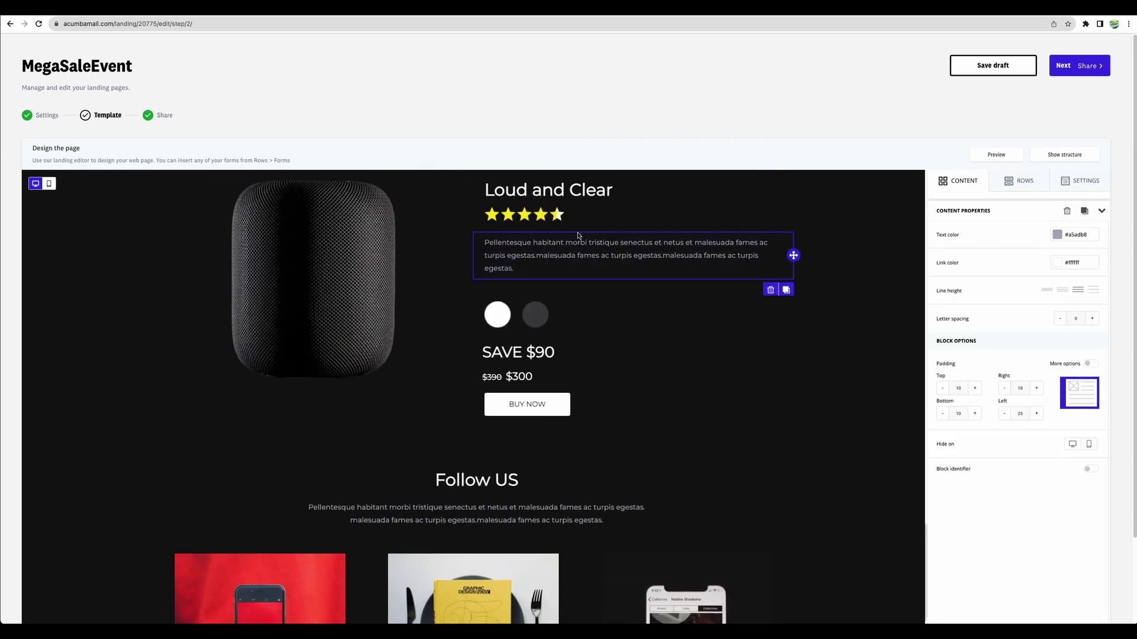
{"action": "left_click", "coordinate": [1019, 181]}
{"action": "left_click", "coordinate": [1062, 183]}
{"action": "left_click", "coordinate": [955, 181]}
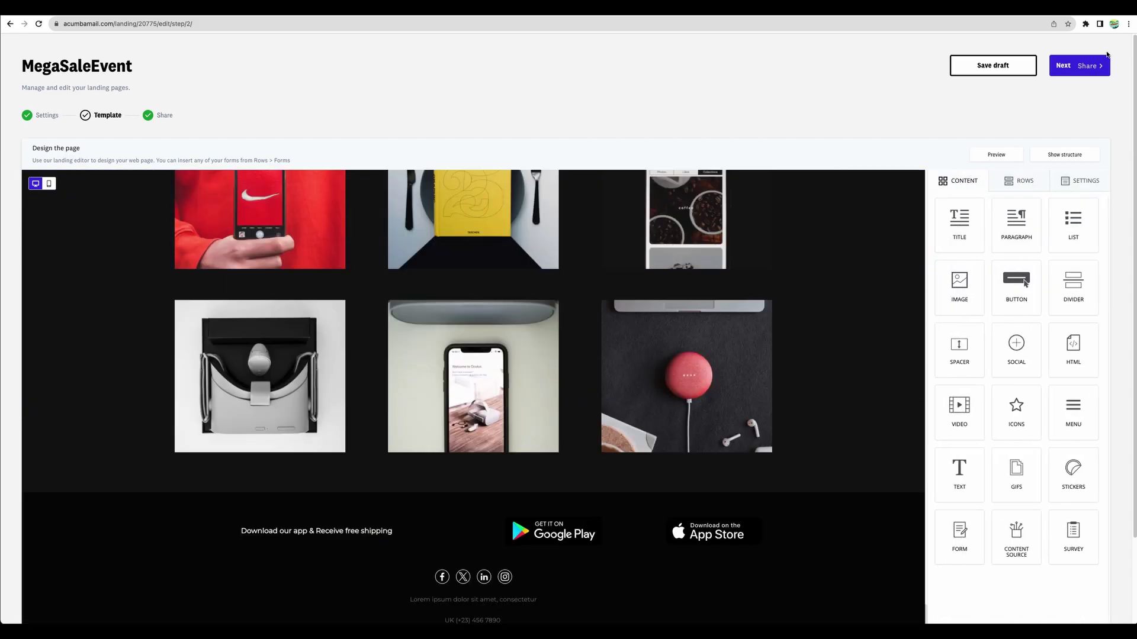
{"action": "left_click", "coordinate": [1083, 67]}
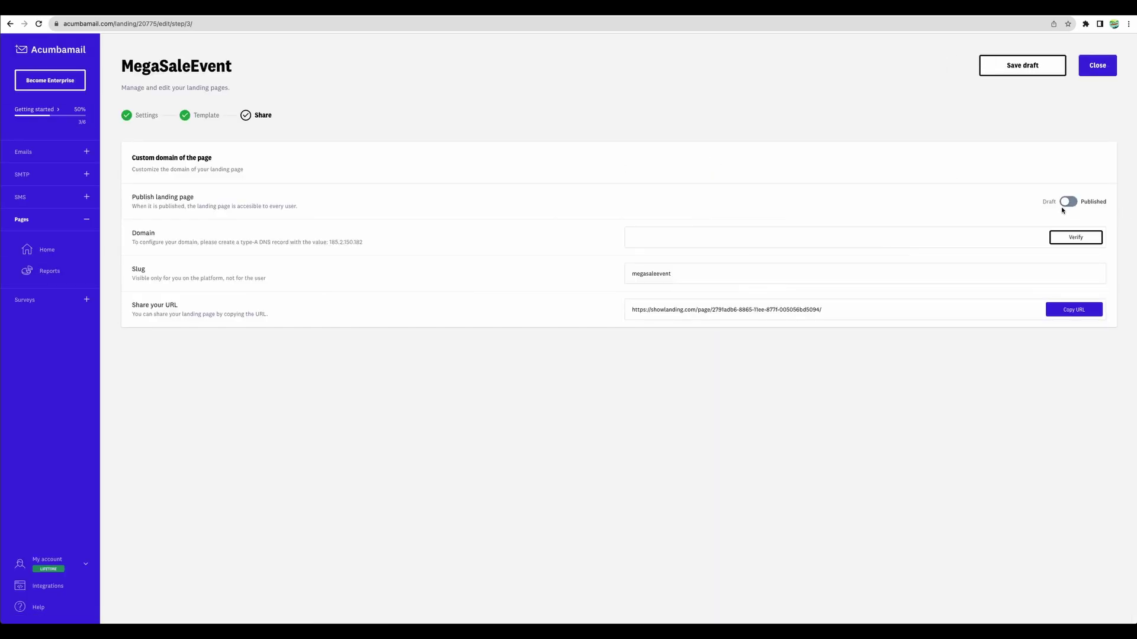
Switch MegaSaleEvent to Published, zoom in, and highlight the custom domain DNS instructions
{"action": "left_click", "coordinate": [1065, 203]}
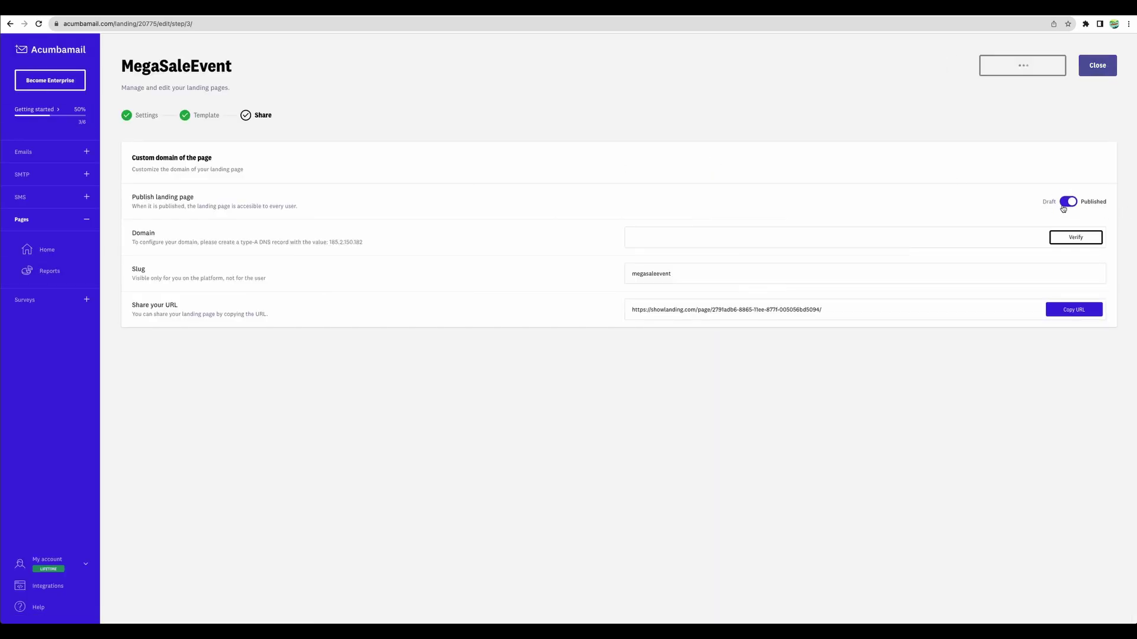
{"action": "key", "text": "super+plus"}
{"action": "key", "text": "super+plus"}
{"action": "key", "text": "super+plus"}
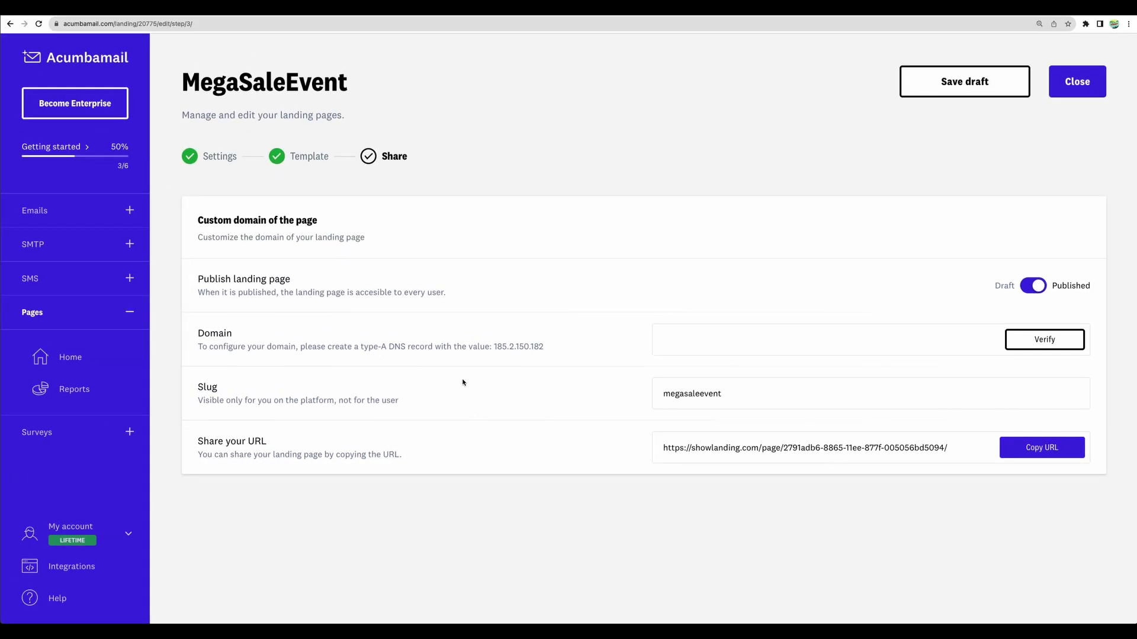
{"action": "left_click_drag", "start_coordinate": [200, 329], "coordinate": [571, 348]}
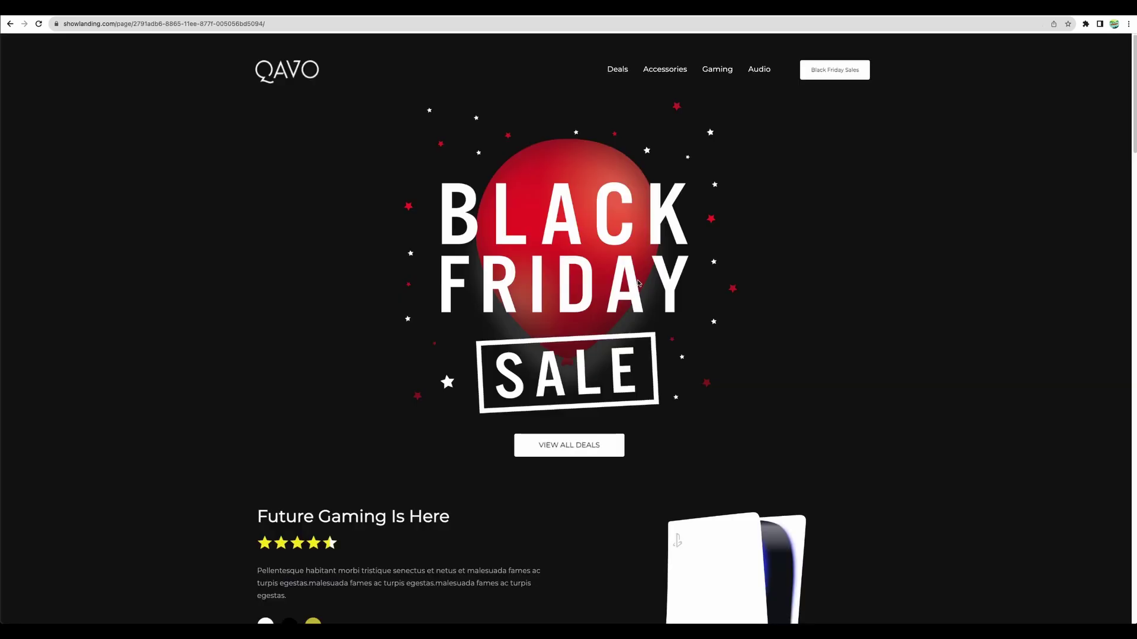
Scroll through the live MegaSaleEvent landing page at its showlanding.com URL
{"action": "scroll", "coordinate": [634, 284], "scroll_direction": "down", "scroll_amount": 10}
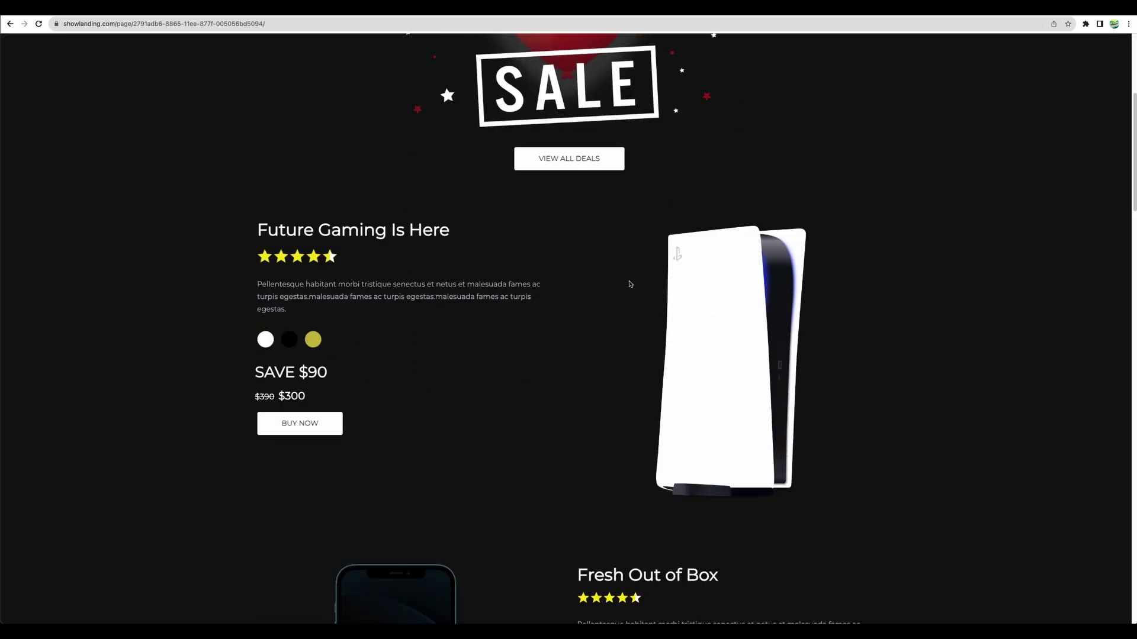
{"action": "scroll", "coordinate": [629, 284], "scroll_direction": "down", "scroll_amount": 15}
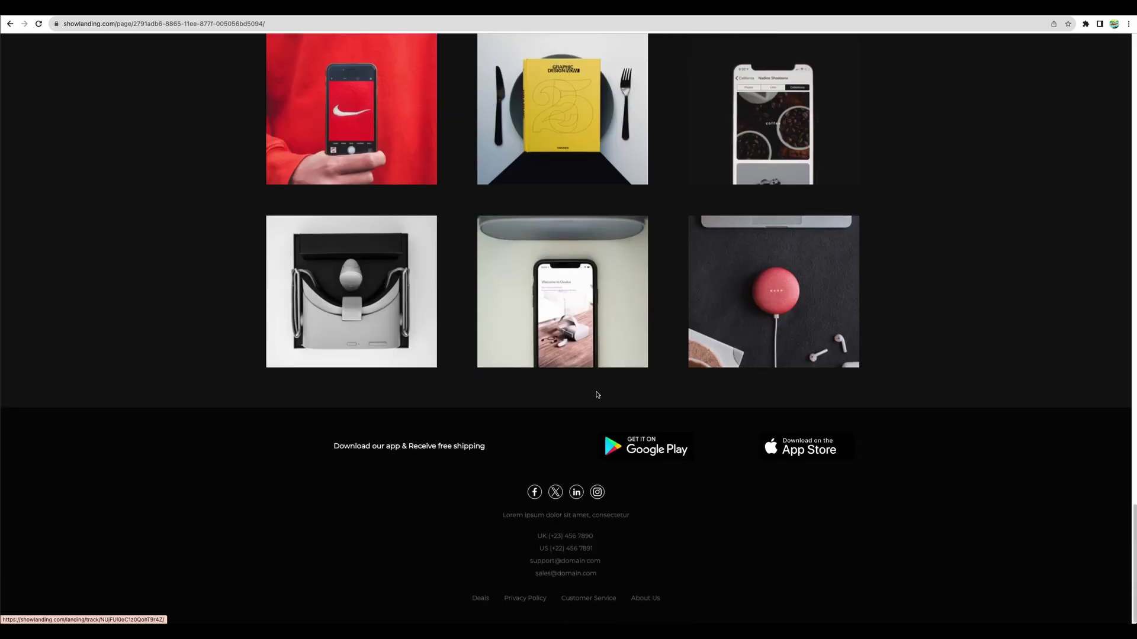
{"action": "scroll", "coordinate": [597, 393], "scroll_direction": "up", "scroll_amount": 20}
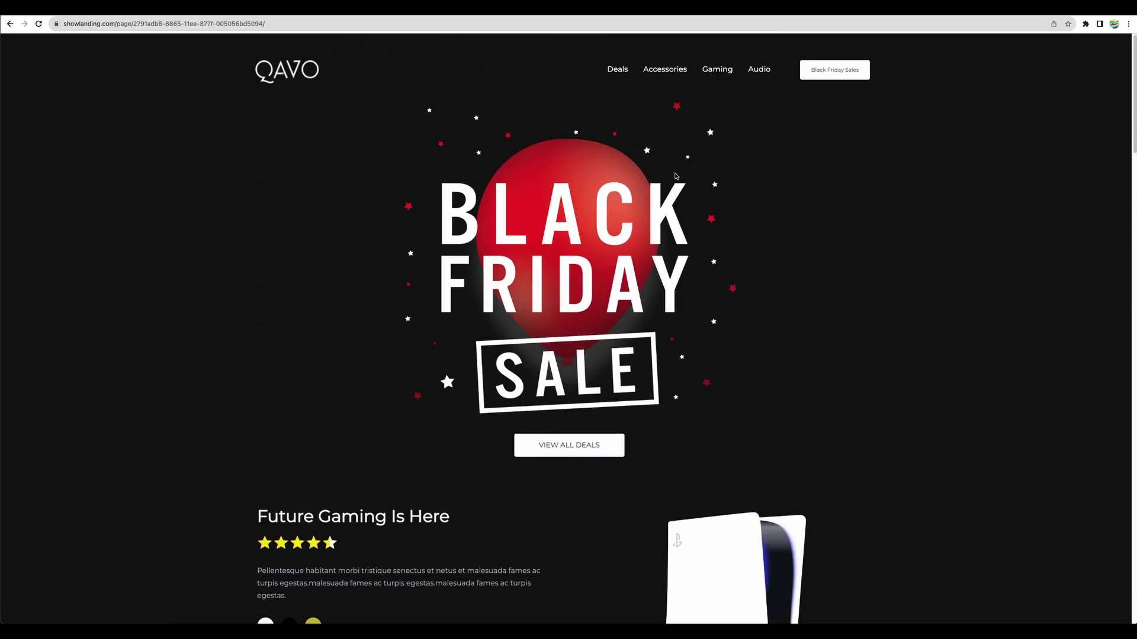
{"action": "scroll", "coordinate": [549, 313], "scroll_direction": "down", "scroll_amount": 15}
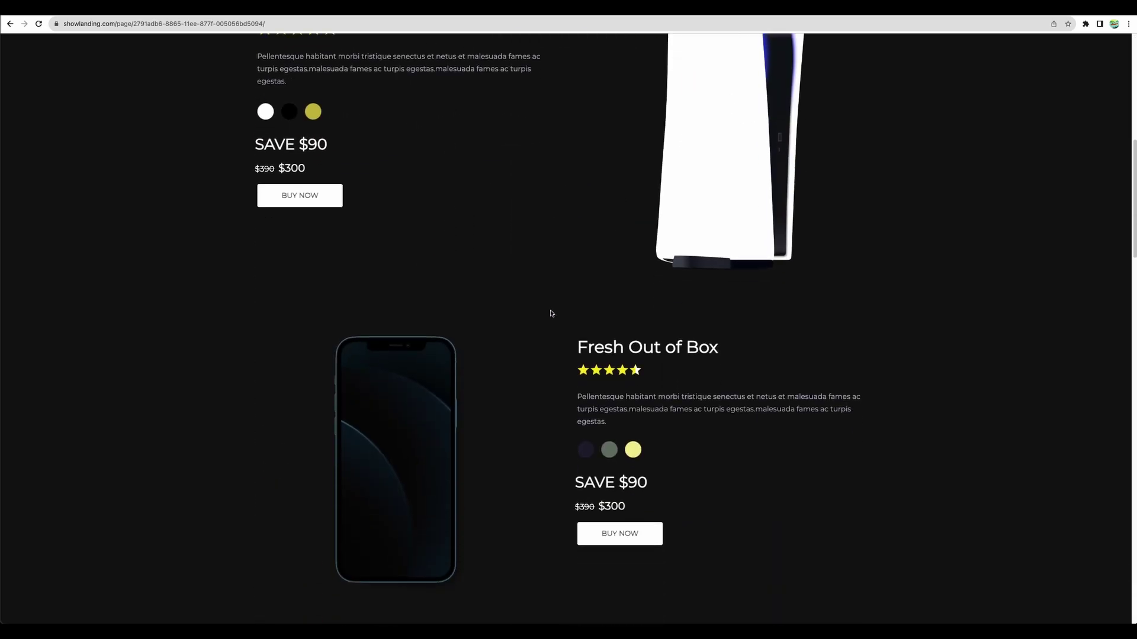
{"action": "scroll", "coordinate": [550, 313], "scroll_direction": "down", "scroll_amount": 5}
{"action": "scroll", "coordinate": [550, 313], "scroll_direction": "up", "scroll_amount": 20}
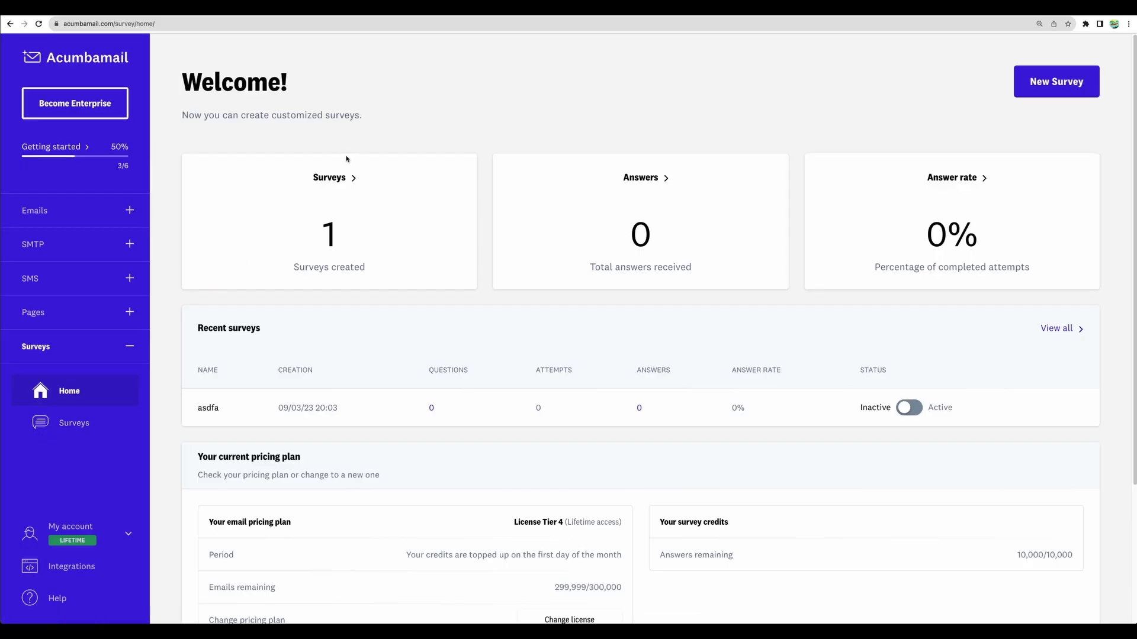
Create a new survey named 'newssurvey'
{"action": "left_click", "coordinate": [1056, 81]}
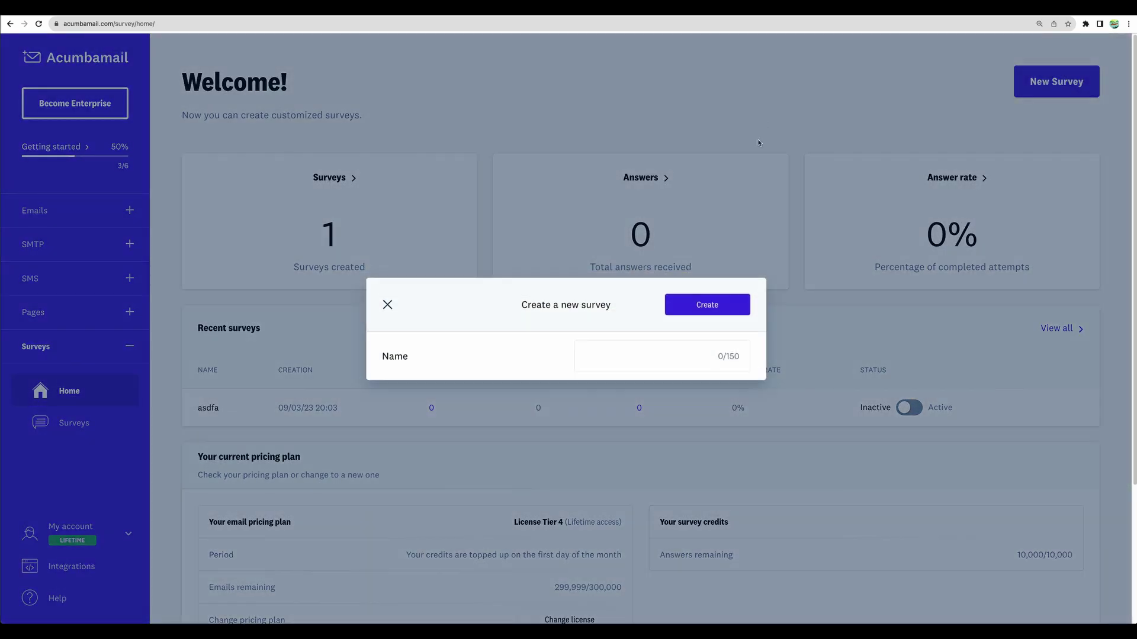
{"action": "type", "text": "newssurvey"}
{"action": "left_click", "coordinate": [721, 306]}
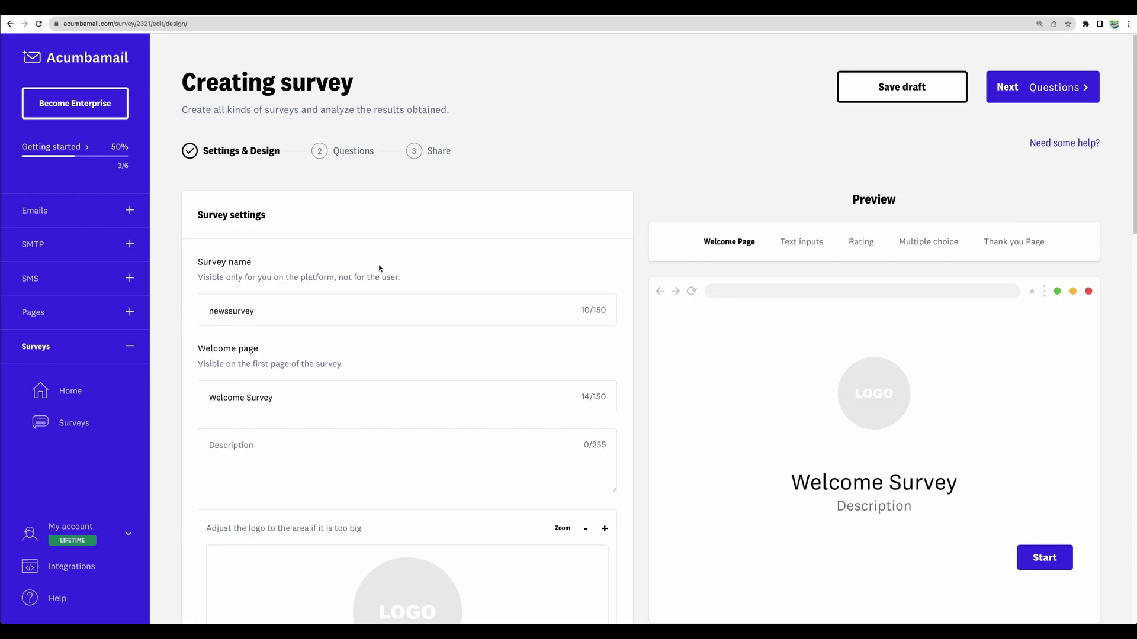
Review the survey settings, preview a text input question, and continue to Questions
{"action": "scroll", "coordinate": [379, 268], "scroll_direction": "down", "scroll_amount": 10}
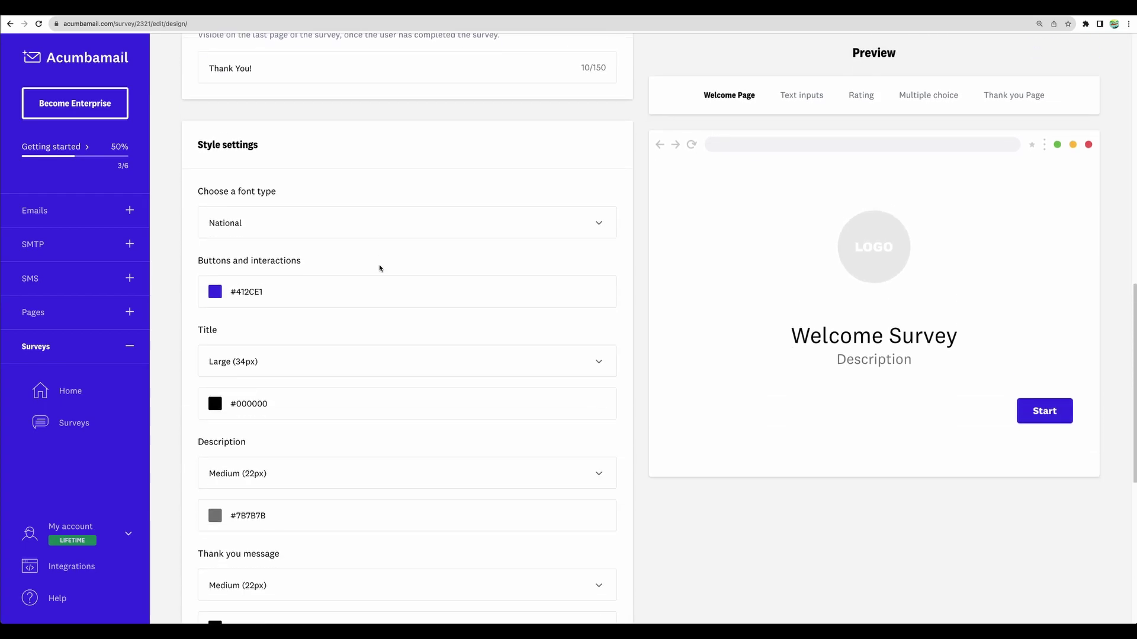
{"action": "scroll", "coordinate": [379, 268], "scroll_direction": "down", "scroll_amount": 5}
{"action": "scroll", "coordinate": [533, 264], "scroll_direction": "up", "scroll_amount": 15}
{"action": "scroll", "coordinate": [764, 193], "scroll_direction": "down", "scroll_amount": 1}
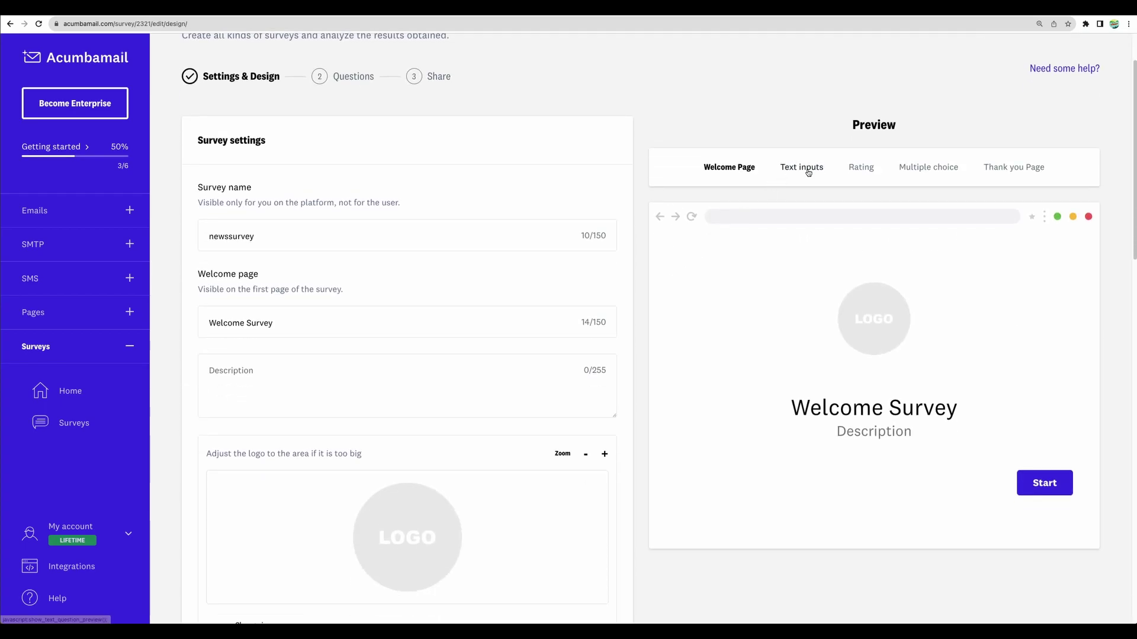
{"action": "left_click", "coordinate": [808, 173]}
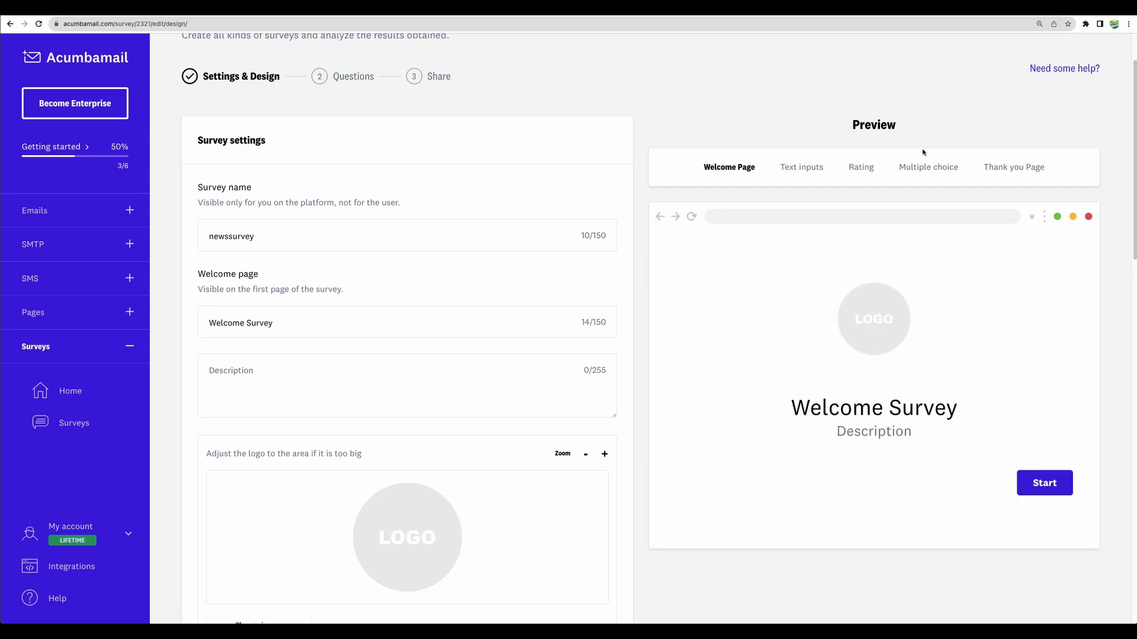
{"action": "scroll", "coordinate": [922, 152], "scroll_direction": "up", "scroll_amount": 2}
{"action": "left_click", "coordinate": [1054, 87]}
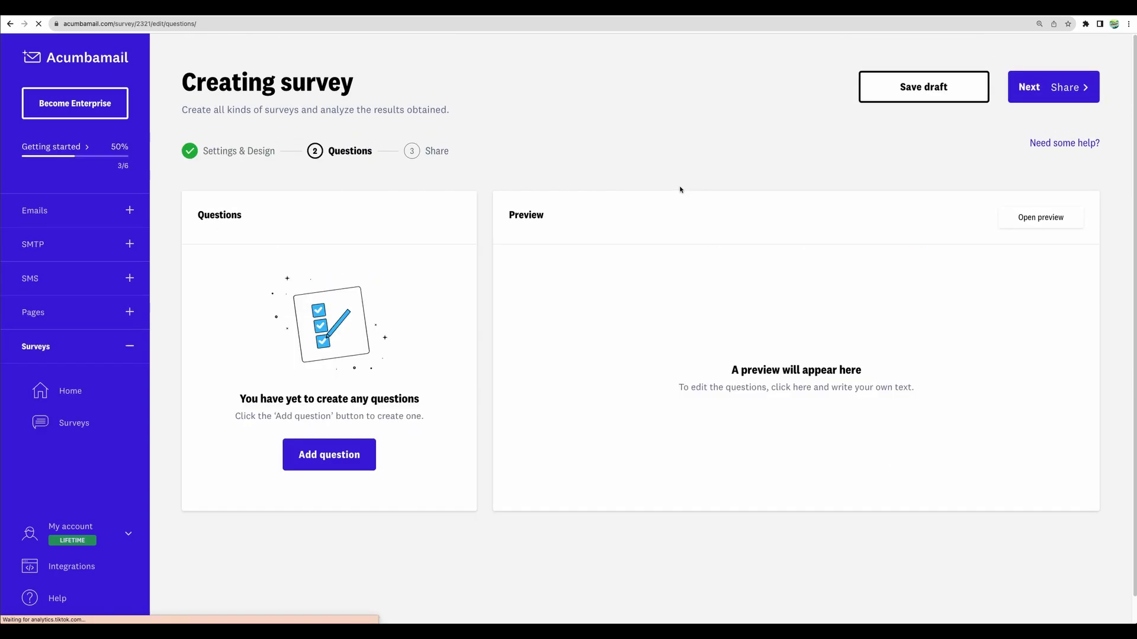
Add a short-text question and a star rating question to newssurvey, then continue to Share
{"action": "left_click", "coordinate": [330, 464]}
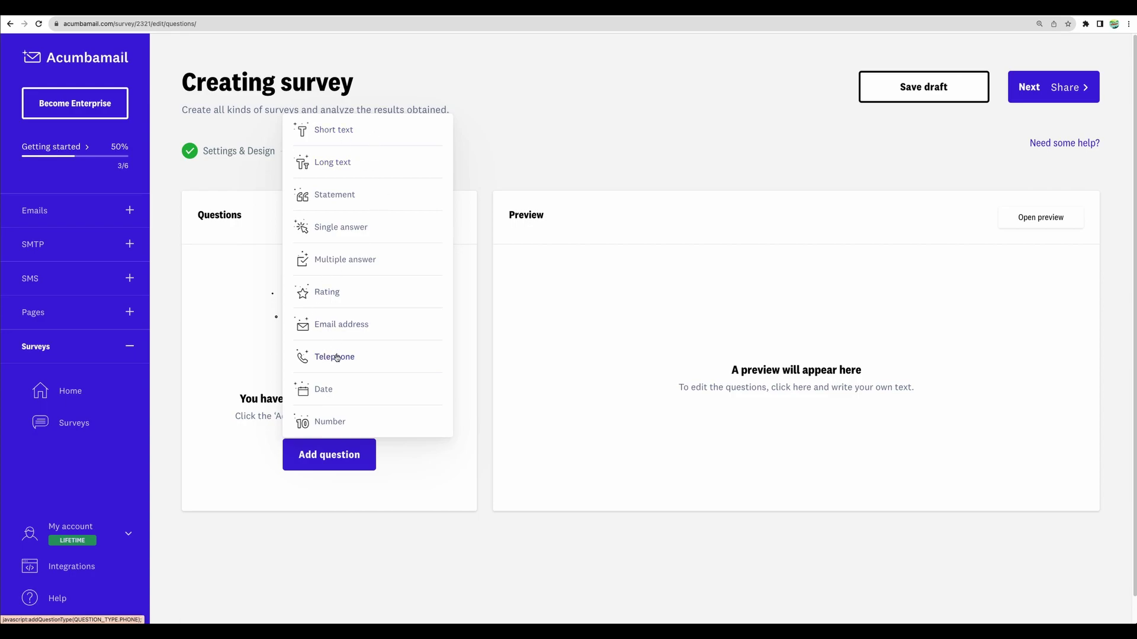
{"action": "left_click", "coordinate": [334, 130]}
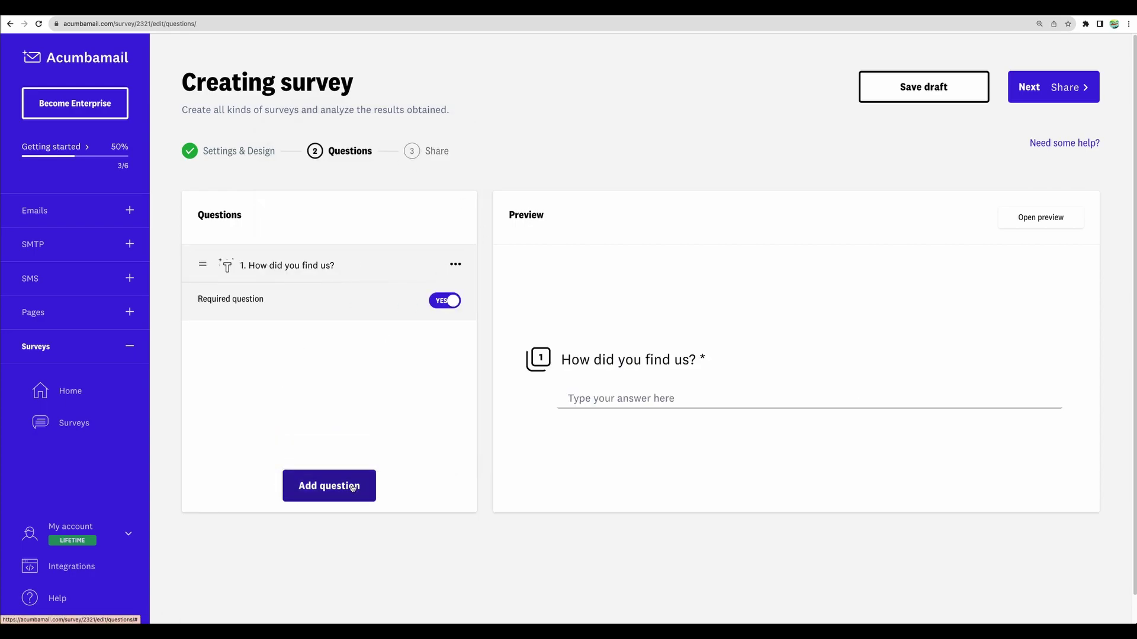
{"action": "left_click", "coordinate": [352, 486]}
{"action": "left_click", "coordinate": [377, 325]}
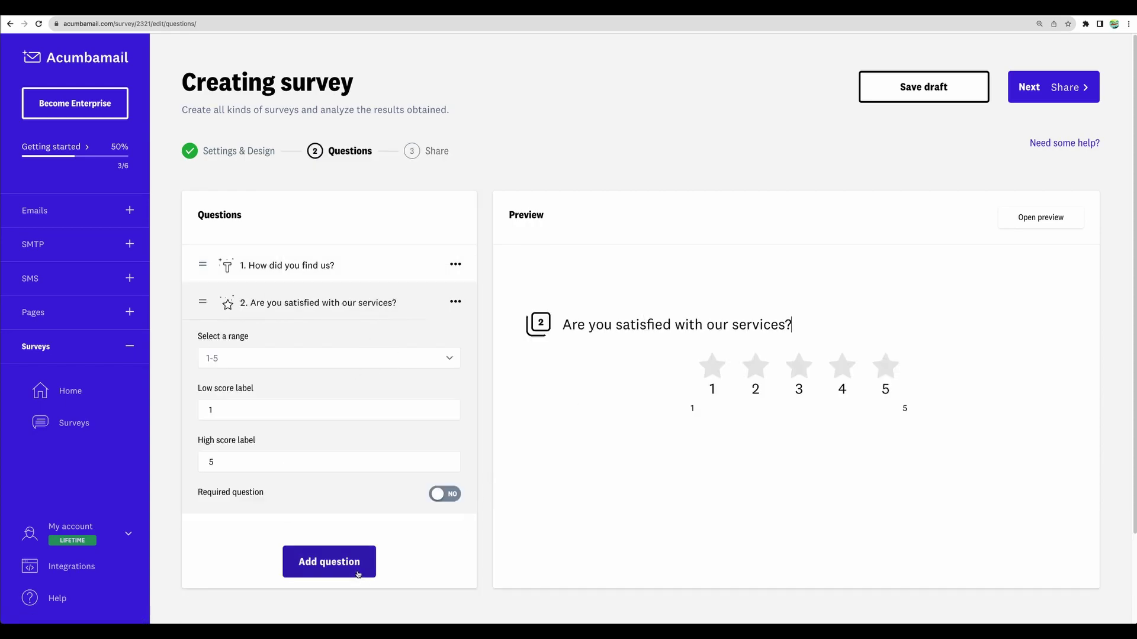
{"action": "left_click", "coordinate": [1062, 95]}
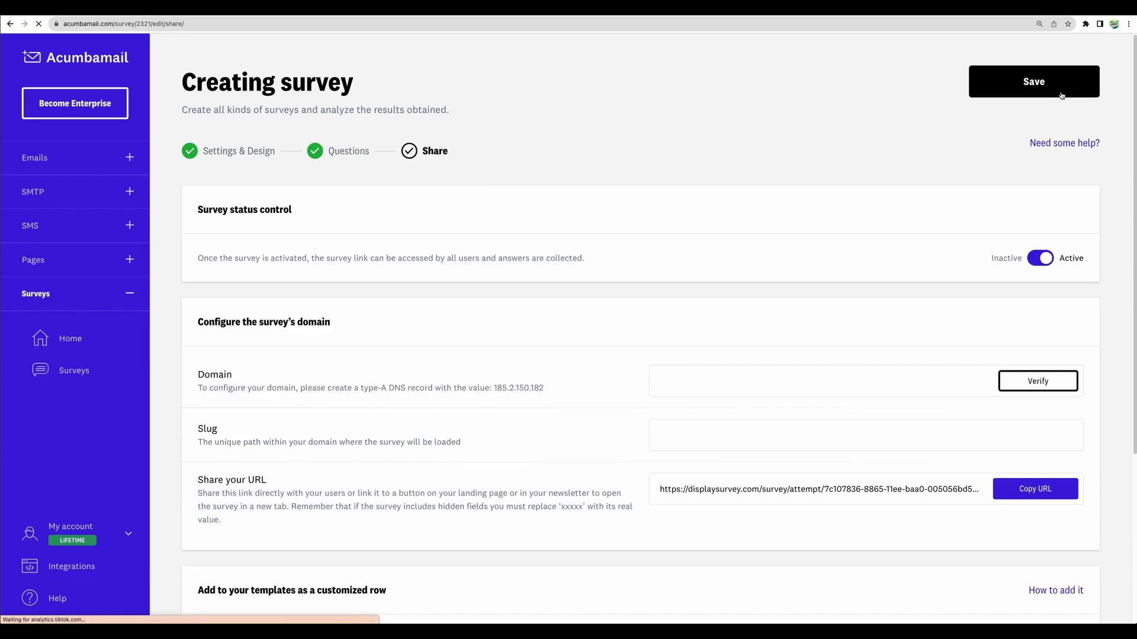
Open the survey link, answer 'twitter', send the response, and close the survey tab
{"action": "scroll", "coordinate": [1028, 428], "scroll_direction": "down", "scroll_amount": 1}
{"action": "left_click", "coordinate": [1028, 427]}
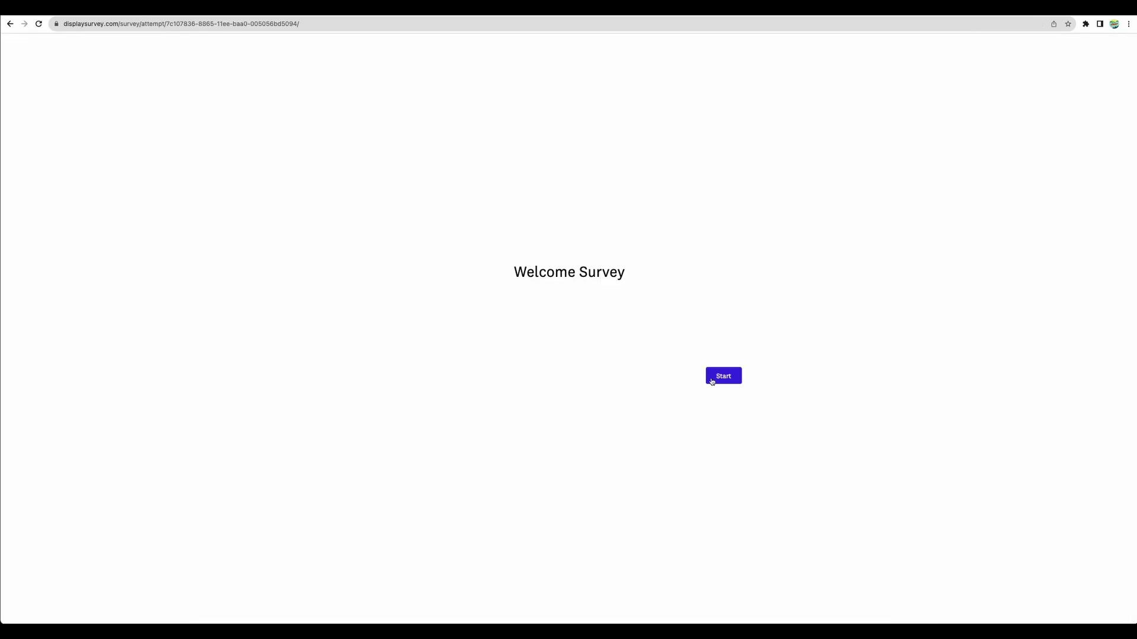
{"action": "left_click", "coordinate": [711, 382]}
{"action": "left_click", "coordinate": [503, 336]}
{"action": "type", "text": "twitter"}
{"action": "left_click", "coordinate": [688, 372]}
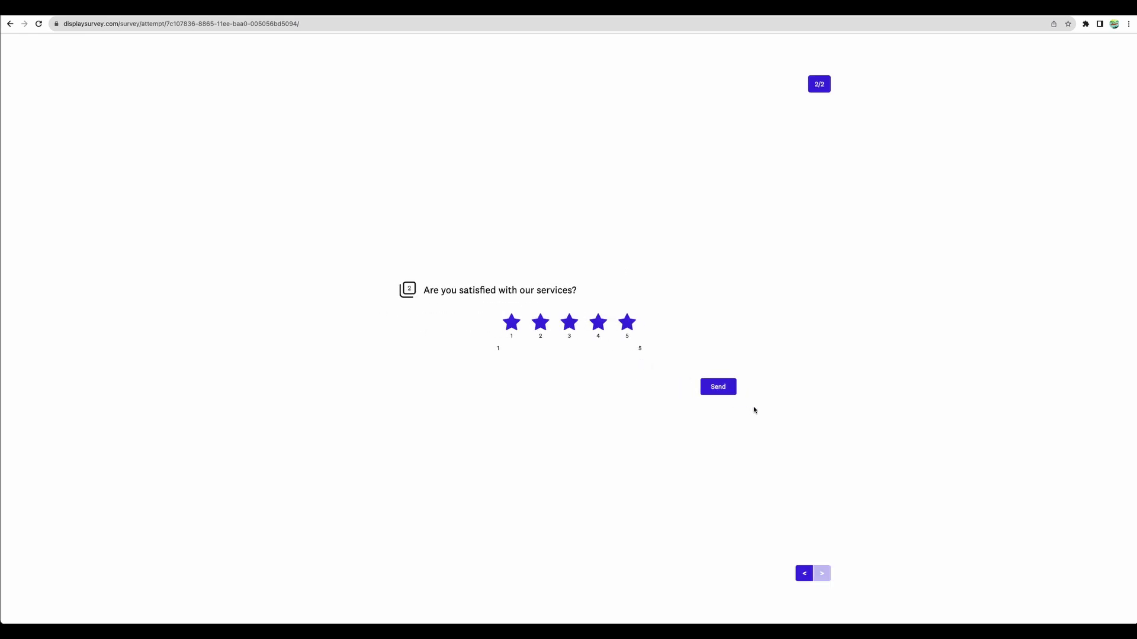
{"action": "left_click", "coordinate": [718, 387]}
{"action": "key", "text": "super+w"}
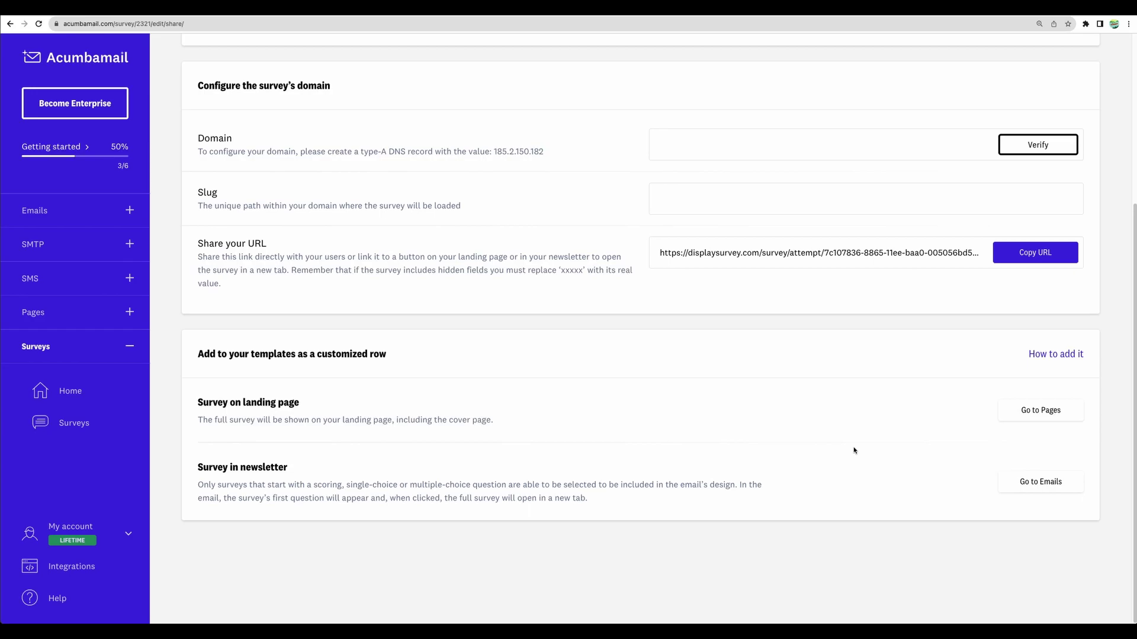
Highlight the Survey on landing page and Survey in newsletter options, then go to landing pages
{"action": "key", "text": "super+plus"}
{"action": "scroll", "coordinate": [561, 429], "scroll_direction": "down", "scroll_amount": 2}
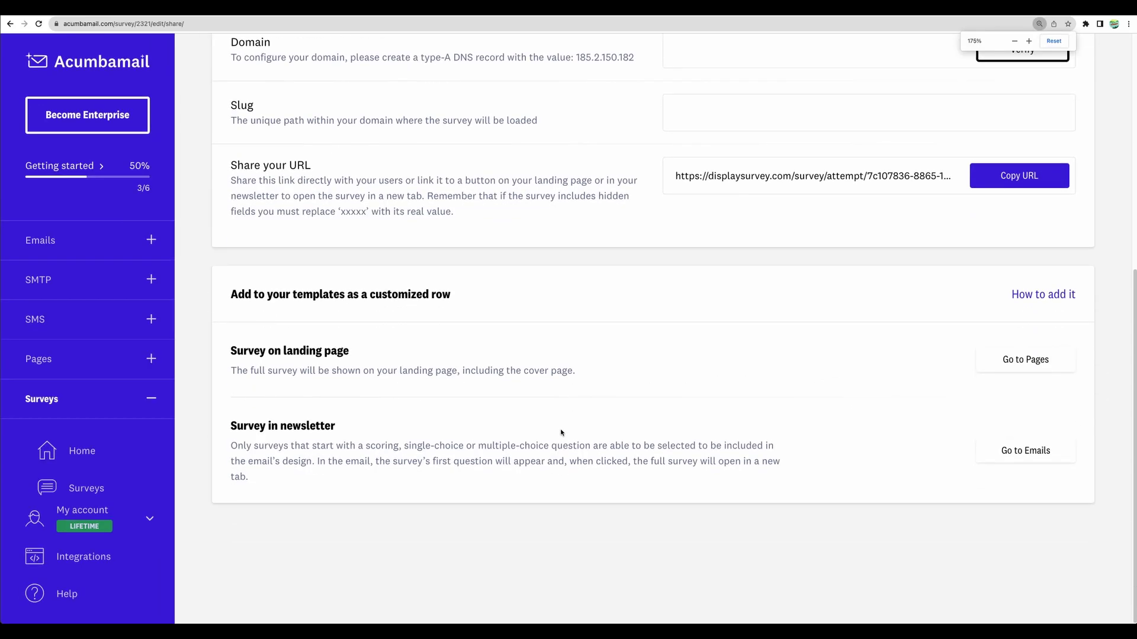
{"action": "left_click_drag", "start_coordinate": [230, 352], "coordinate": [391, 349]}
{"action": "left_click_drag", "start_coordinate": [229, 427], "coordinate": [375, 430]}
{"action": "left_click", "coordinate": [376, 430]}
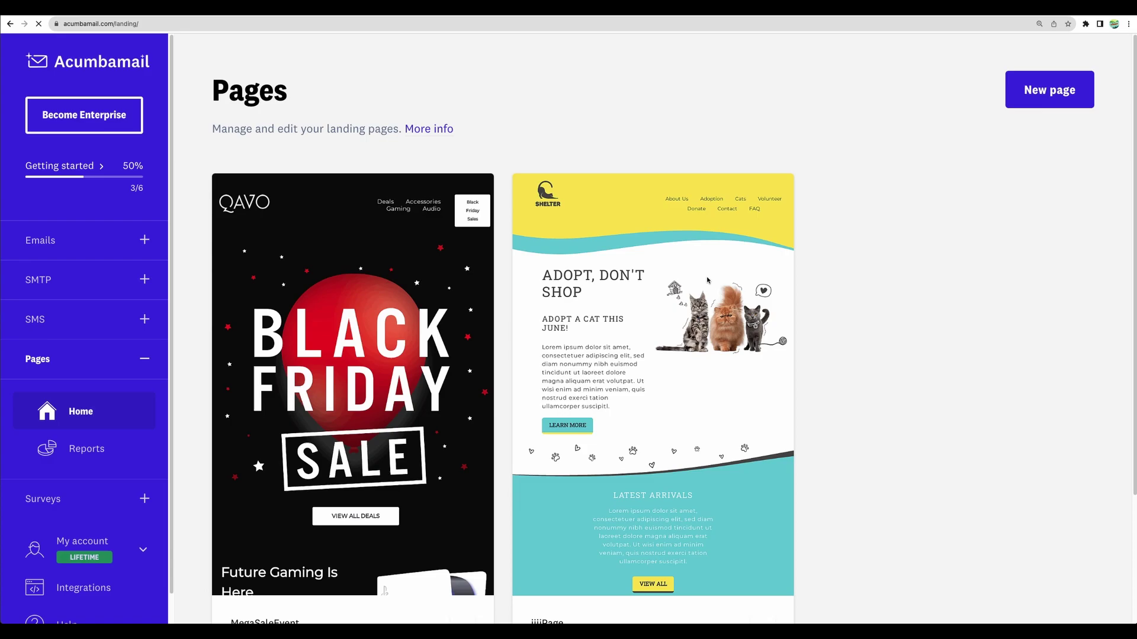
Open MegaSaleEvent's design step and scroll through its QAVO Black Friday template at normal zoom
{"action": "mouse_move", "coordinate": [371, 322]}
{"action": "left_click", "coordinate": [365, 373]}
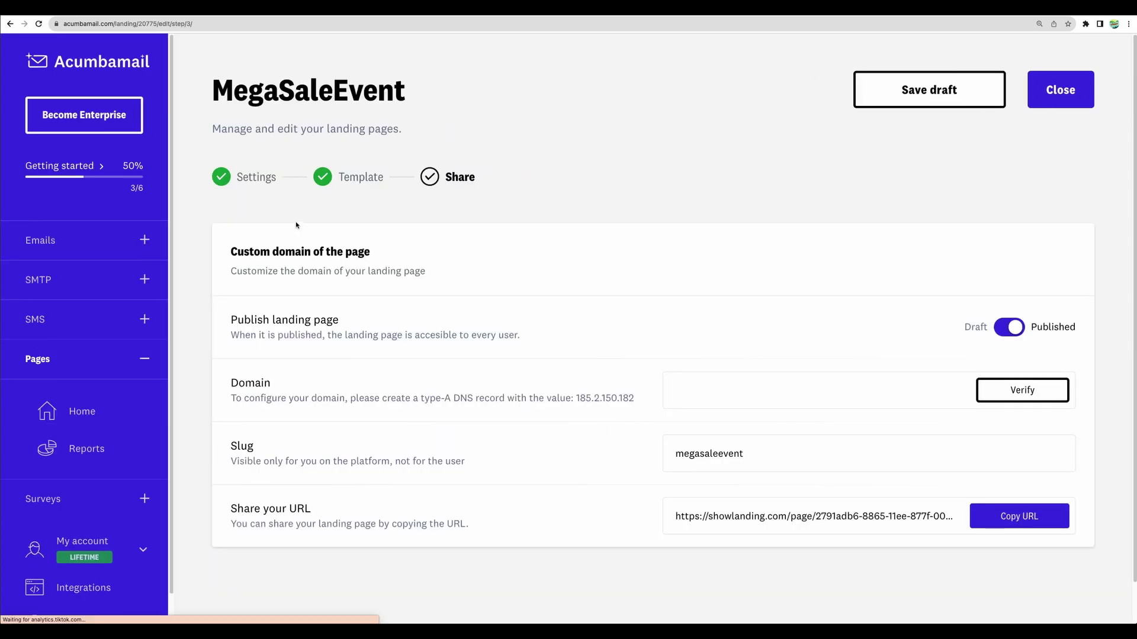
{"action": "left_click", "coordinate": [350, 177]}
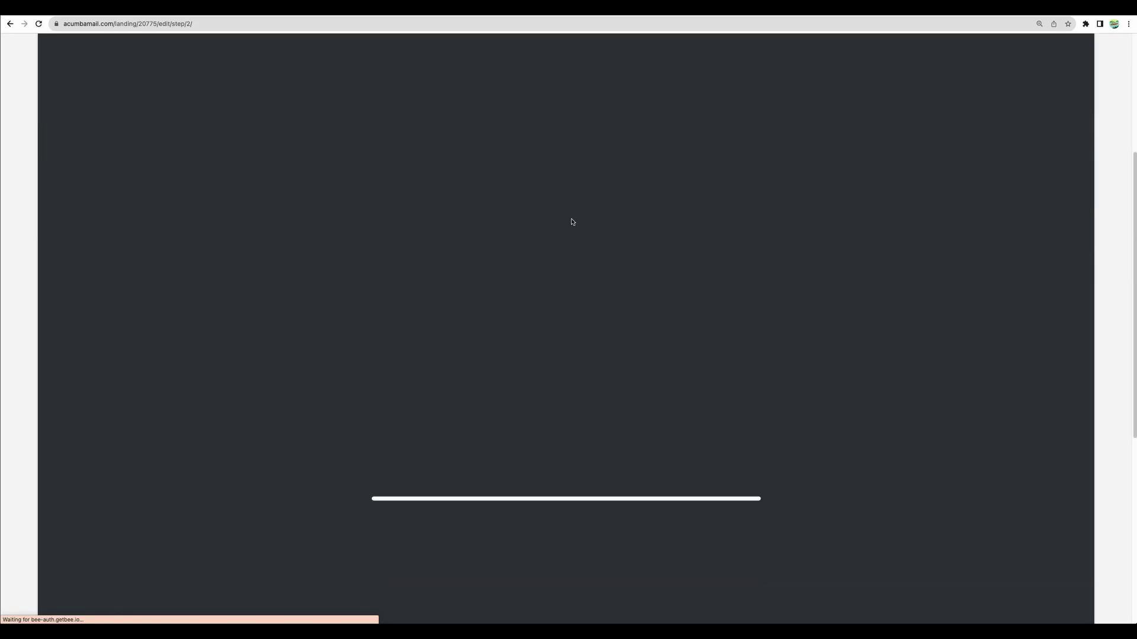
{"action": "scroll", "coordinate": [572, 222], "scroll_direction": "down", "scroll_amount": 3}
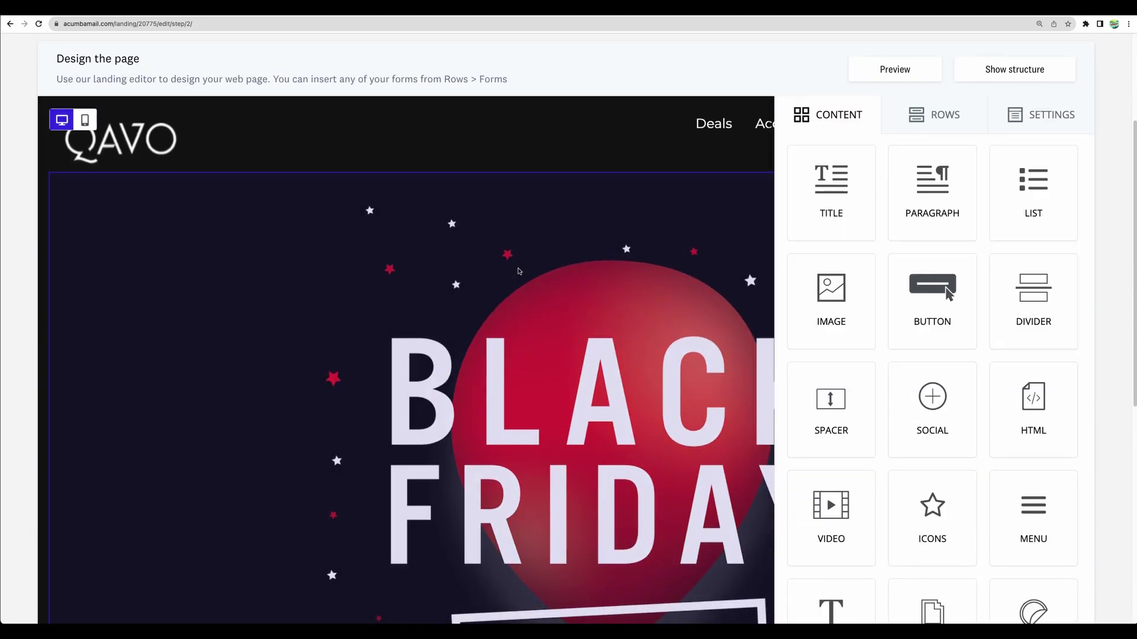
{"action": "scroll", "coordinate": [549, 253], "scroll_direction": "down", "scroll_amount": 15}
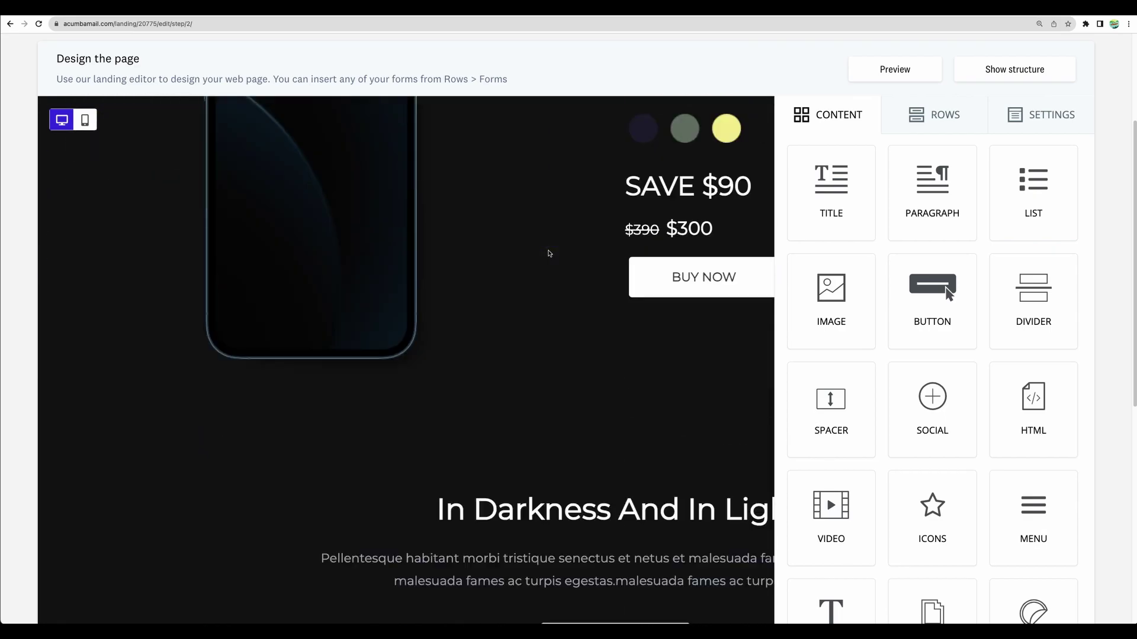
{"action": "key", "text": "ctrl+0"}
{"action": "scroll", "coordinate": [639, 305], "scroll_direction": "up", "scroll_amount": 10}
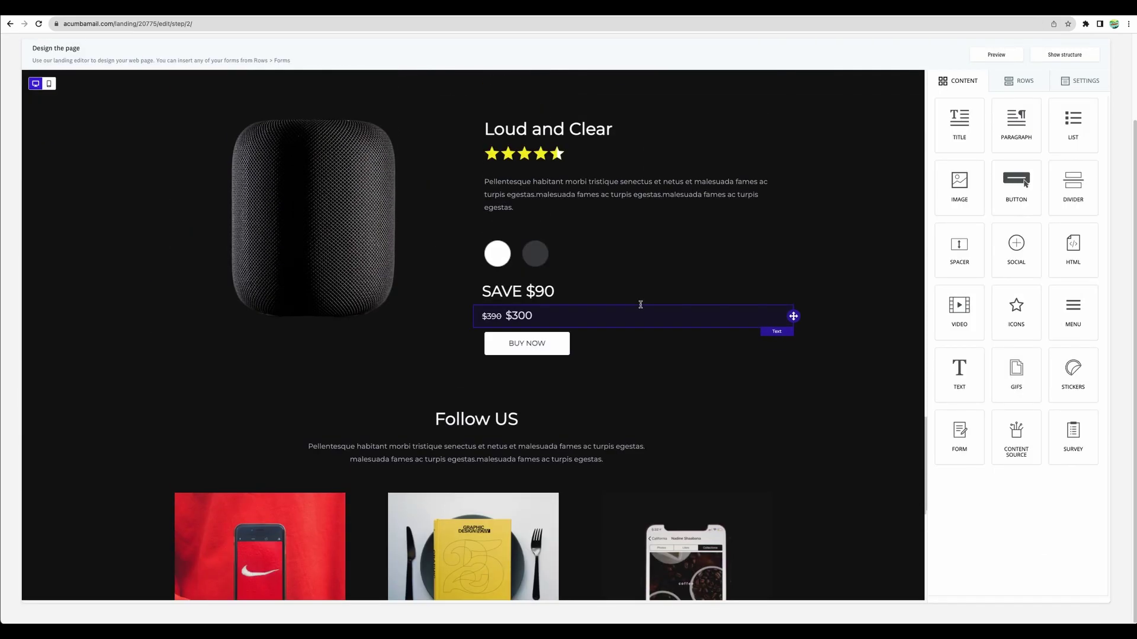
{"action": "scroll", "coordinate": [531, 345], "scroll_direction": "down", "scroll_amount": 8}
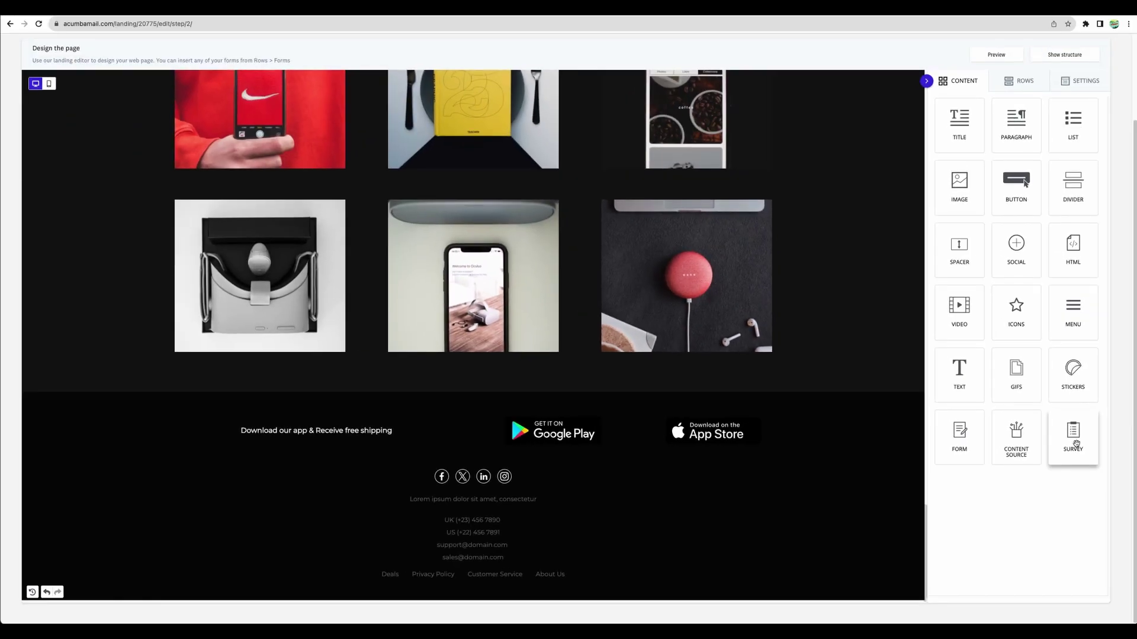
Drop a survey block above the app-download row, link it to newssurvey, and save the design
{"action": "left_click_drag", "start_coordinate": [1075, 444], "coordinate": [540, 400]}
{"action": "left_click", "coordinate": [468, 444]}
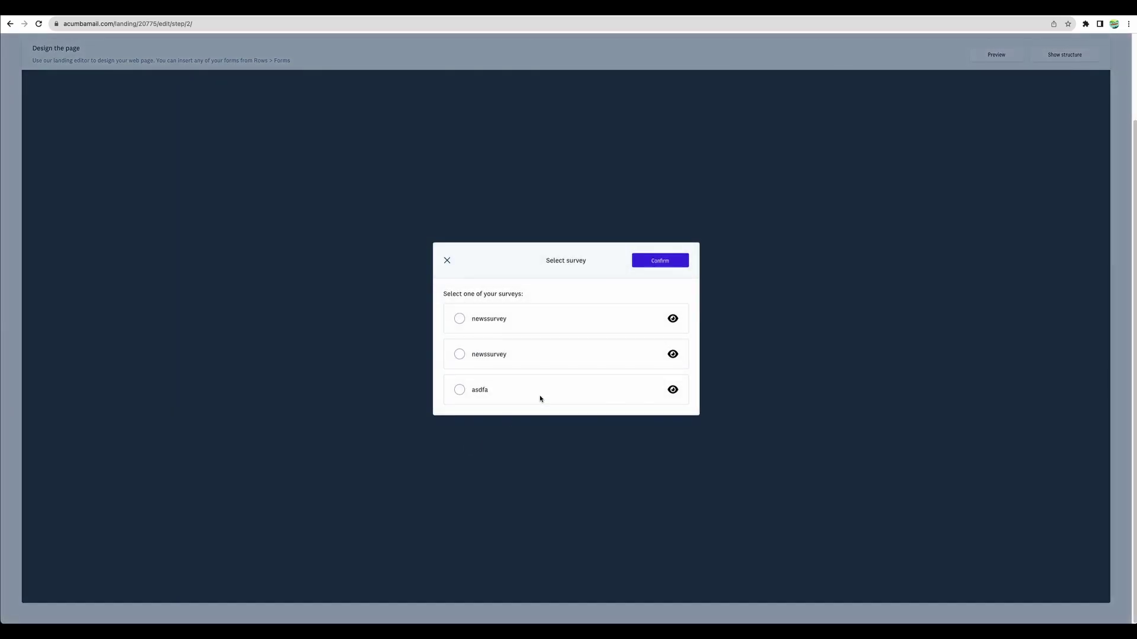
{"action": "left_click", "coordinate": [480, 319]}
{"action": "left_click", "coordinate": [663, 261]}
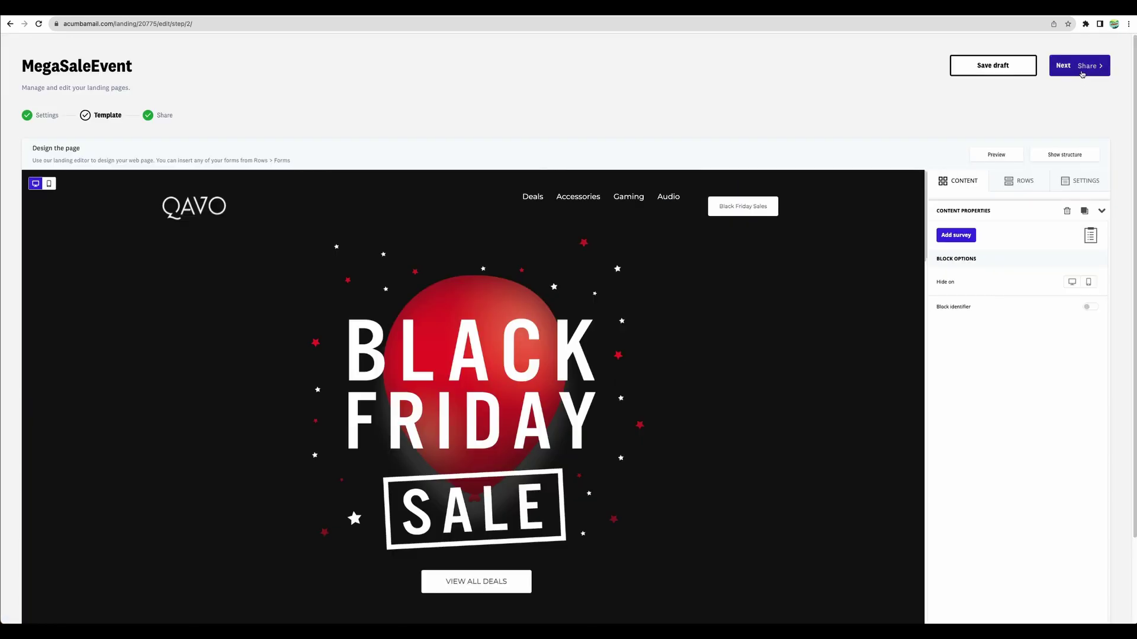
{"action": "left_click", "coordinate": [1084, 66]}
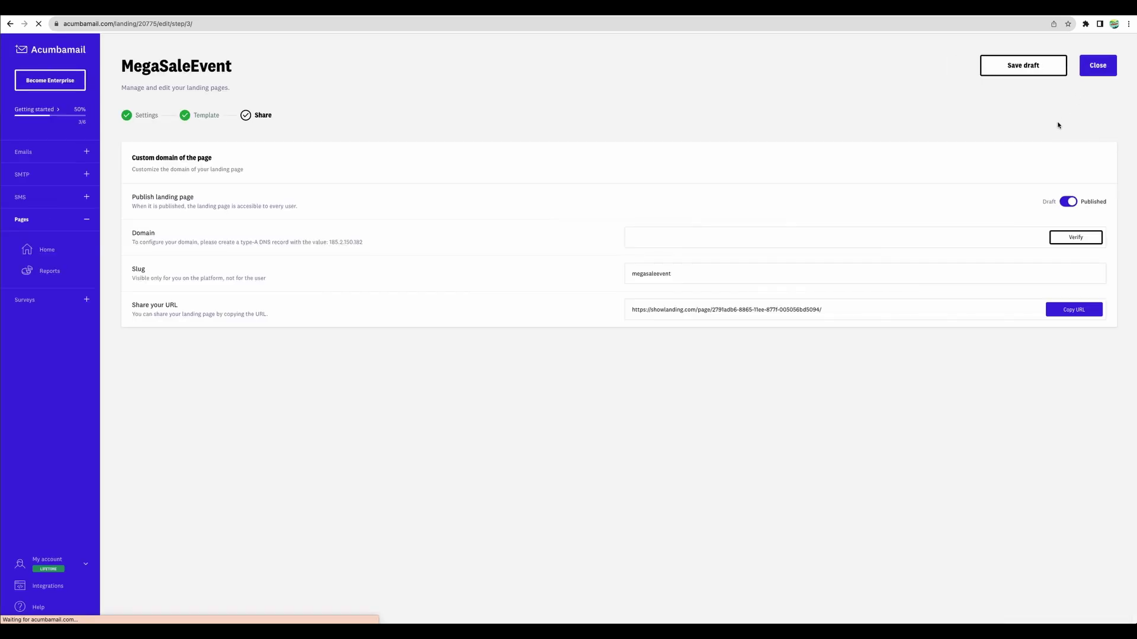
Open the published MegaSaleEvent page and scroll down to its embedded survey
{"action": "left_click", "coordinate": [1061, 315]}
{"action": "scroll", "coordinate": [585, 379], "scroll_direction": "down", "scroll_amount": 15}
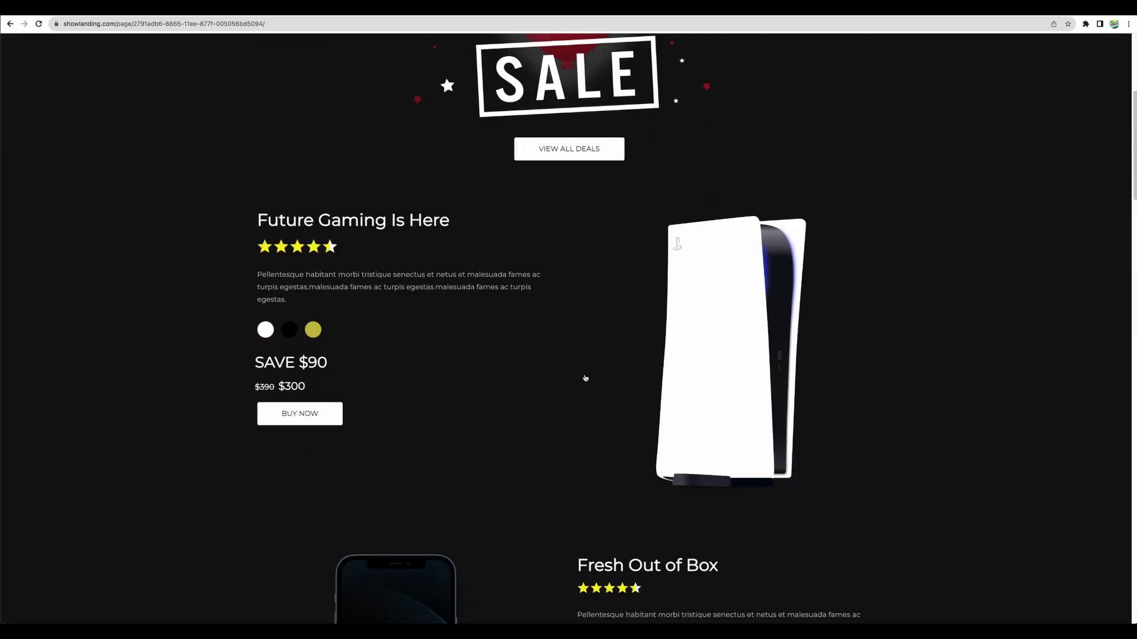
{"action": "scroll", "coordinate": [585, 378], "scroll_direction": "down", "scroll_amount": 20}
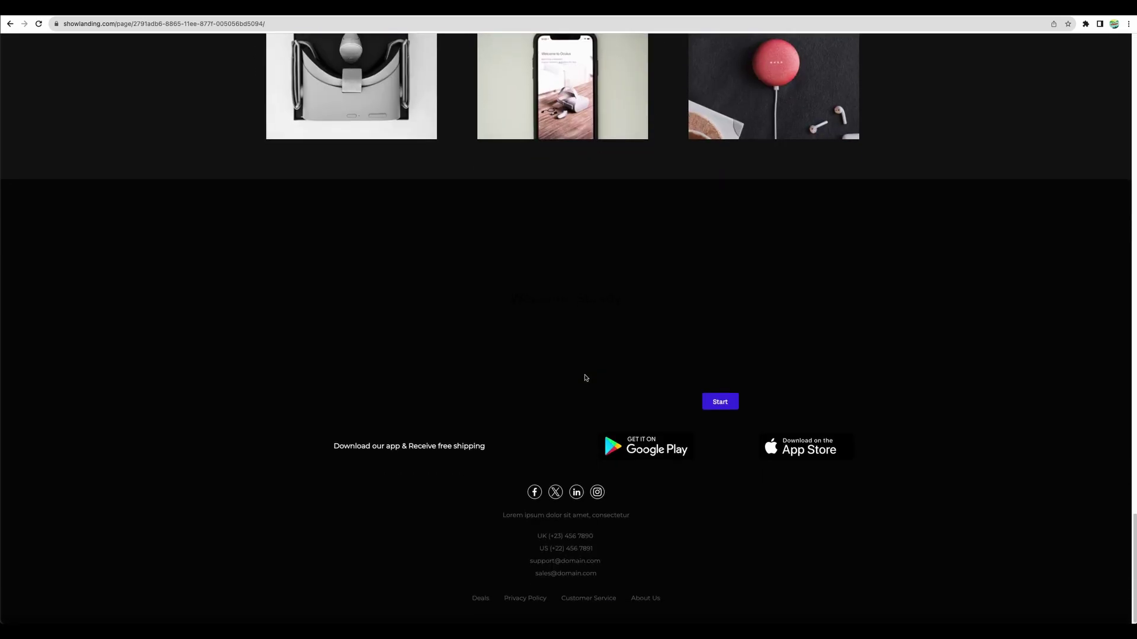
Answer the embedded survey with 'twitter' and give it a five-star rating
{"action": "left_click", "coordinate": [720, 402]}
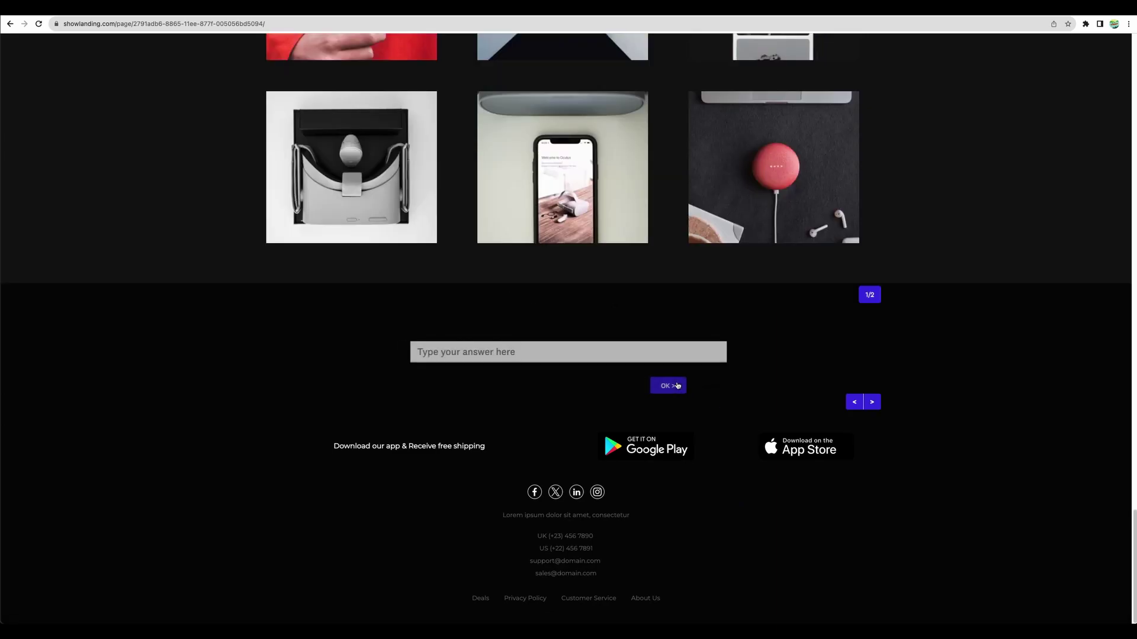
{"action": "type", "text": "twitter"}
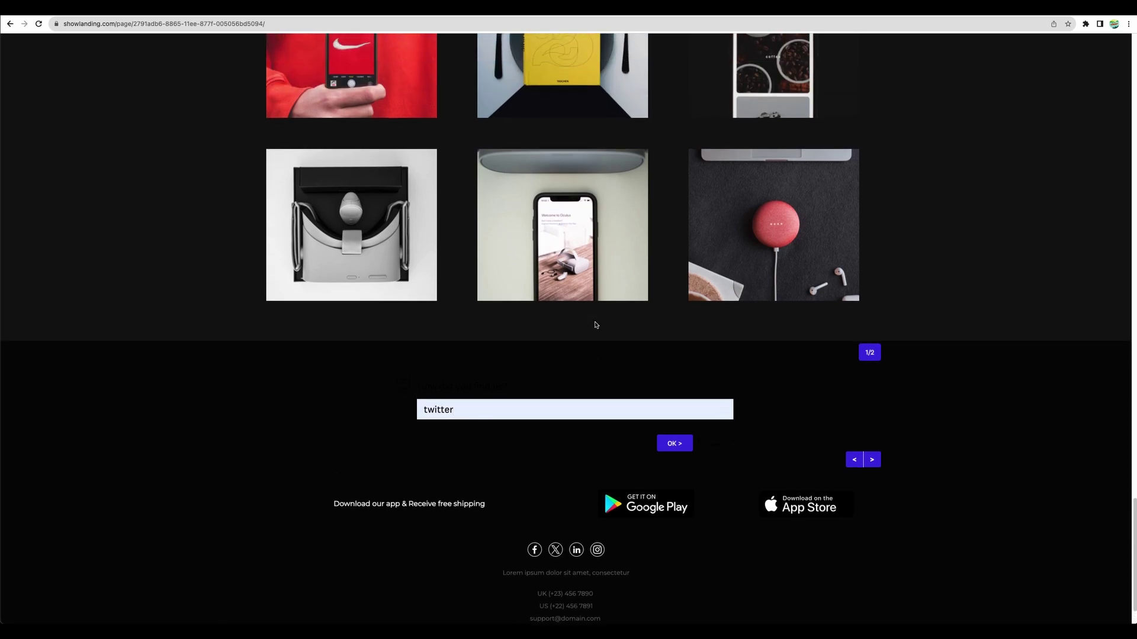
{"action": "left_click", "coordinate": [671, 357]}
{"action": "left_click", "coordinate": [676, 387]}
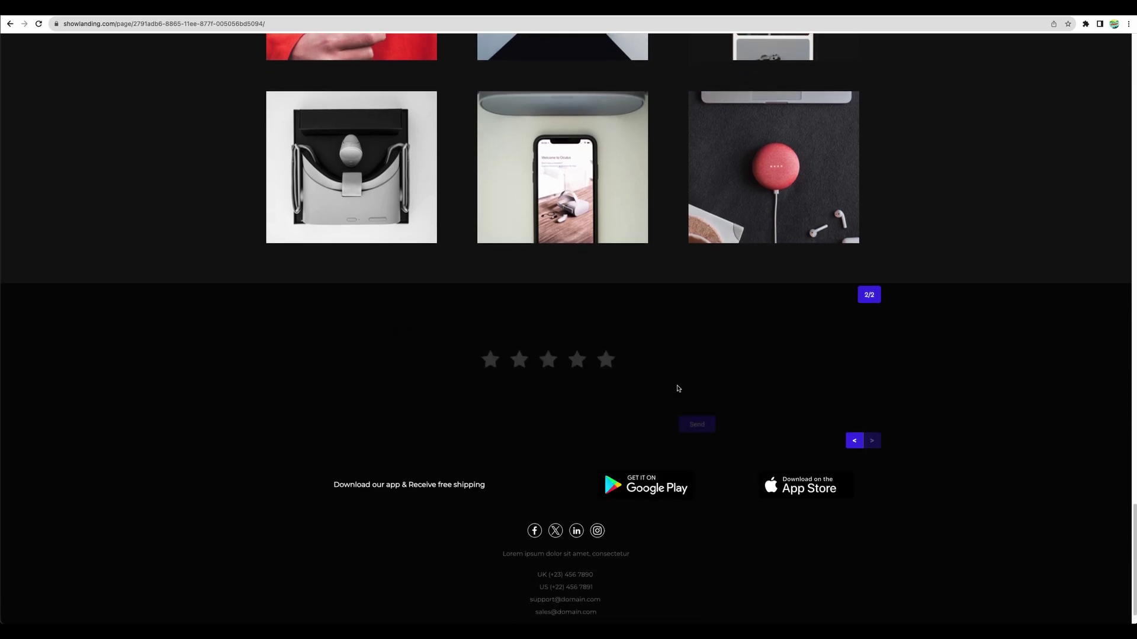
{"action": "scroll", "coordinate": [516, 363], "scroll_direction": "up", "scroll_amount": 1}
{"action": "scroll", "coordinate": [596, 402], "scroll_direction": "up", "scroll_amount": 5}
{"action": "scroll", "coordinate": [596, 402], "scroll_direction": "up", "scroll_amount": 3}
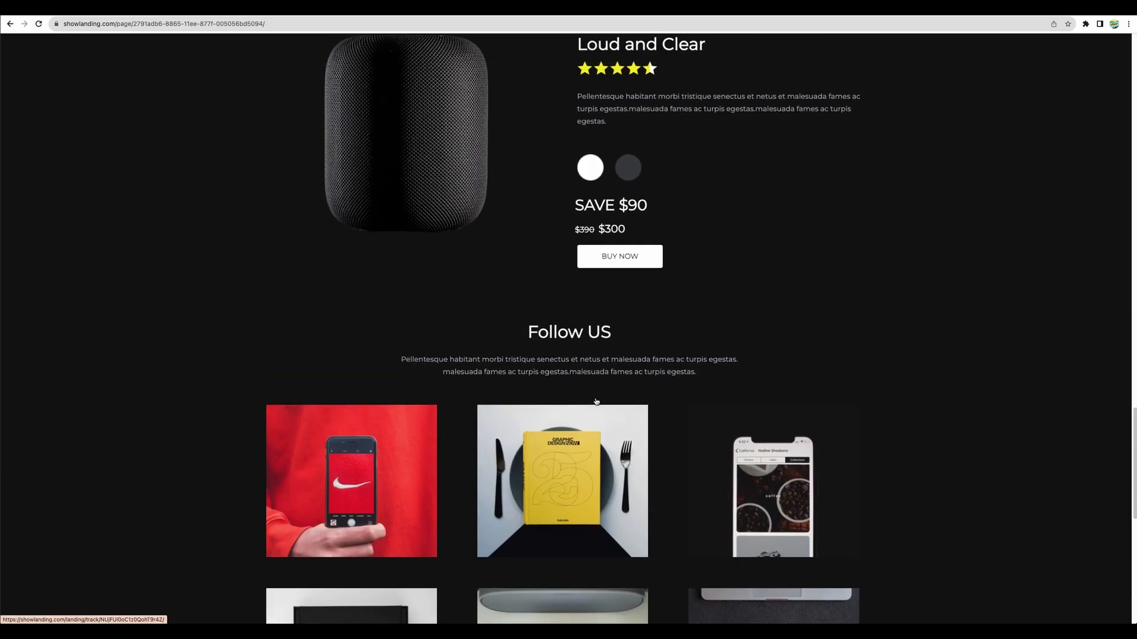
{"action": "scroll", "coordinate": [596, 401], "scroll_direction": "down", "scroll_amount": 6}
{"action": "left_click", "coordinate": [616, 414]}
Send the survey response, then go to the Incoming webhooks list under Integrations
{"action": "left_click", "coordinate": [717, 474]}
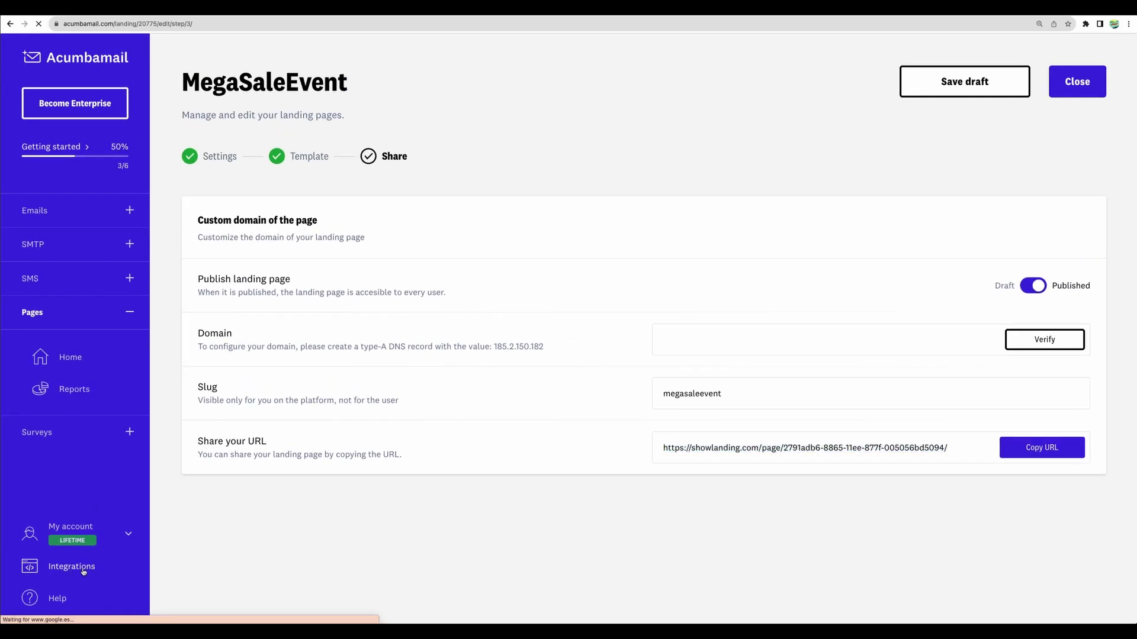
{"action": "left_click", "coordinate": [83, 570]}
{"action": "left_click", "coordinate": [264, 172]}
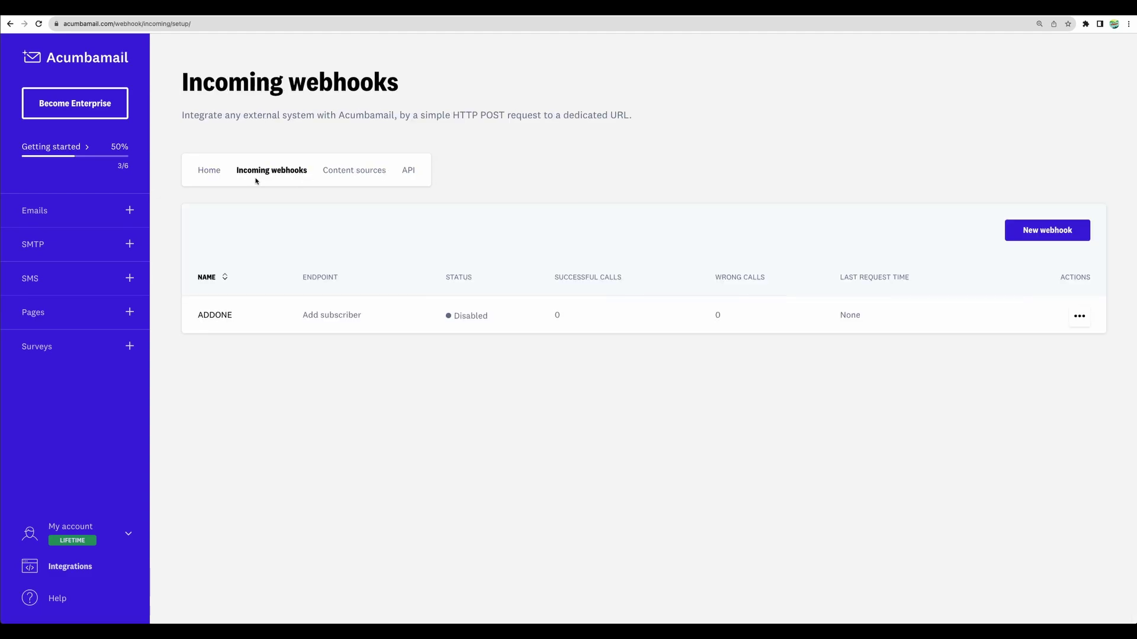
{"action": "left_click", "coordinate": [207, 174]}
{"action": "left_click", "coordinate": [254, 172]}
Edit the ADDONE webhook, keeping Add subscriber as the endpoint, and highlight the FIRST_NAME payload key
{"action": "left_click", "coordinate": [1079, 316]}
{"action": "left_click", "coordinate": [1003, 326]}
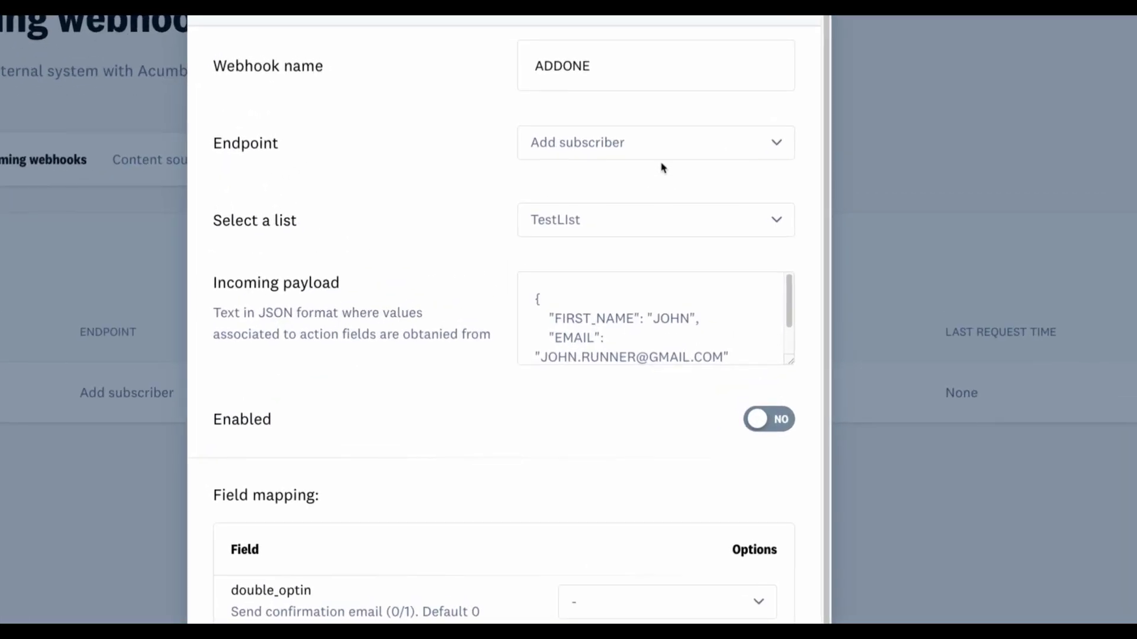
{"action": "left_click", "coordinate": [658, 164]}
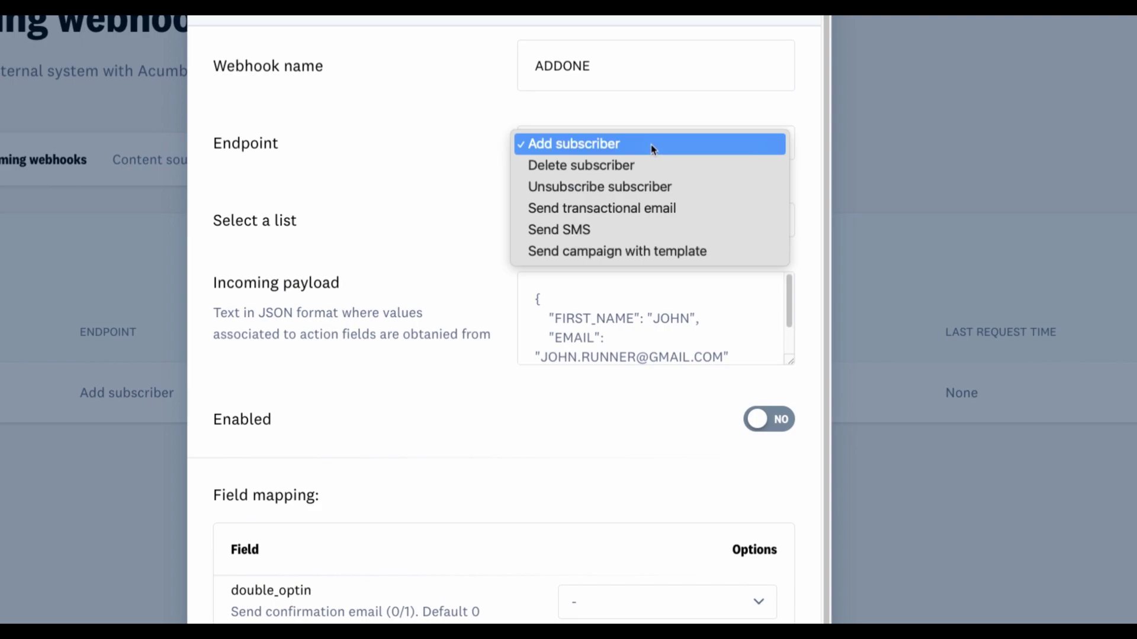
{"action": "left_click", "coordinate": [464, 134]}
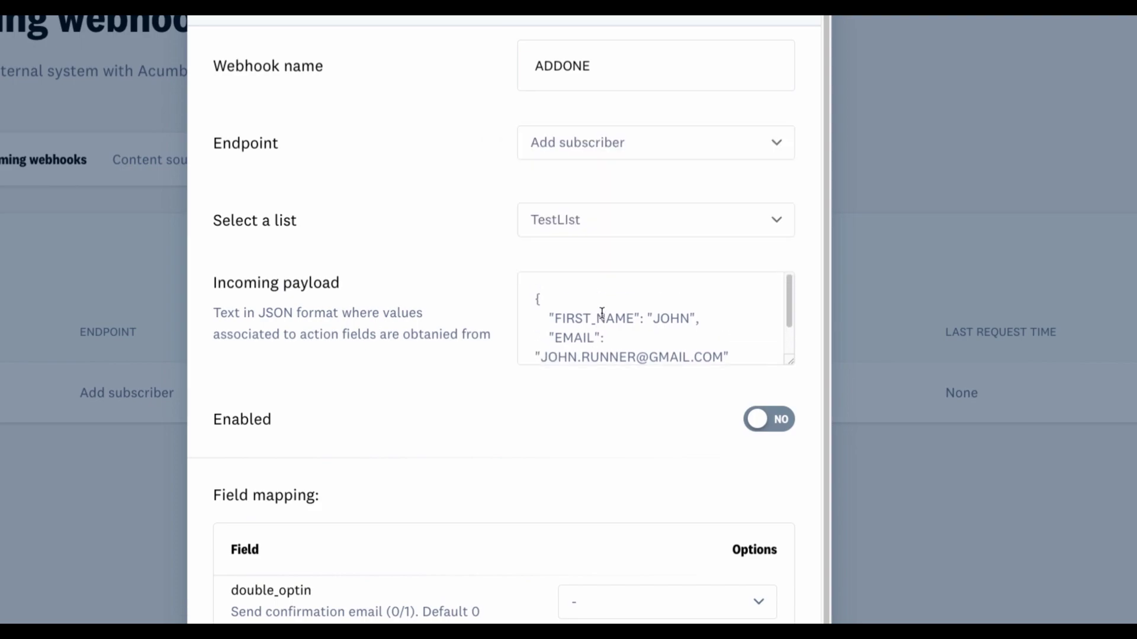
{"action": "scroll", "coordinate": [601, 315], "scroll_direction": "down", "scroll_amount": 1}
{"action": "scroll", "coordinate": [601, 315], "scroll_direction": "up", "scroll_amount": 1}
{"action": "left_click_drag", "start_coordinate": [545, 318], "coordinate": [692, 318]}
{"action": "scroll", "coordinate": [734, 325], "scroll_direction": "down", "scroll_amount": 1}
Add "LAST_NAME": "SMITH" to the webhook's sample payload
{"action": "left_click", "coordinate": [738, 329]}
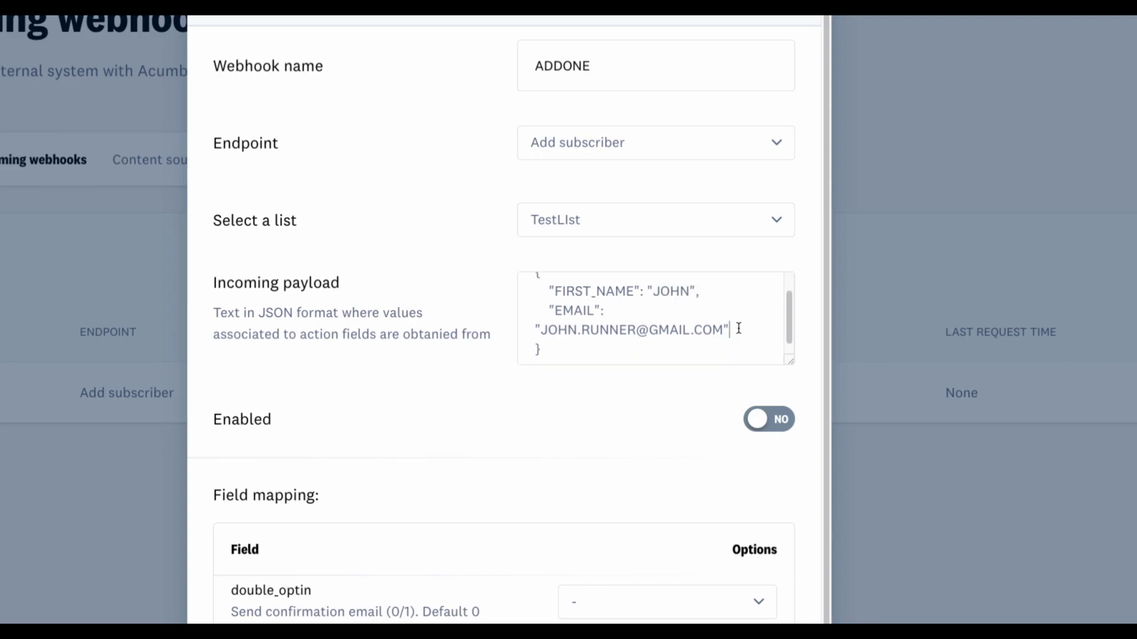
{"action": "type", "text": ","}
{"action": "key", "text": "Return"}
{"action": "type", "text": "\", \"LAST_NAME"}
{"action": "key", "text": "Right"}
{"action": "type", "text": ": \"SMITH\""}
{"action": "scroll", "coordinate": [515, 452], "scroll_direction": "down", "scroll_amount": 2}
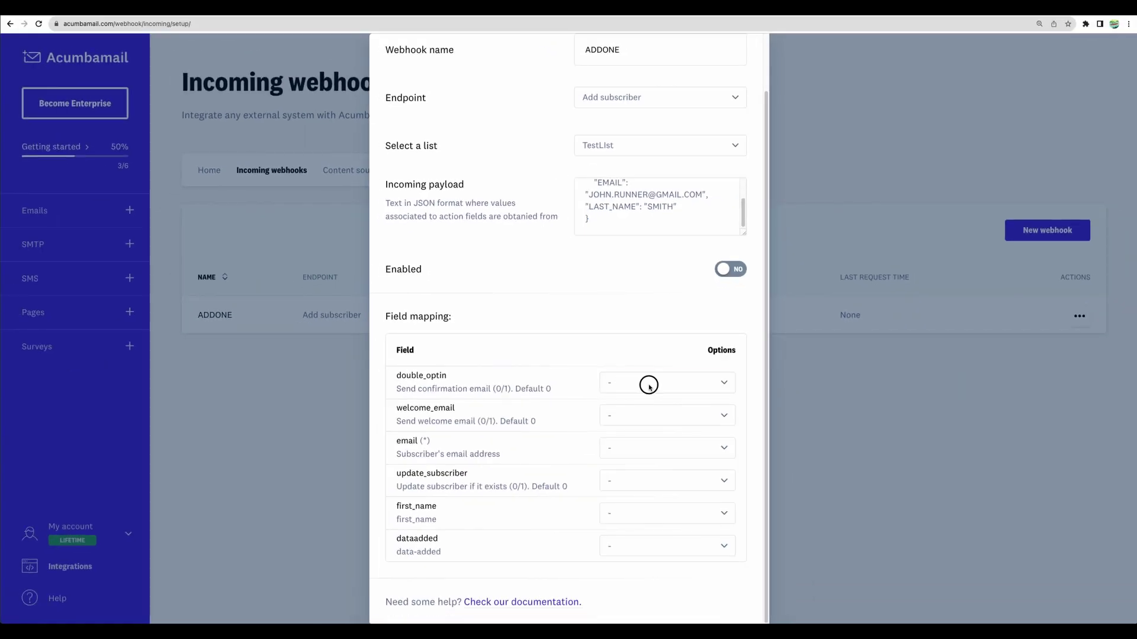
Leave double_optin unmapped, map email to EMAIL and first_name to FIRST_NAME
{"action": "left_click", "coordinate": [649, 383]}
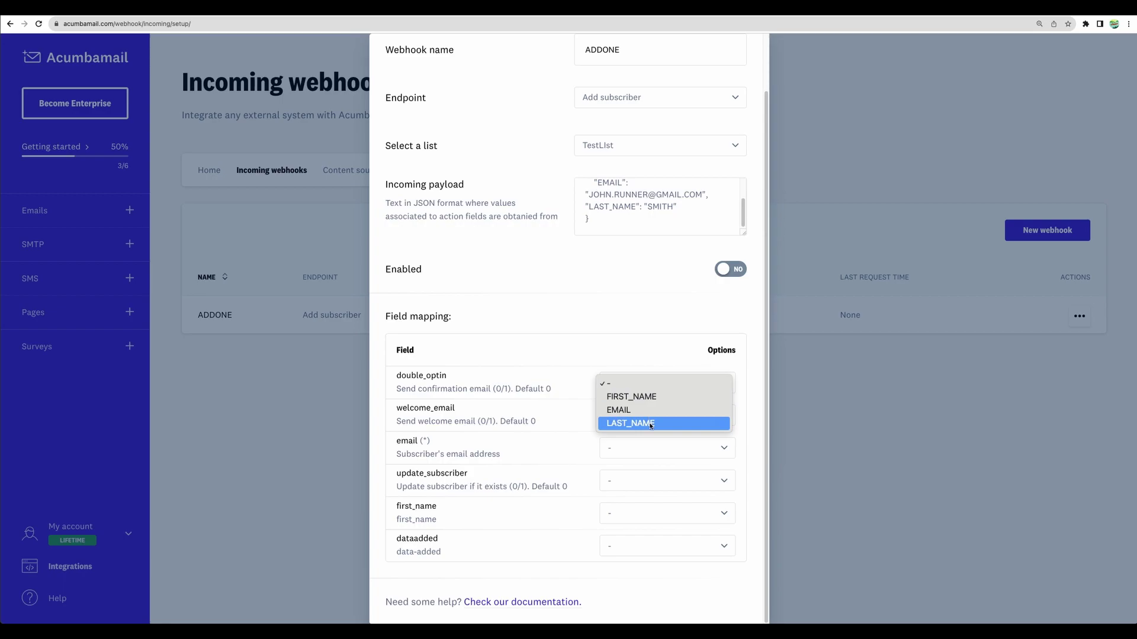
{"action": "left_click", "coordinate": [564, 392]}
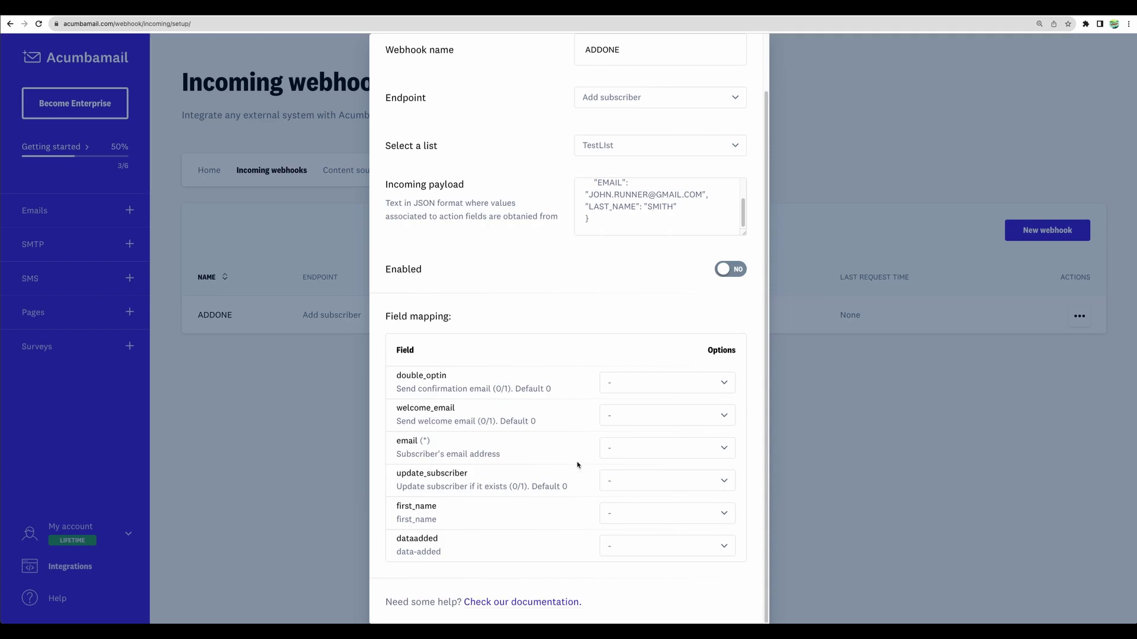
{"action": "left_click", "coordinate": [643, 448]}
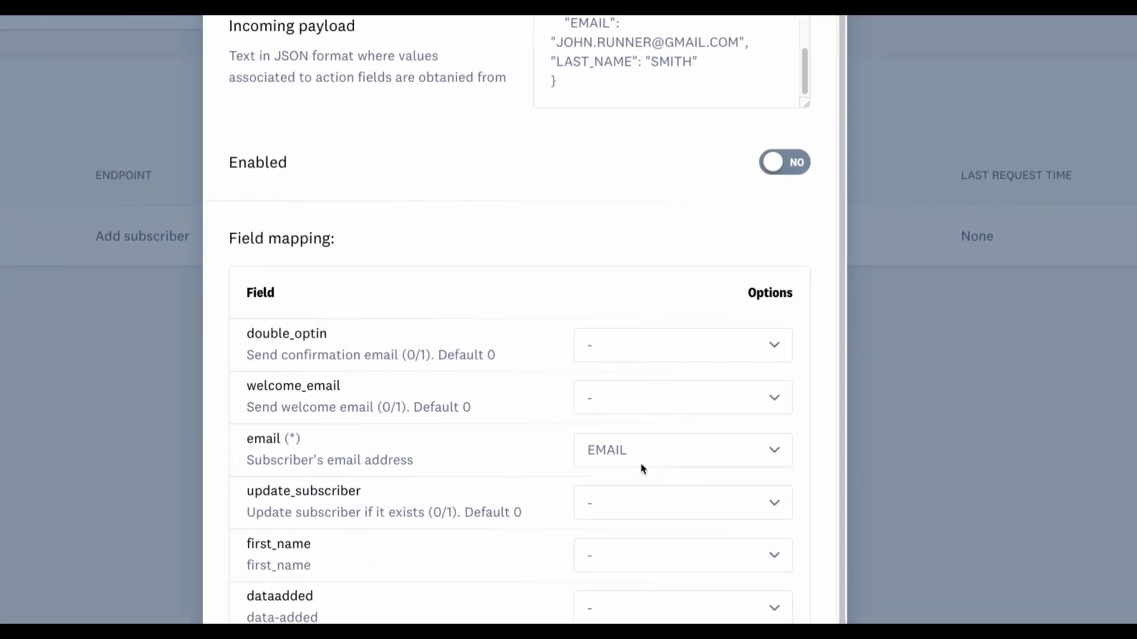
{"action": "left_click", "coordinate": [622, 556]}
{"action": "left_click", "coordinate": [627, 576]}
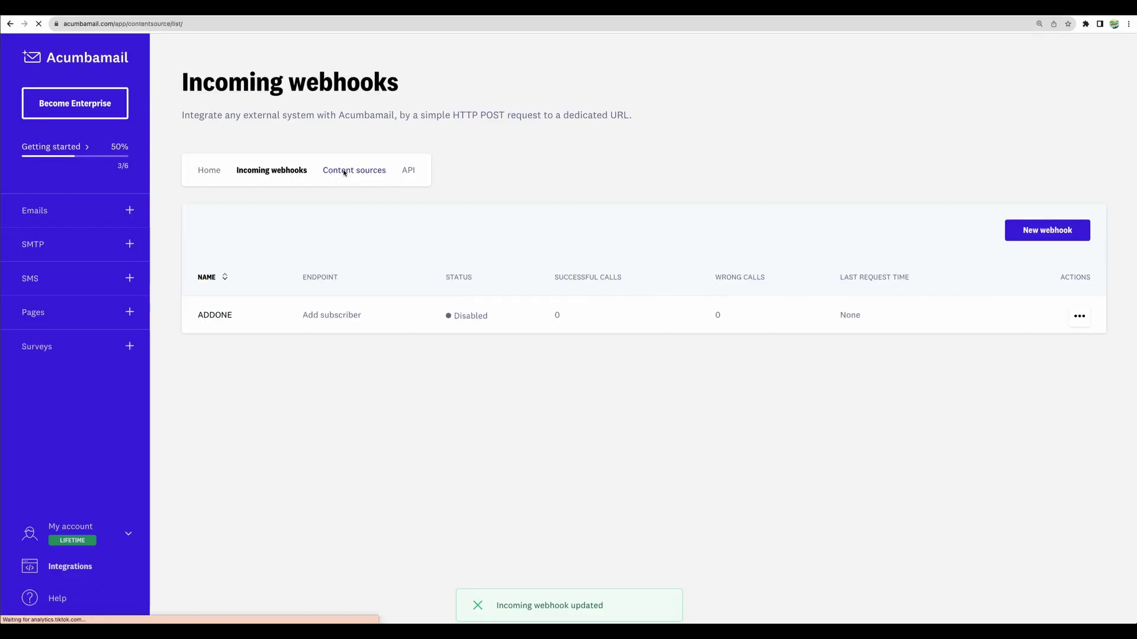
Save the webhook and start a new content source, trying From URL then Upload file
{"action": "left_click", "coordinate": [346, 169]}
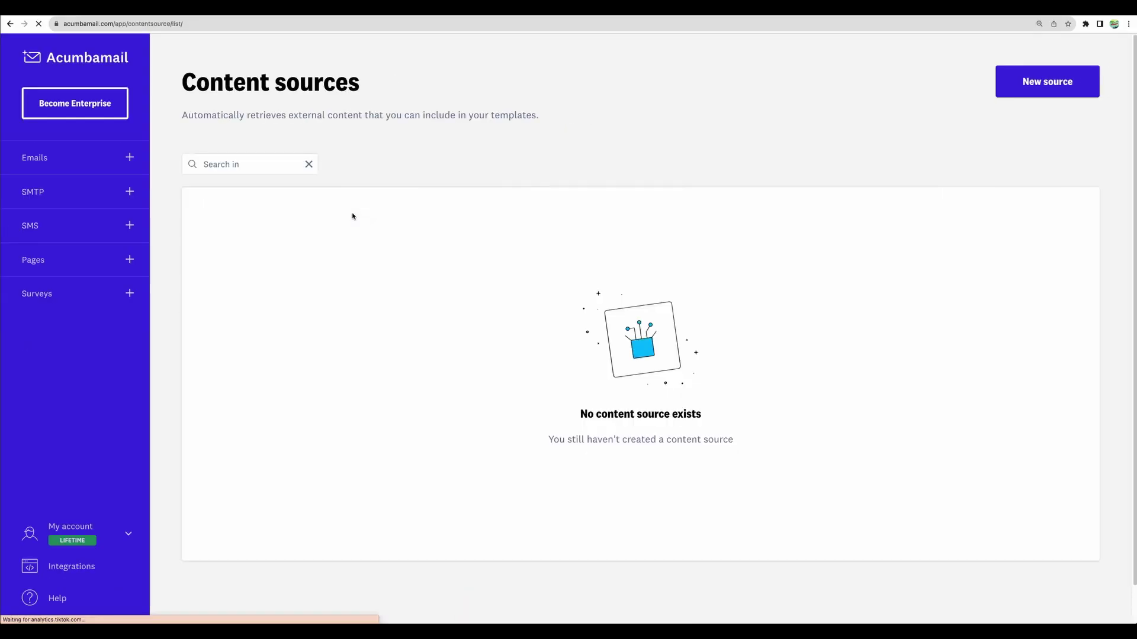
{"action": "left_click", "coordinate": [1047, 82]}
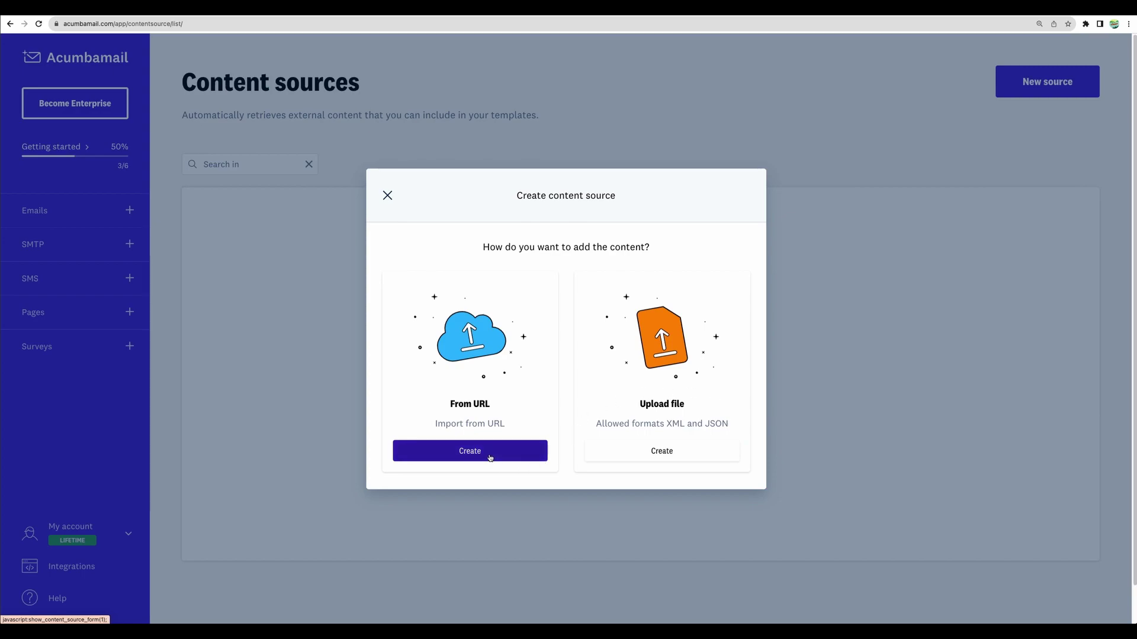
{"action": "left_click", "coordinate": [539, 457]}
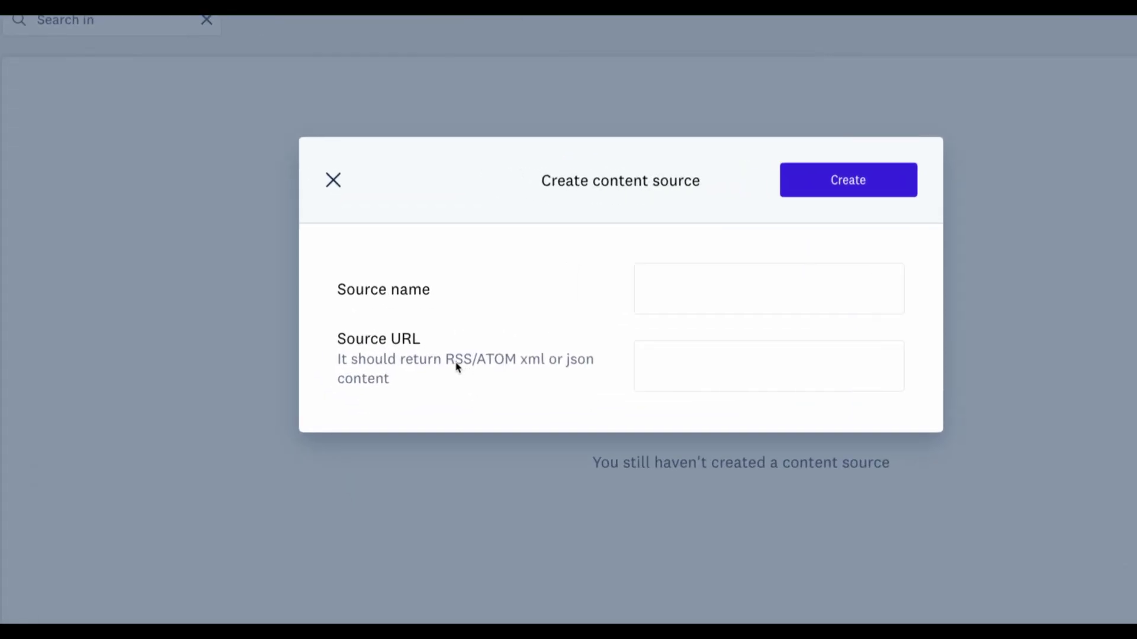
{"action": "left_click_drag", "start_coordinate": [457, 377], "coordinate": [514, 363]}
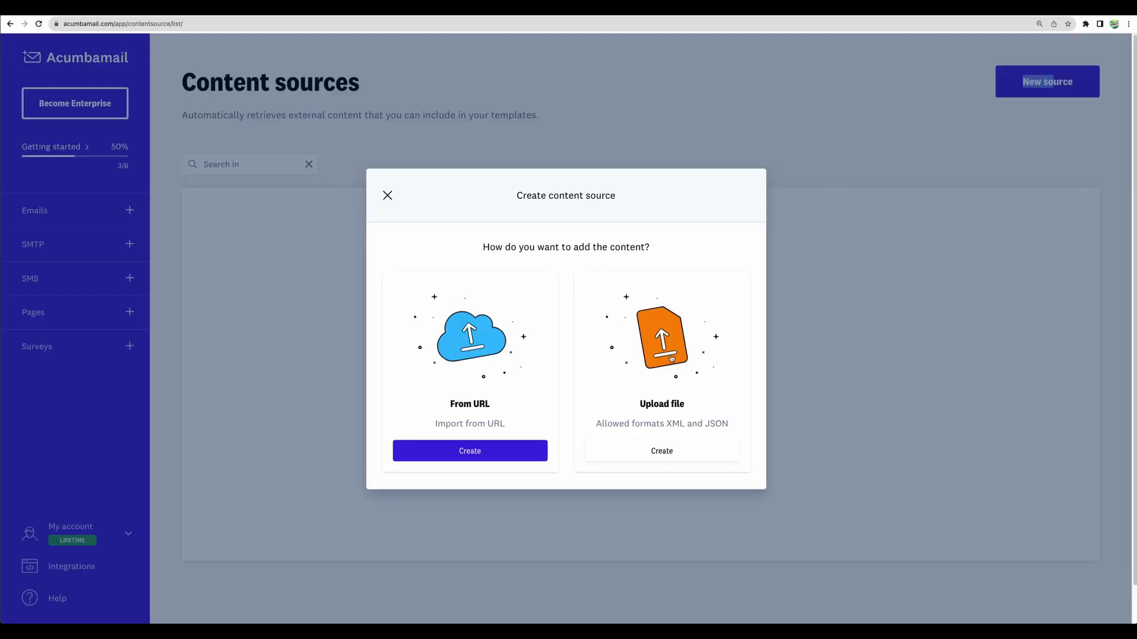
{"action": "left_click", "coordinate": [669, 357]}
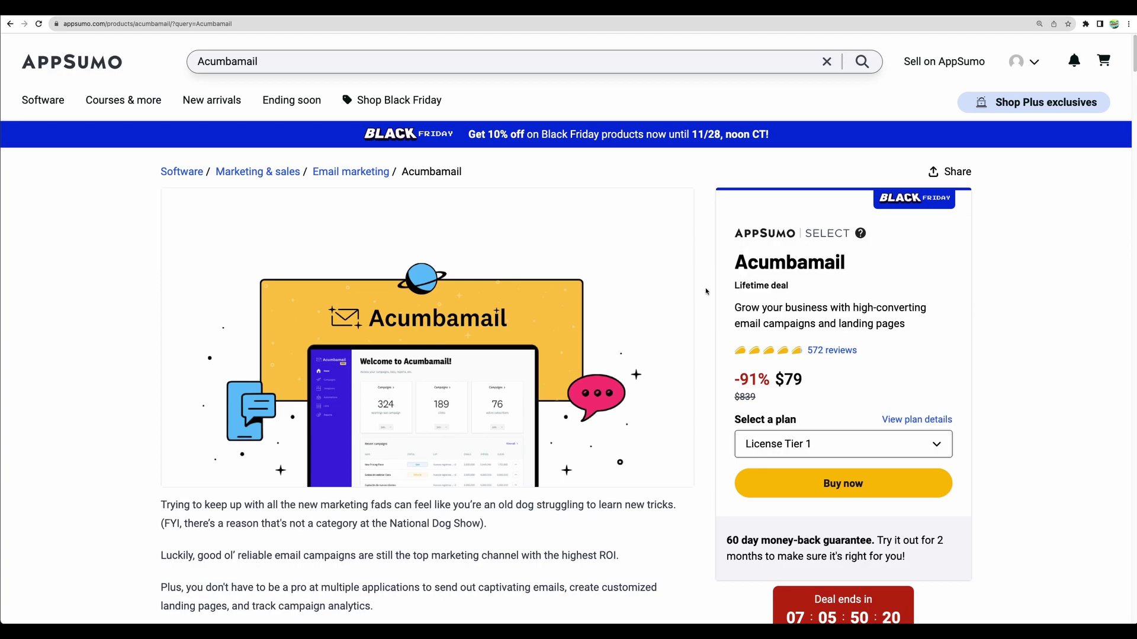
Scroll the Acumbamail deal page and open then close its image gallery
{"action": "scroll", "coordinate": [706, 292], "scroll_direction": "down", "scroll_amount": 2}
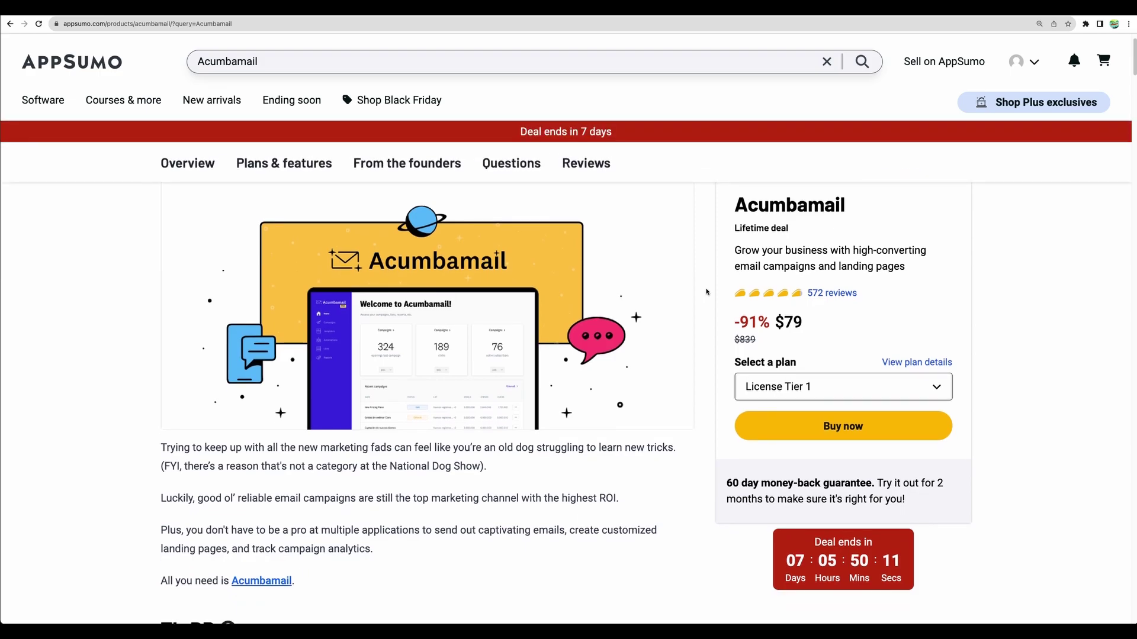
{"action": "scroll", "coordinate": [706, 292], "scroll_direction": "down", "scroll_amount": 1}
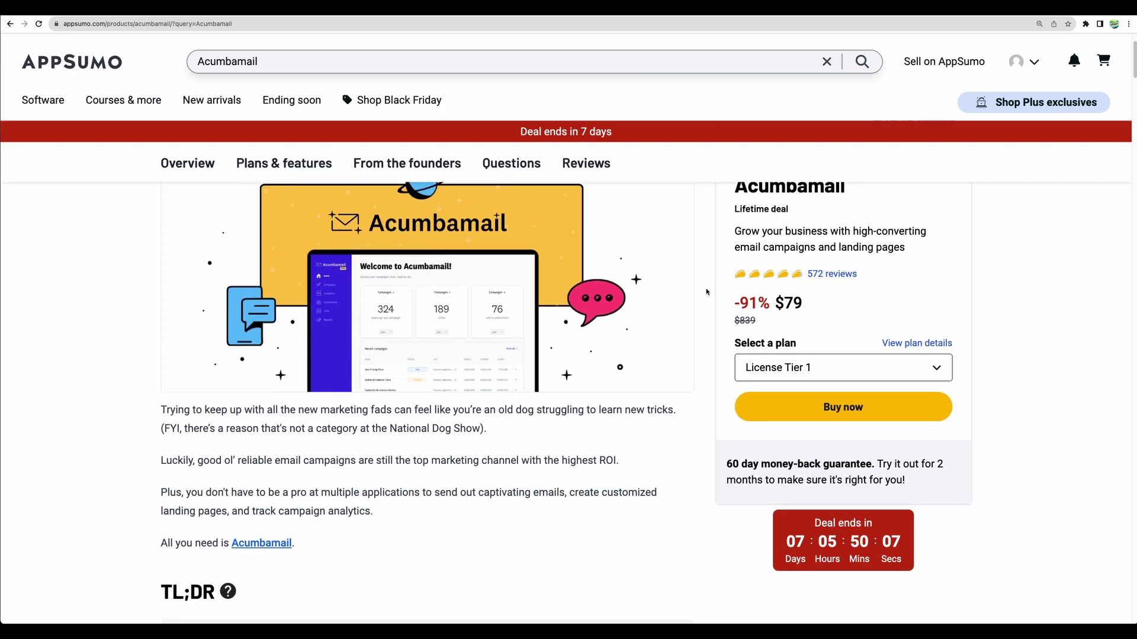
{"action": "left_click", "coordinate": [331, 323]}
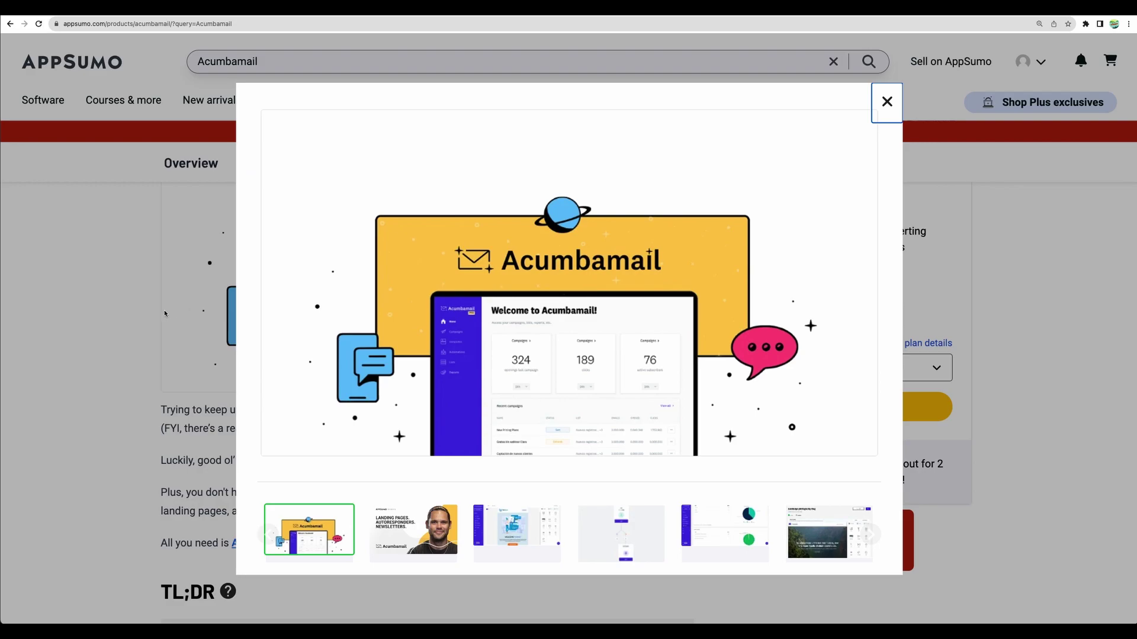
{"action": "left_click", "coordinate": [152, 338]}
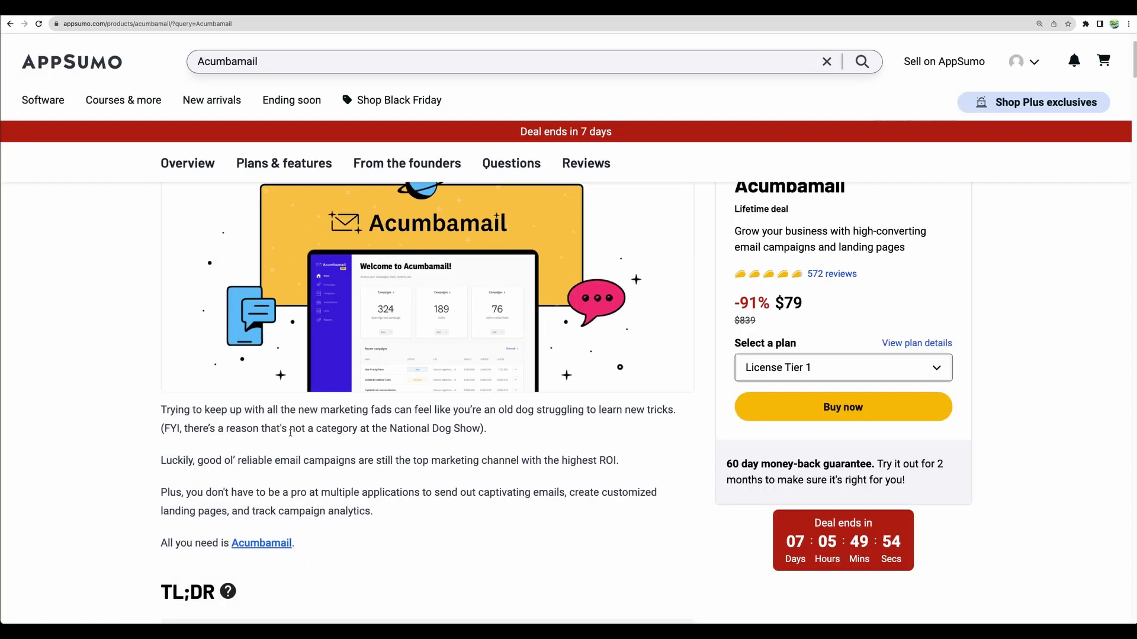
Scroll through the Overview section of the Acumbamail deal page
{"action": "scroll", "coordinate": [290, 432], "scroll_direction": "down", "scroll_amount": 1}
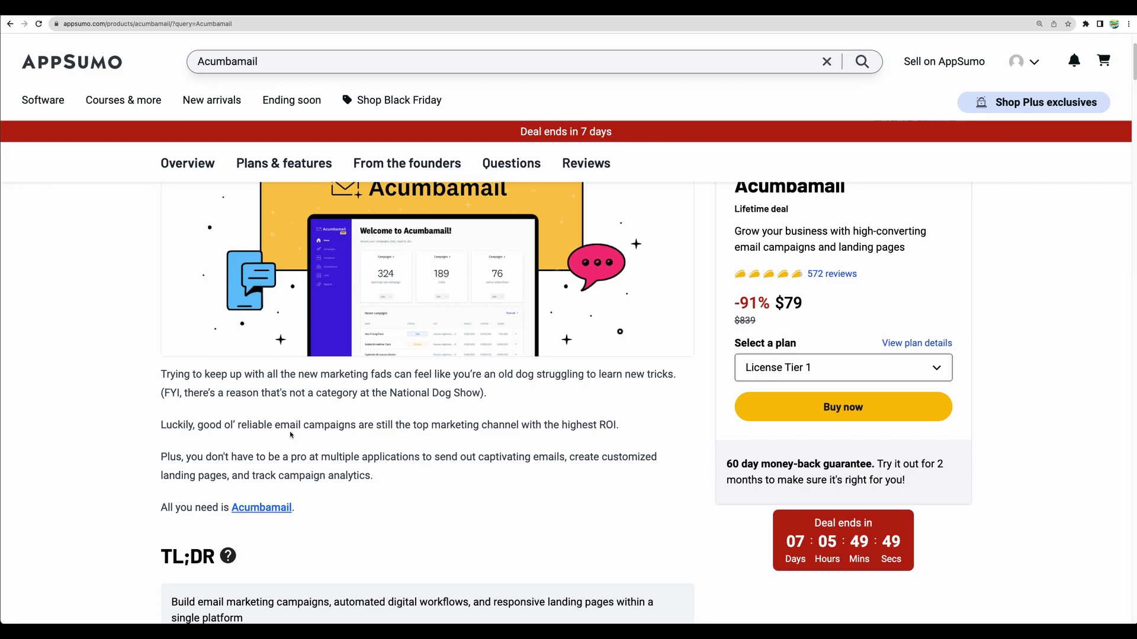
{"action": "scroll", "coordinate": [454, 441], "scroll_direction": "down", "scroll_amount": 5}
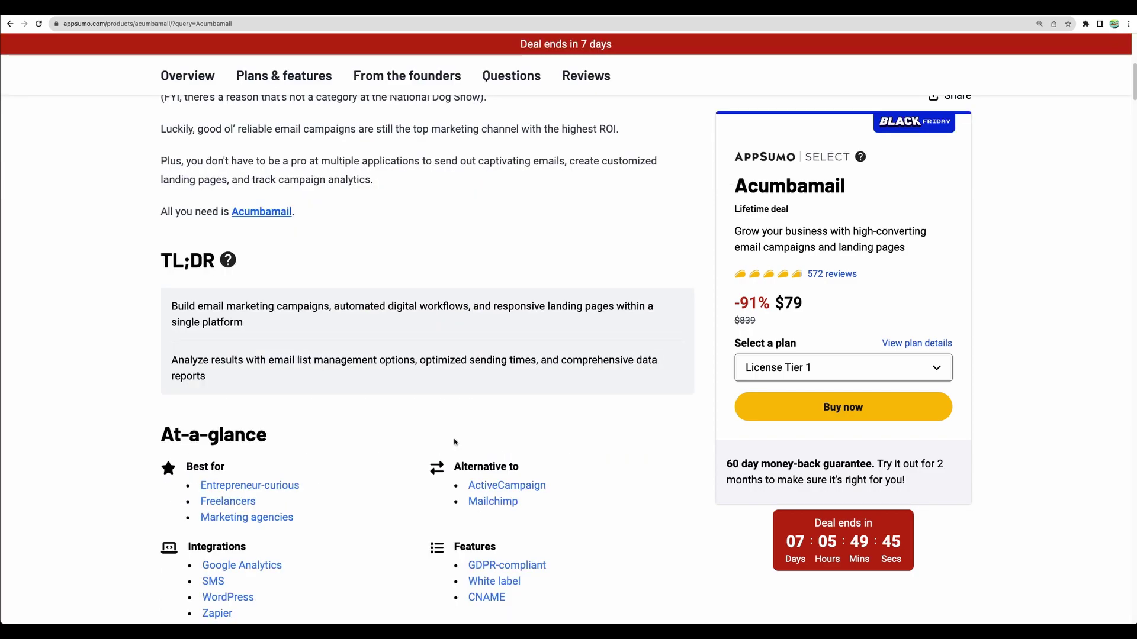
{"action": "scroll", "coordinate": [454, 442], "scroll_direction": "up", "scroll_amount": 5}
{"action": "scroll", "coordinate": [454, 442], "scroll_direction": "down", "scroll_amount": 11}
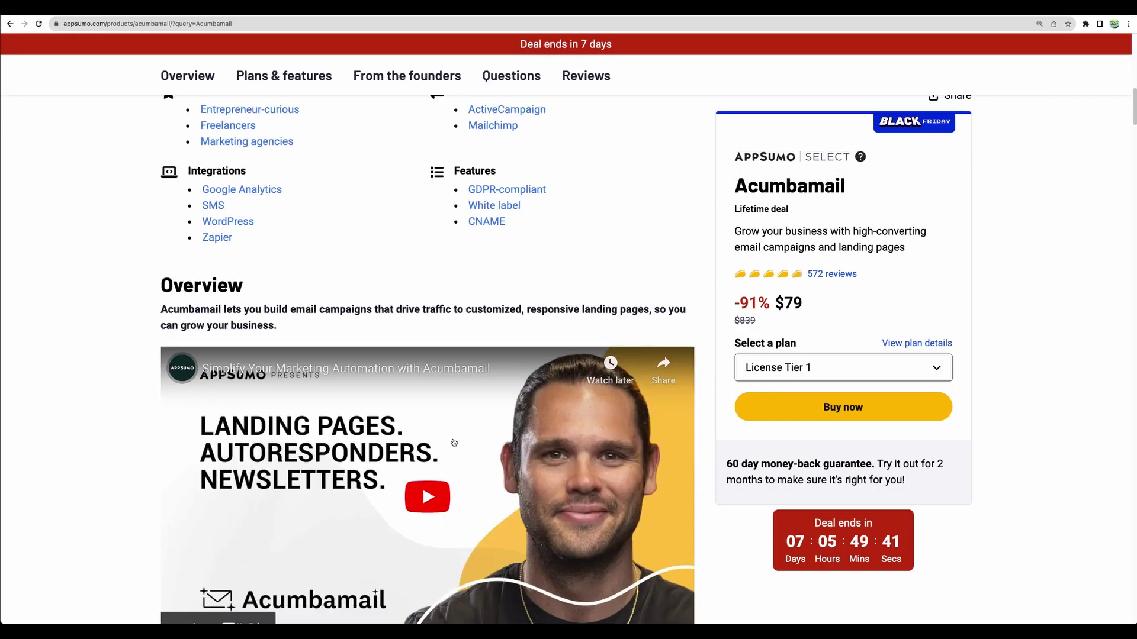
{"action": "scroll", "coordinate": [454, 443], "scroll_direction": "down", "scroll_amount": 9}
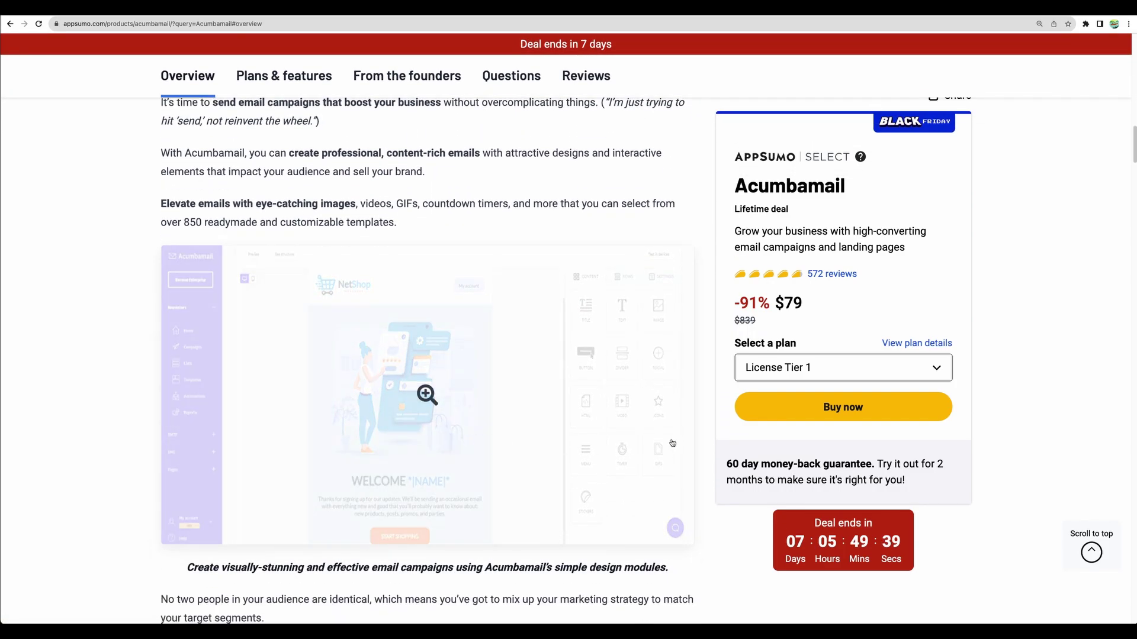
{"action": "scroll", "coordinate": [709, 417], "scroll_direction": "down", "scroll_amount": 1}
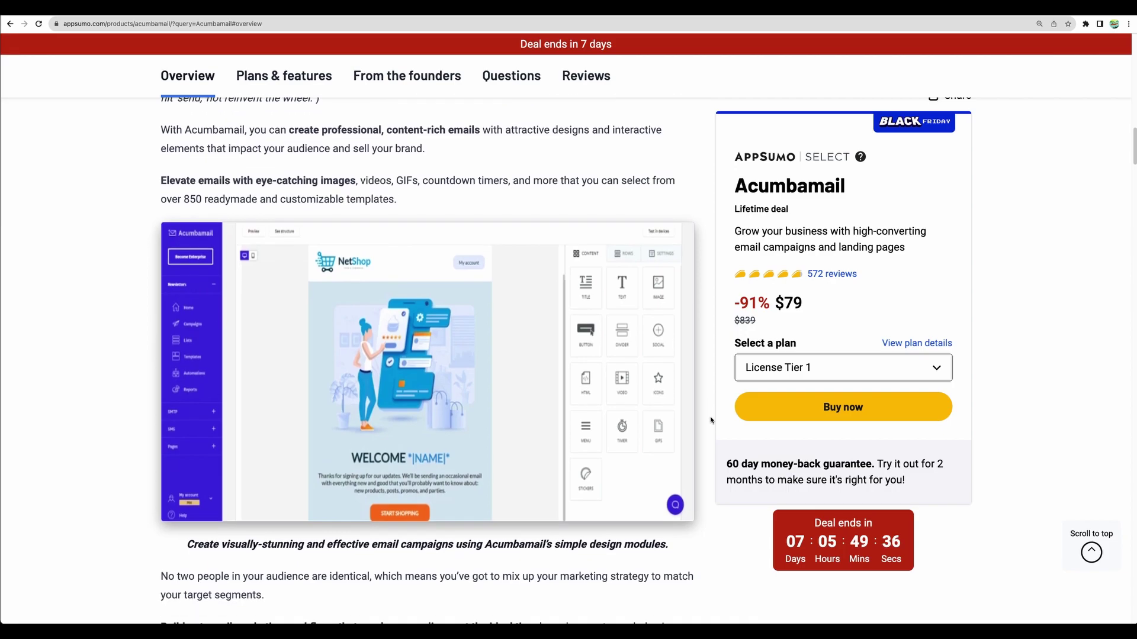
{"action": "scroll", "coordinate": [101, 320], "scroll_direction": "down", "scroll_amount": 1}
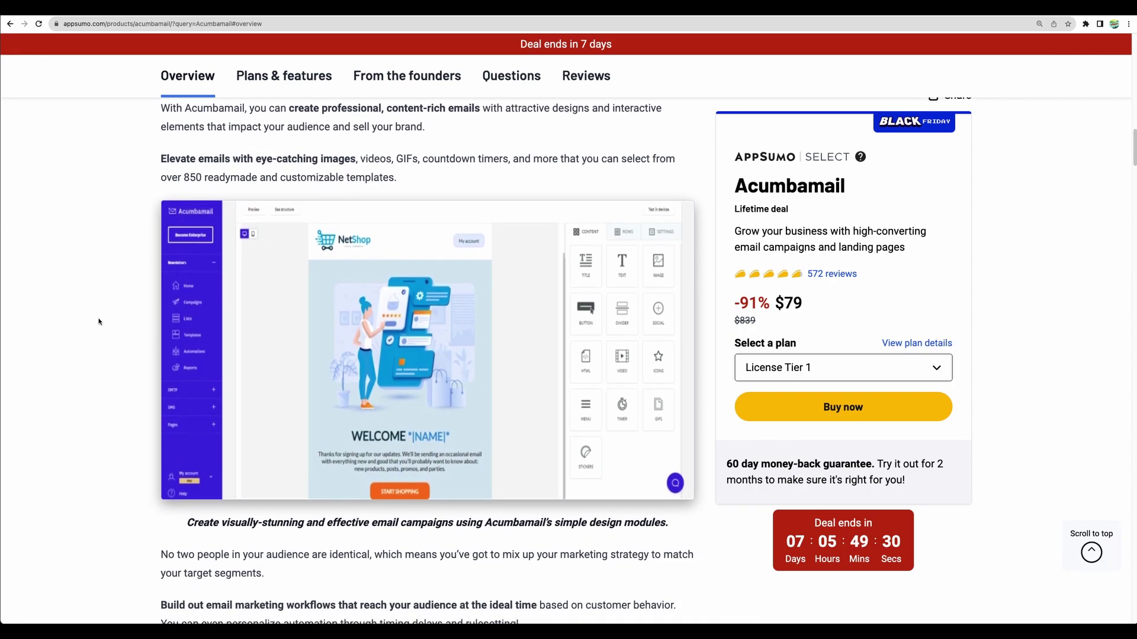
Enlarge the email editor screenshot, then scroll to the License Tier pricing cards
{"action": "left_click", "coordinate": [277, 264]}
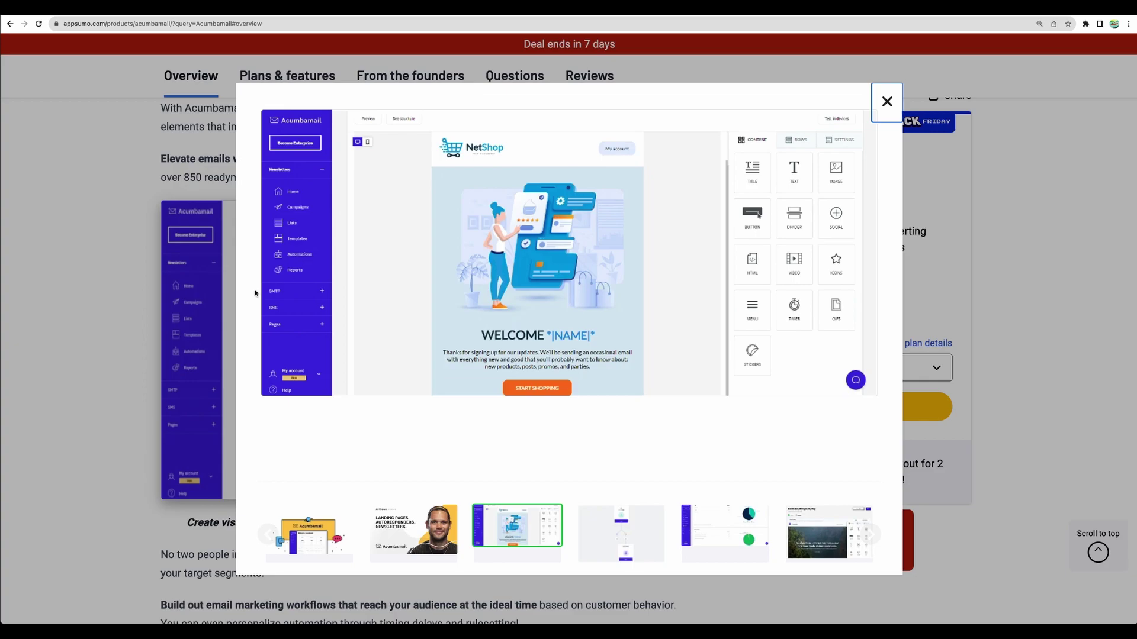
{"action": "left_click", "coordinate": [236, 300]}
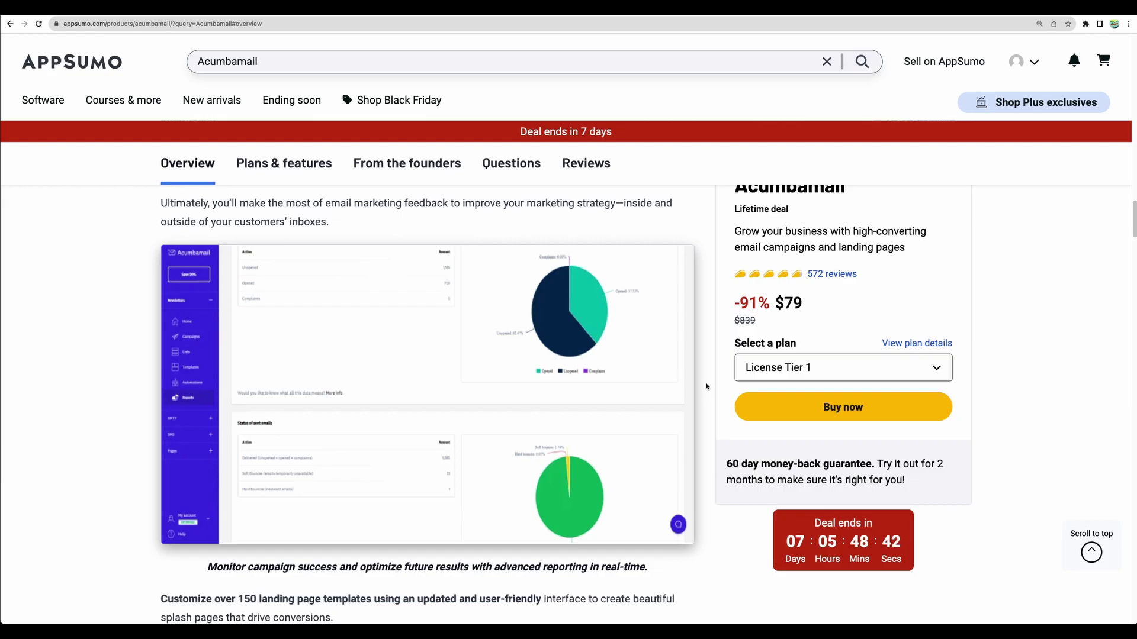
{"action": "scroll", "coordinate": [705, 386], "scroll_direction": "down", "scroll_amount": 10}
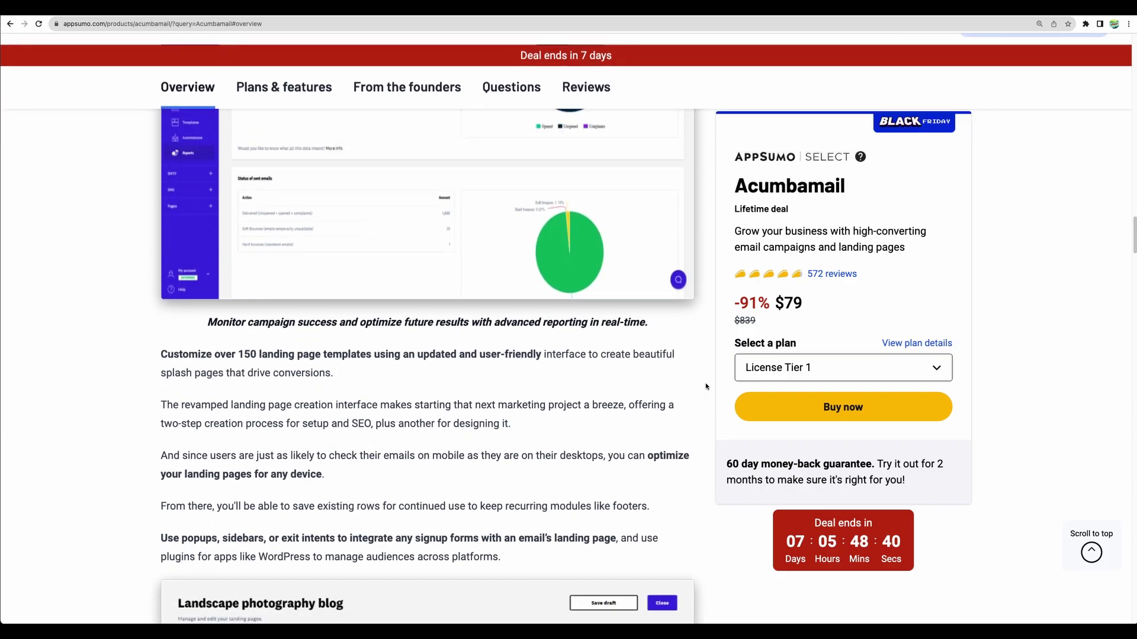
{"action": "scroll", "coordinate": [745, 389], "scroll_direction": "down", "scroll_amount": 15}
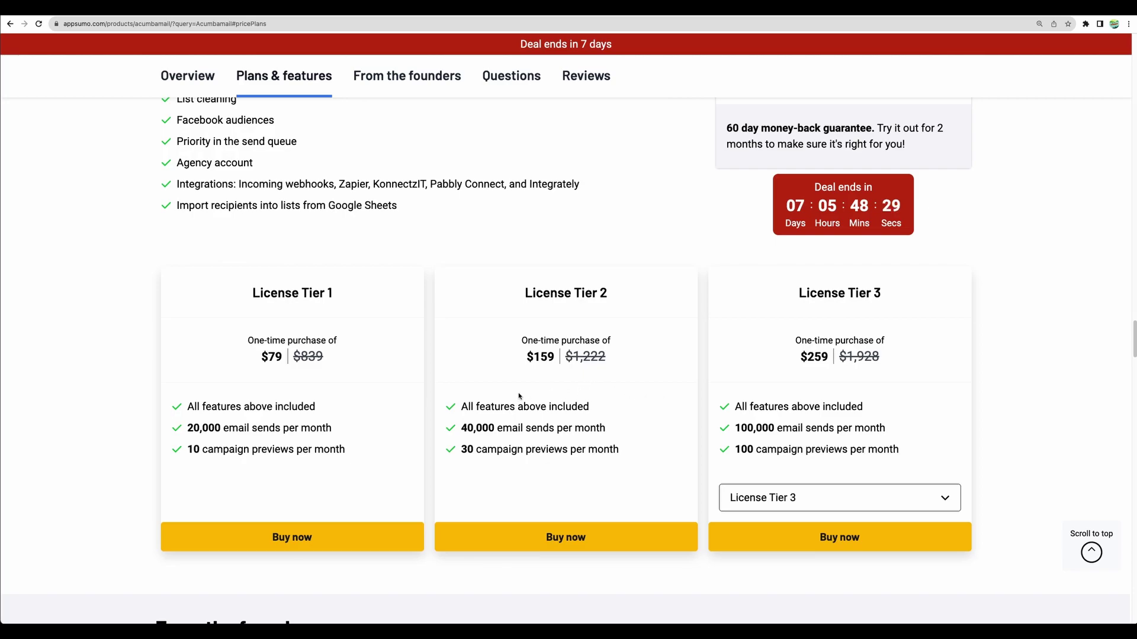
Switch the third pricing card from License Tier 3 to License Tier 5
{"action": "left_click", "coordinate": [754, 496]}
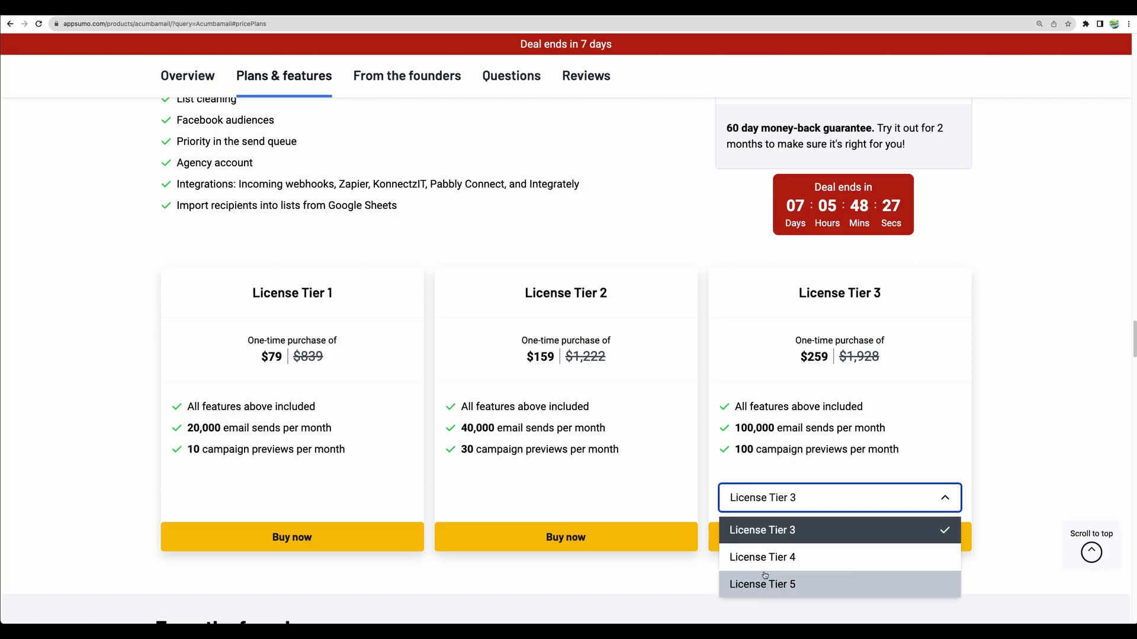
{"action": "left_click", "coordinate": [762, 582]}
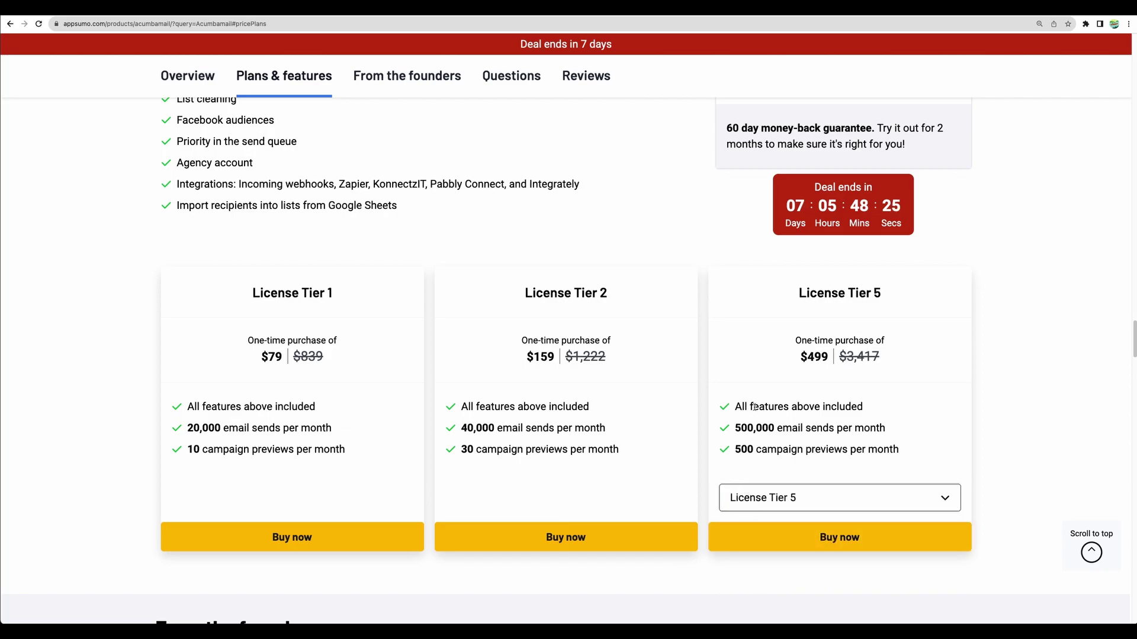